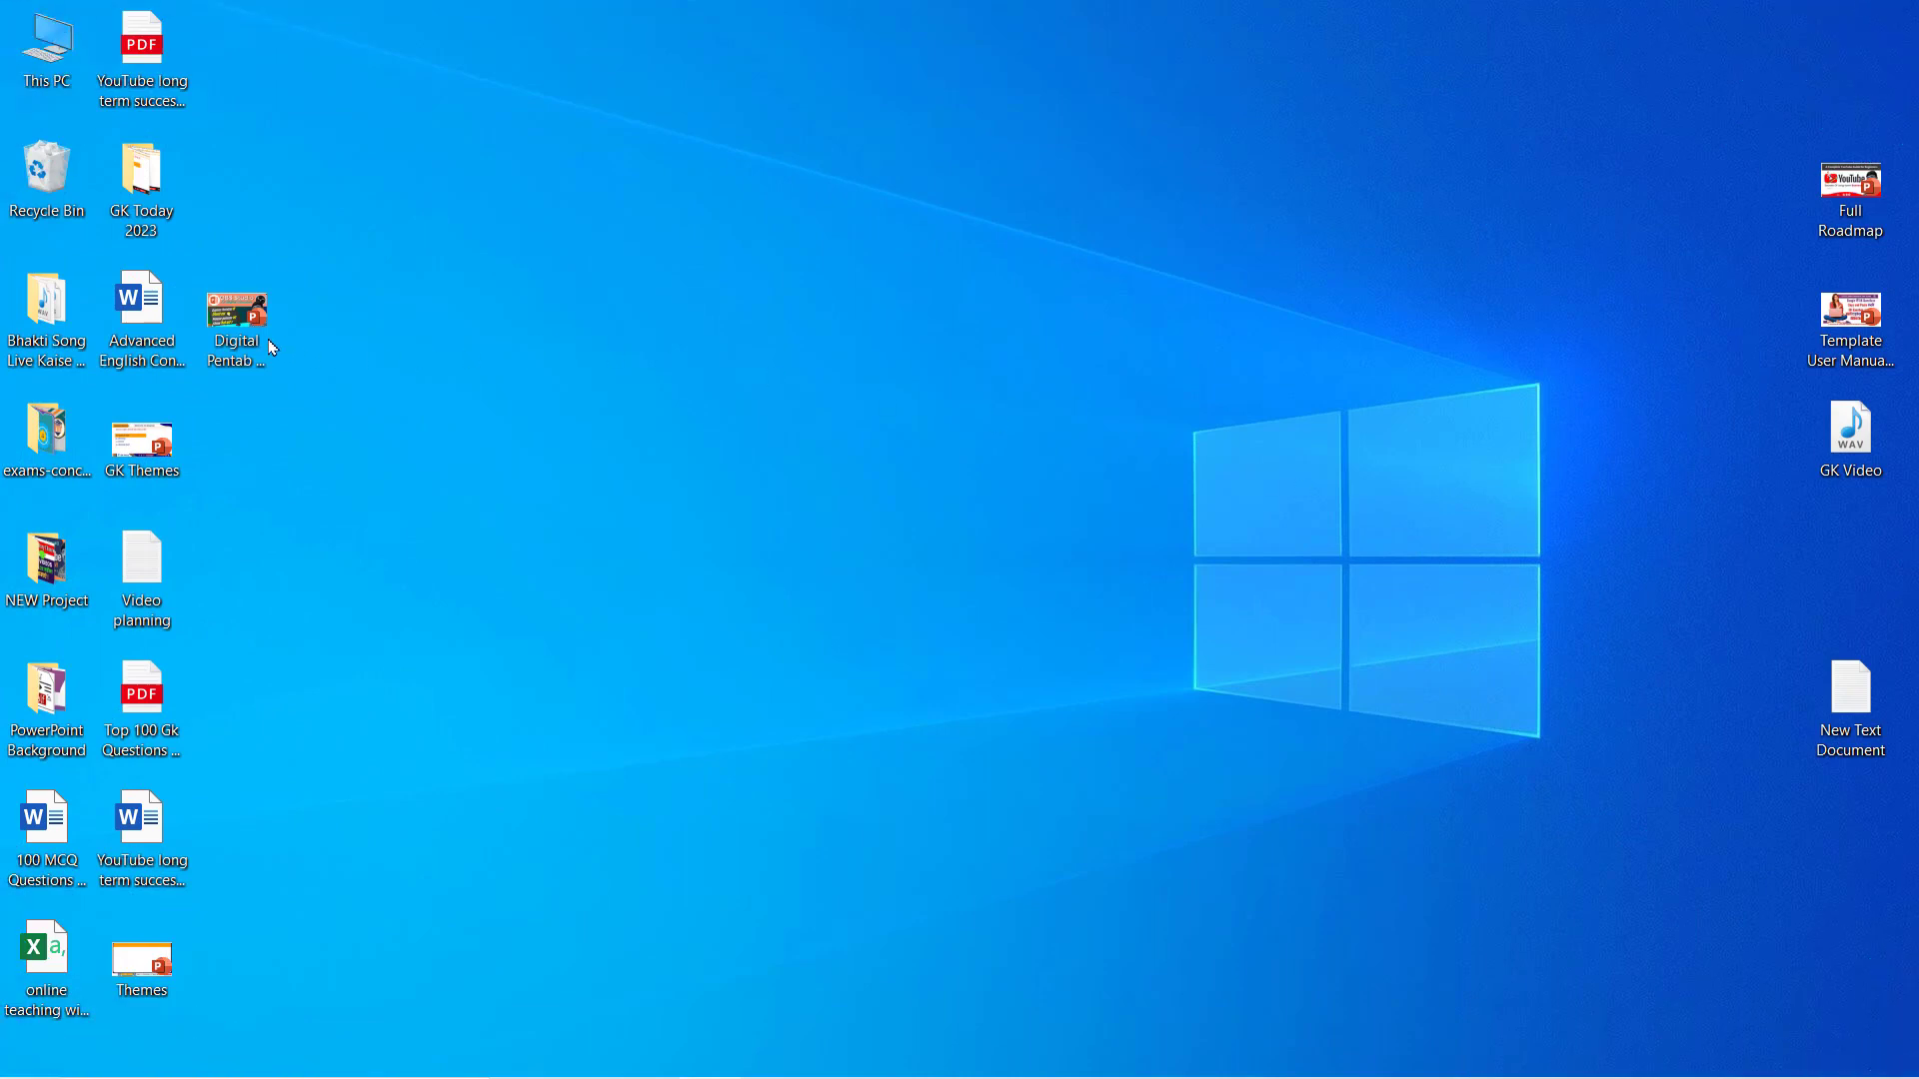
Step: Open the "Digital Pentab se Kaise Padhaye" presentation and go to slide 2
{"action": "double_click", "coordinate": [250, 318]}
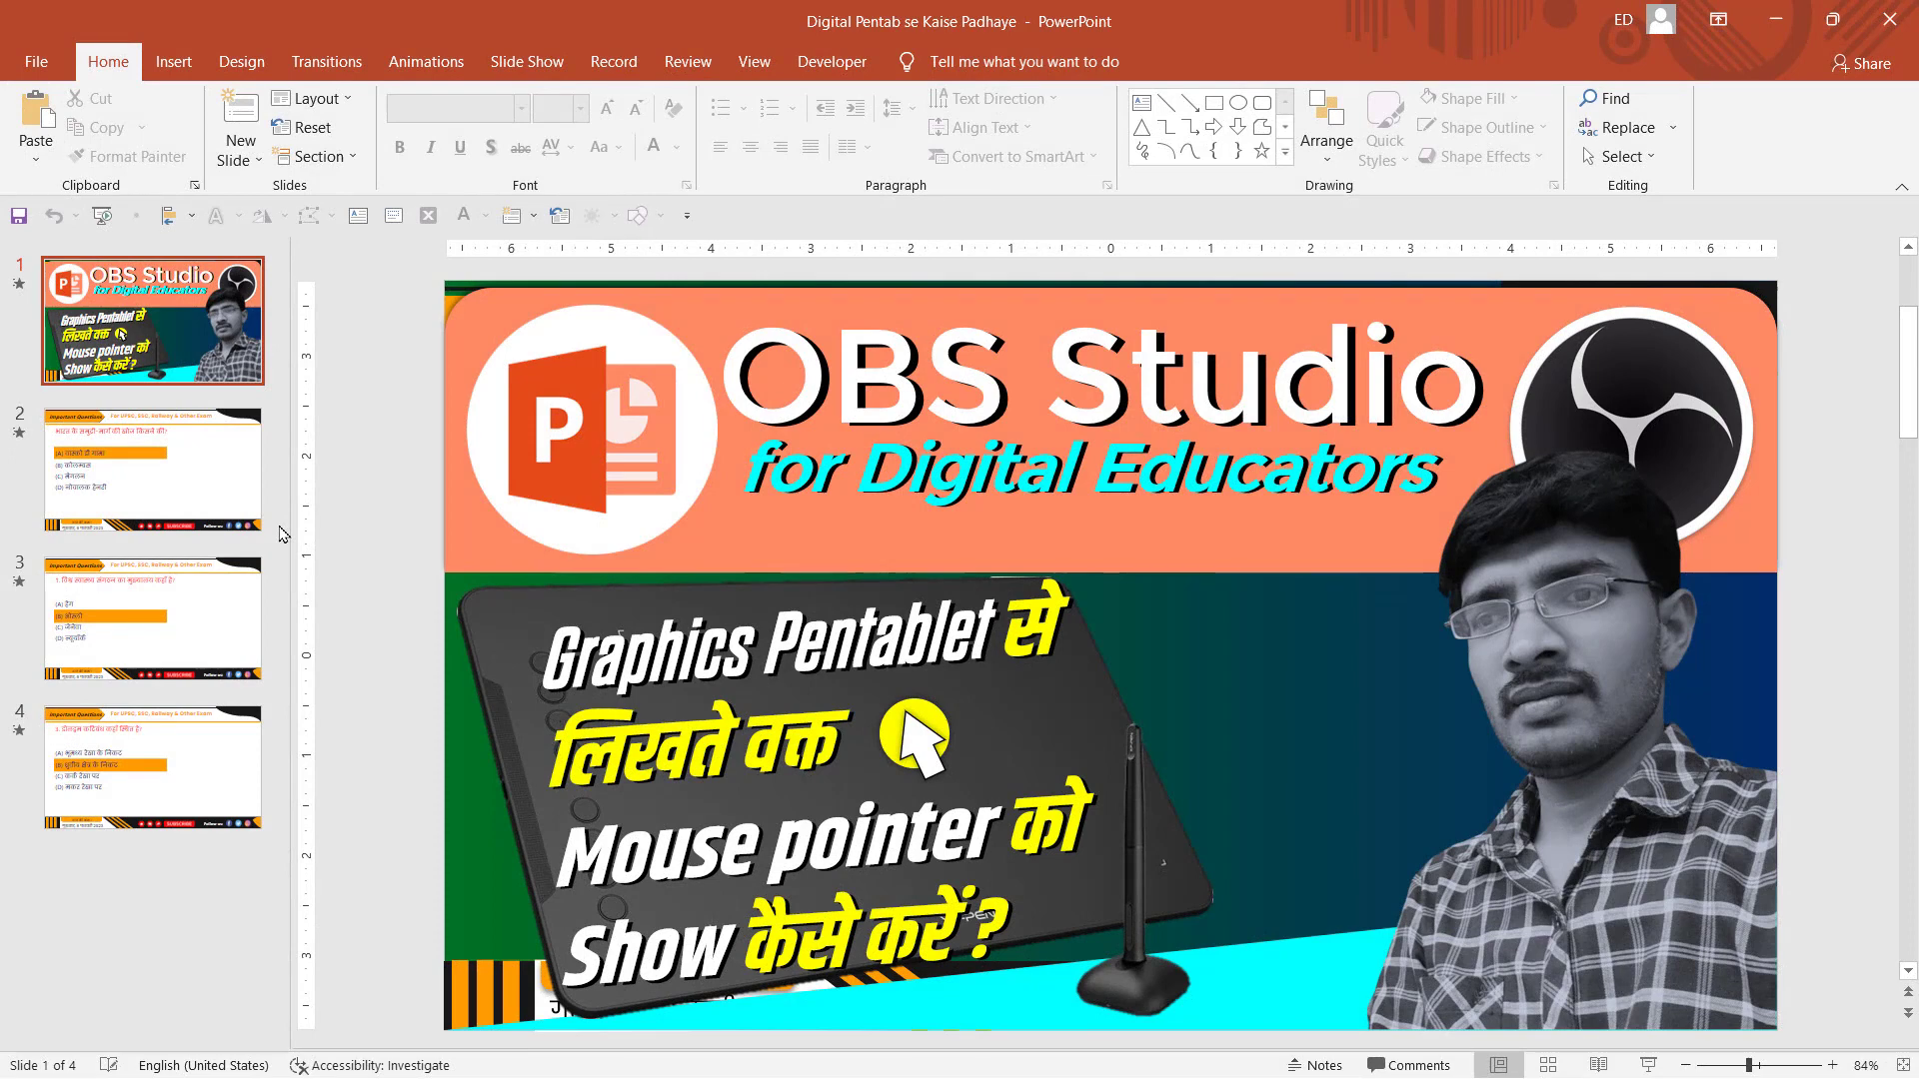
{"action": "left_click", "coordinate": [190, 449]}
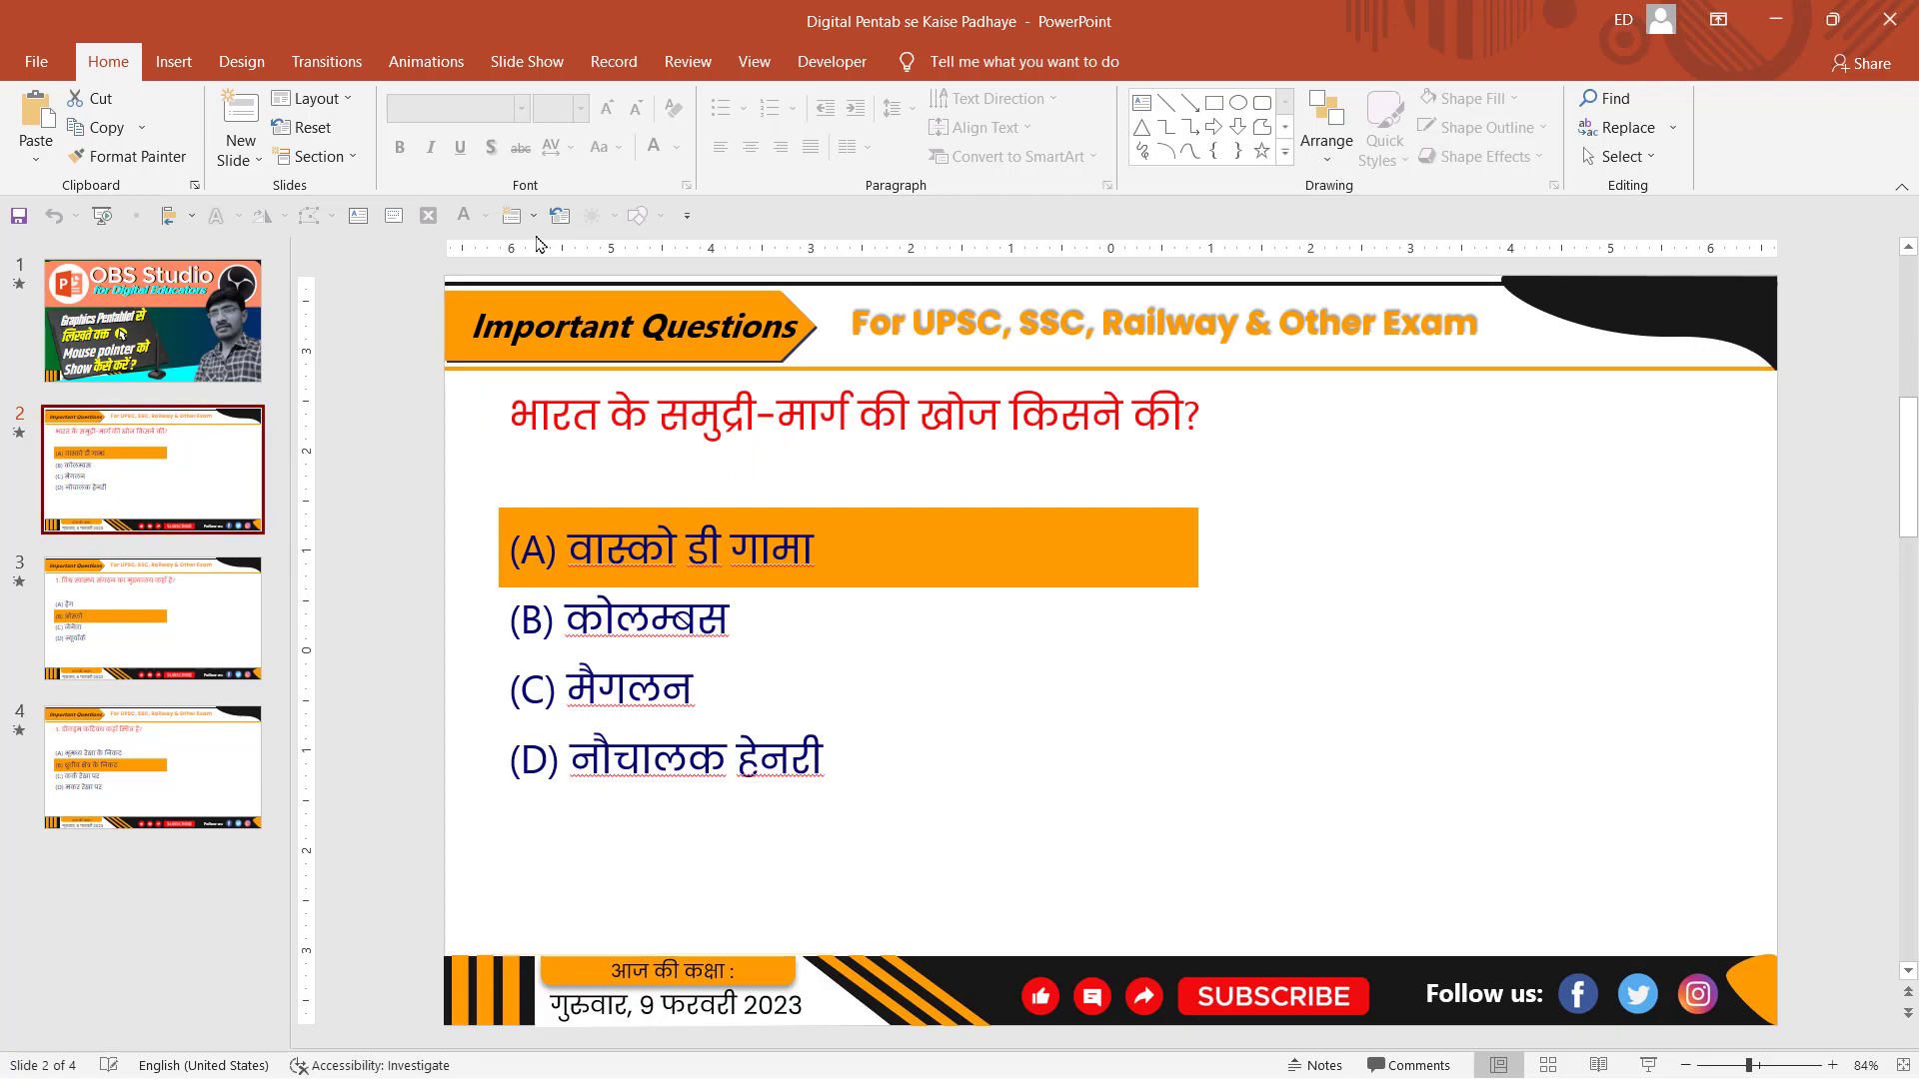
Step: Minimize the presentation and launch OBS Studio (64bit)
{"action": "left_click", "coordinate": [1773, 22]}
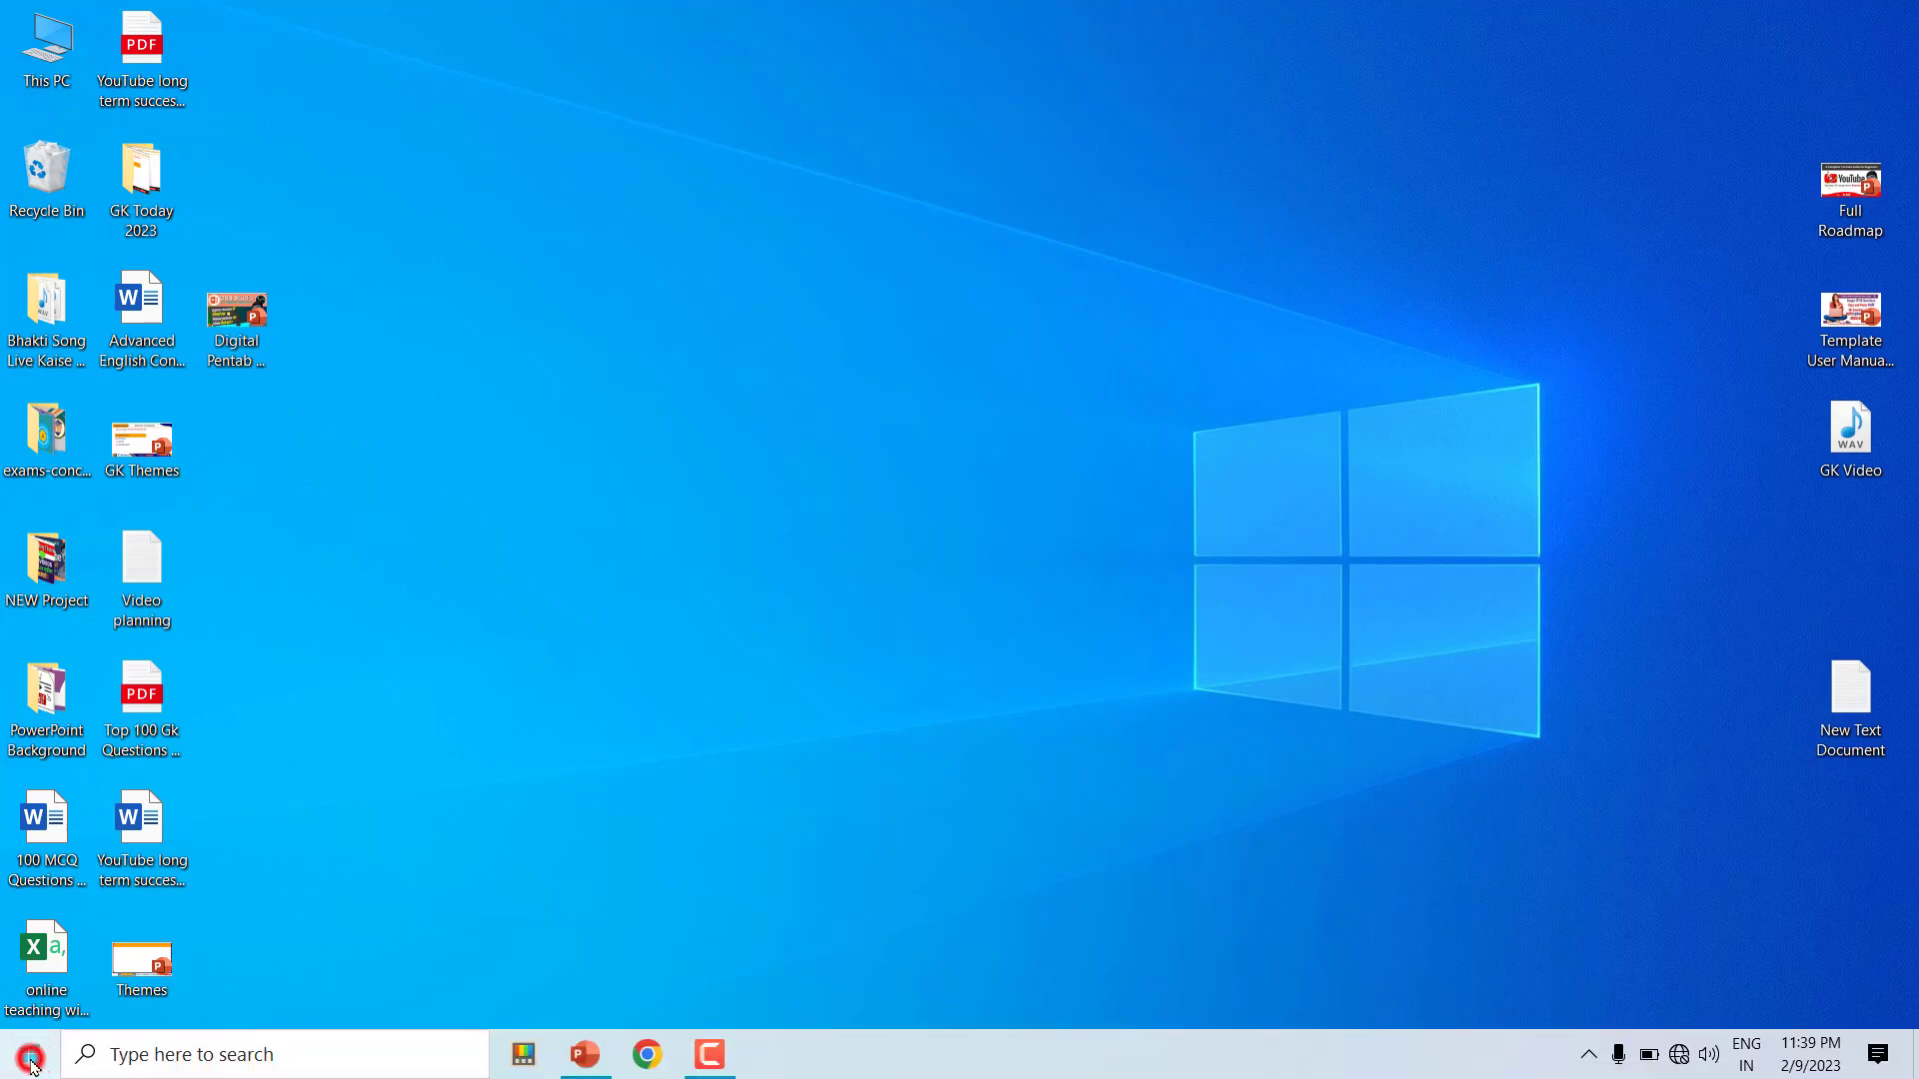
{"action": "left_click", "coordinate": [30, 1060]}
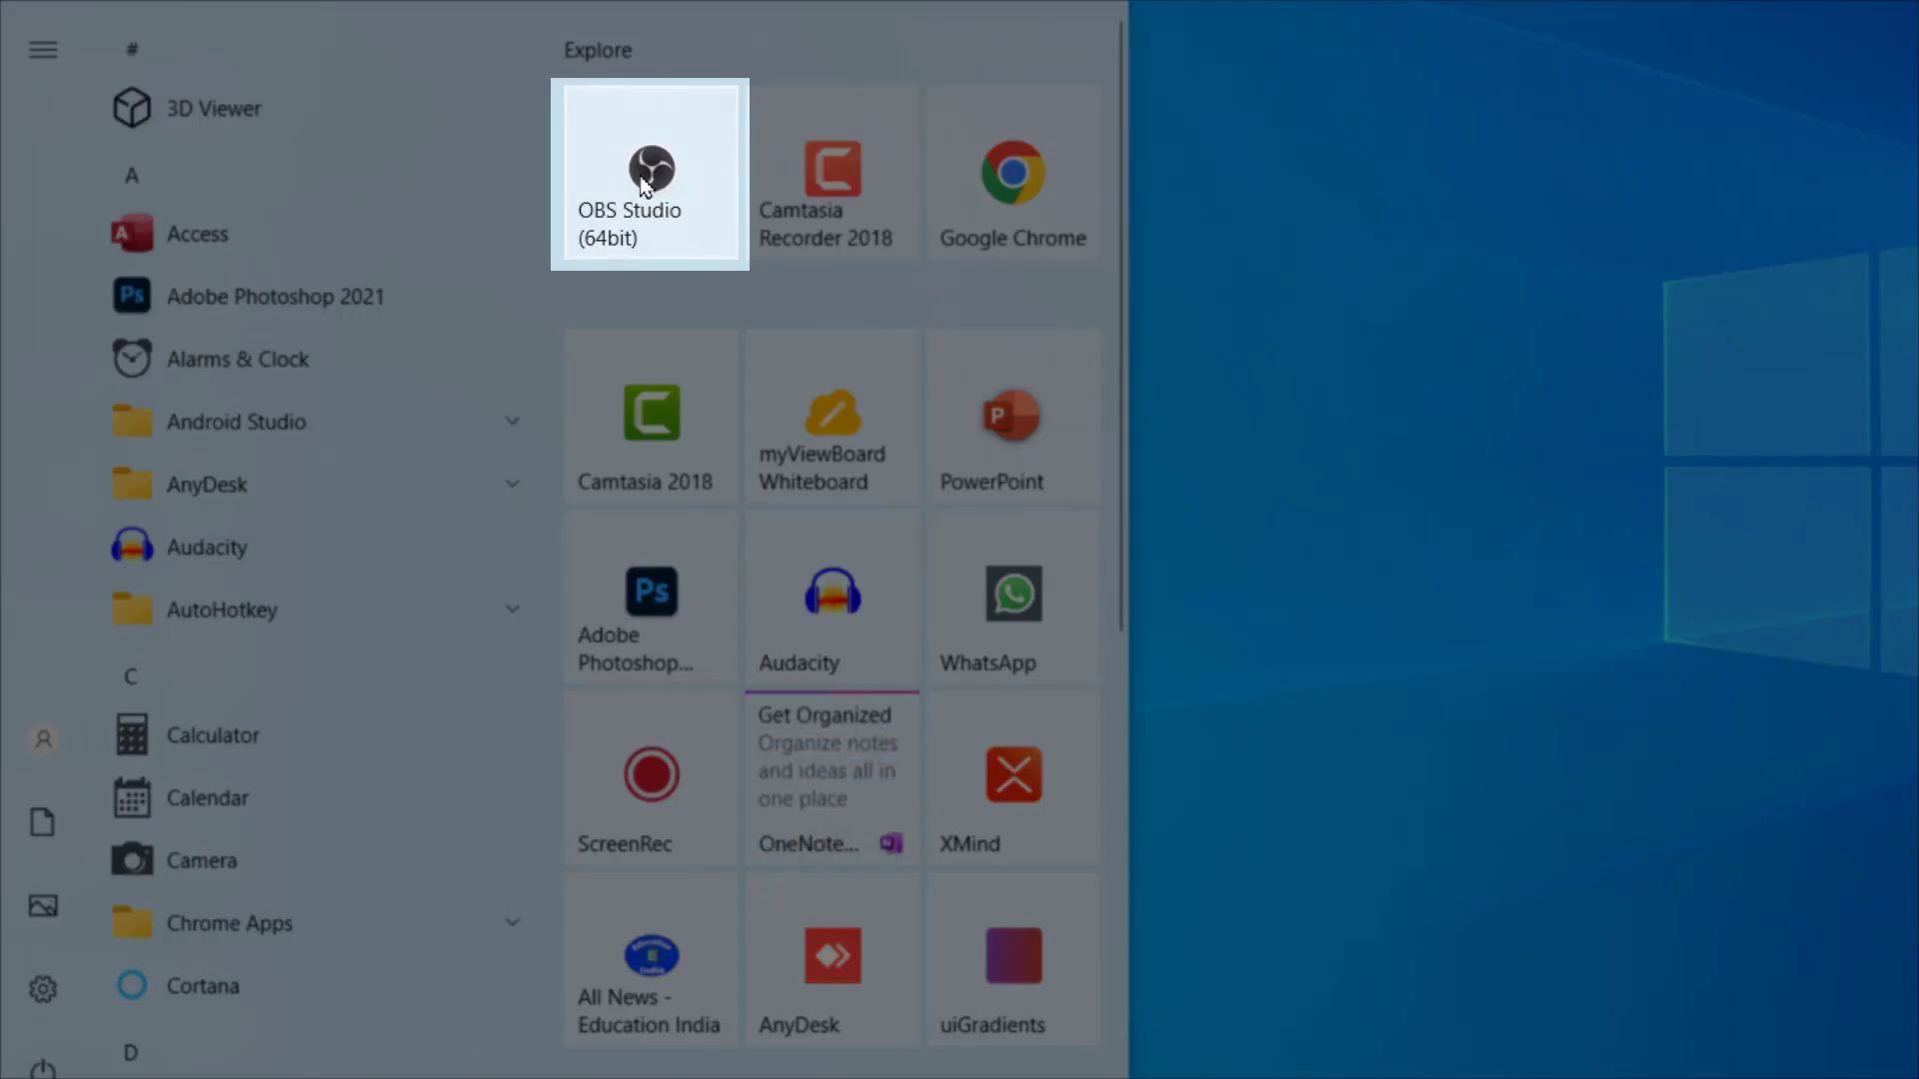
{"action": "left_click", "coordinate": [645, 170]}
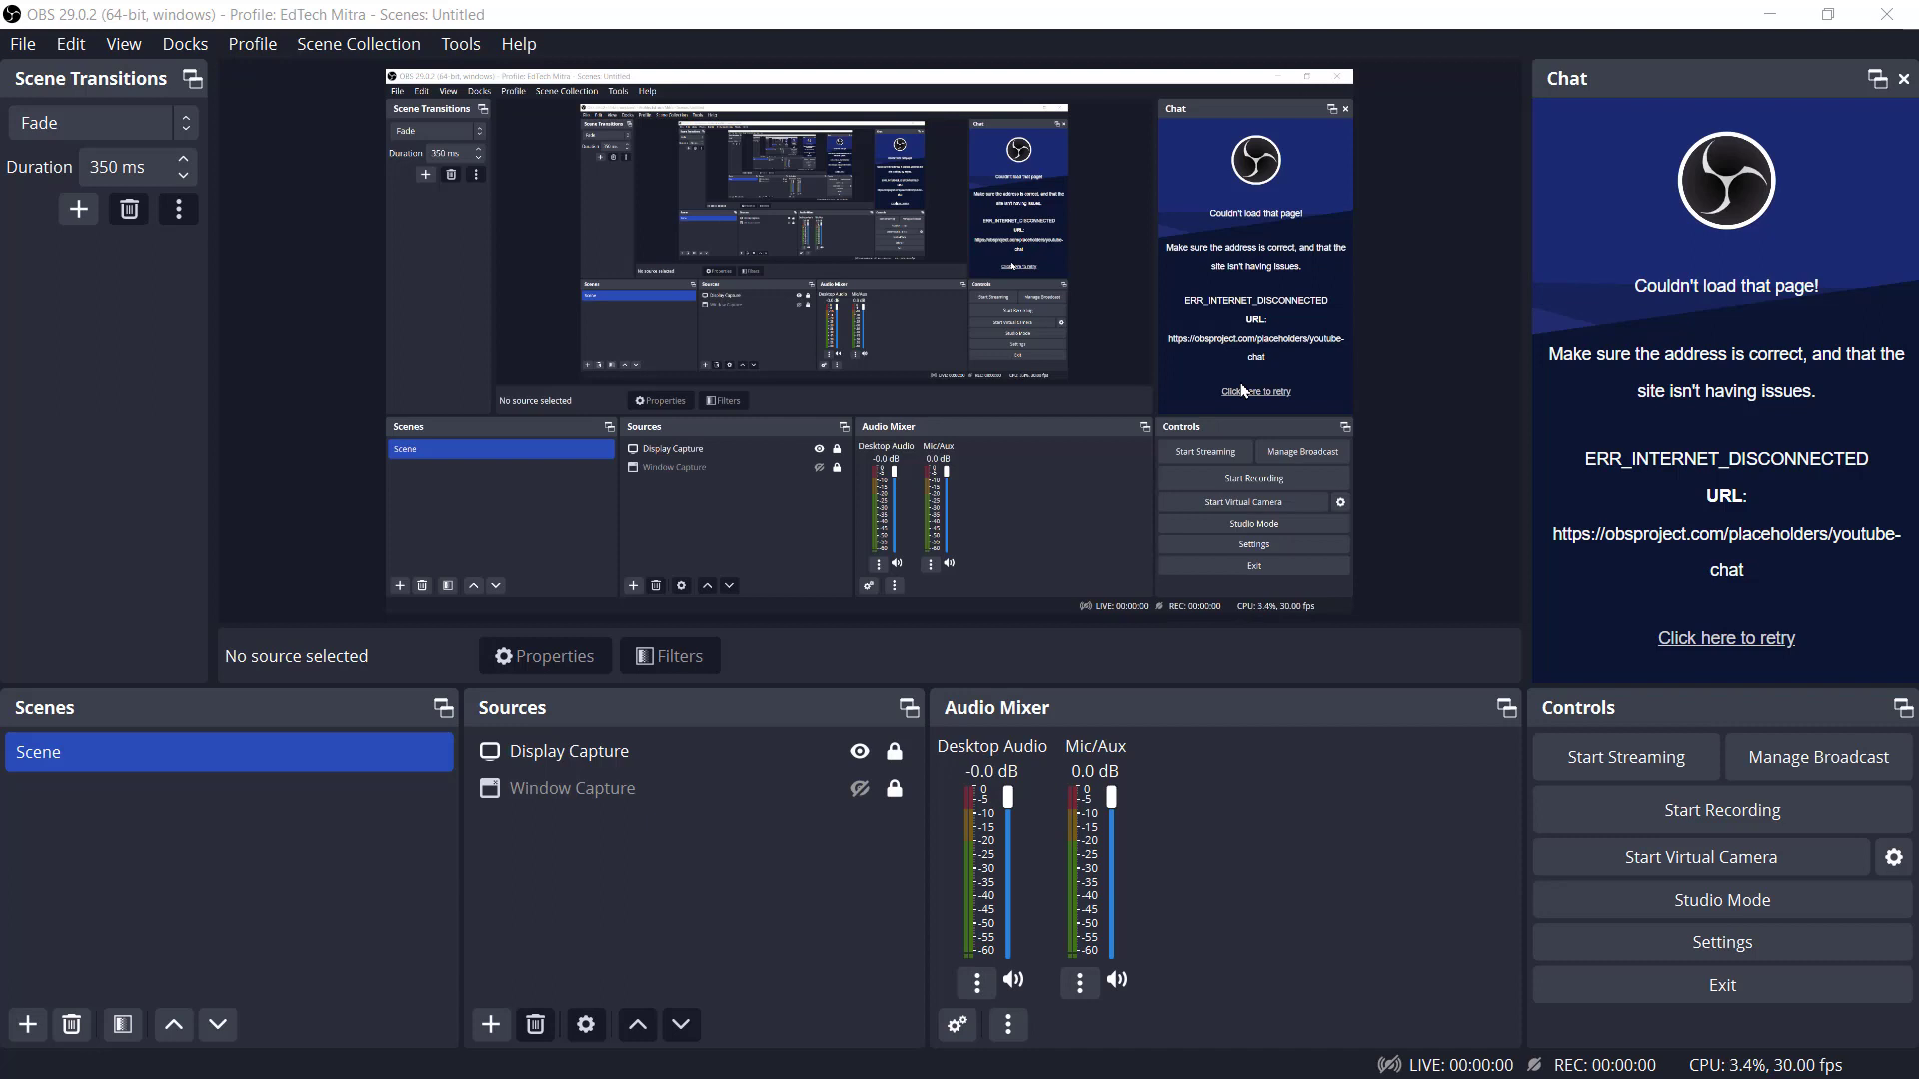
Step: Remove the Window Capture source from the scene, keeping Display Capture
{"action": "left_click", "coordinate": [565, 751]}
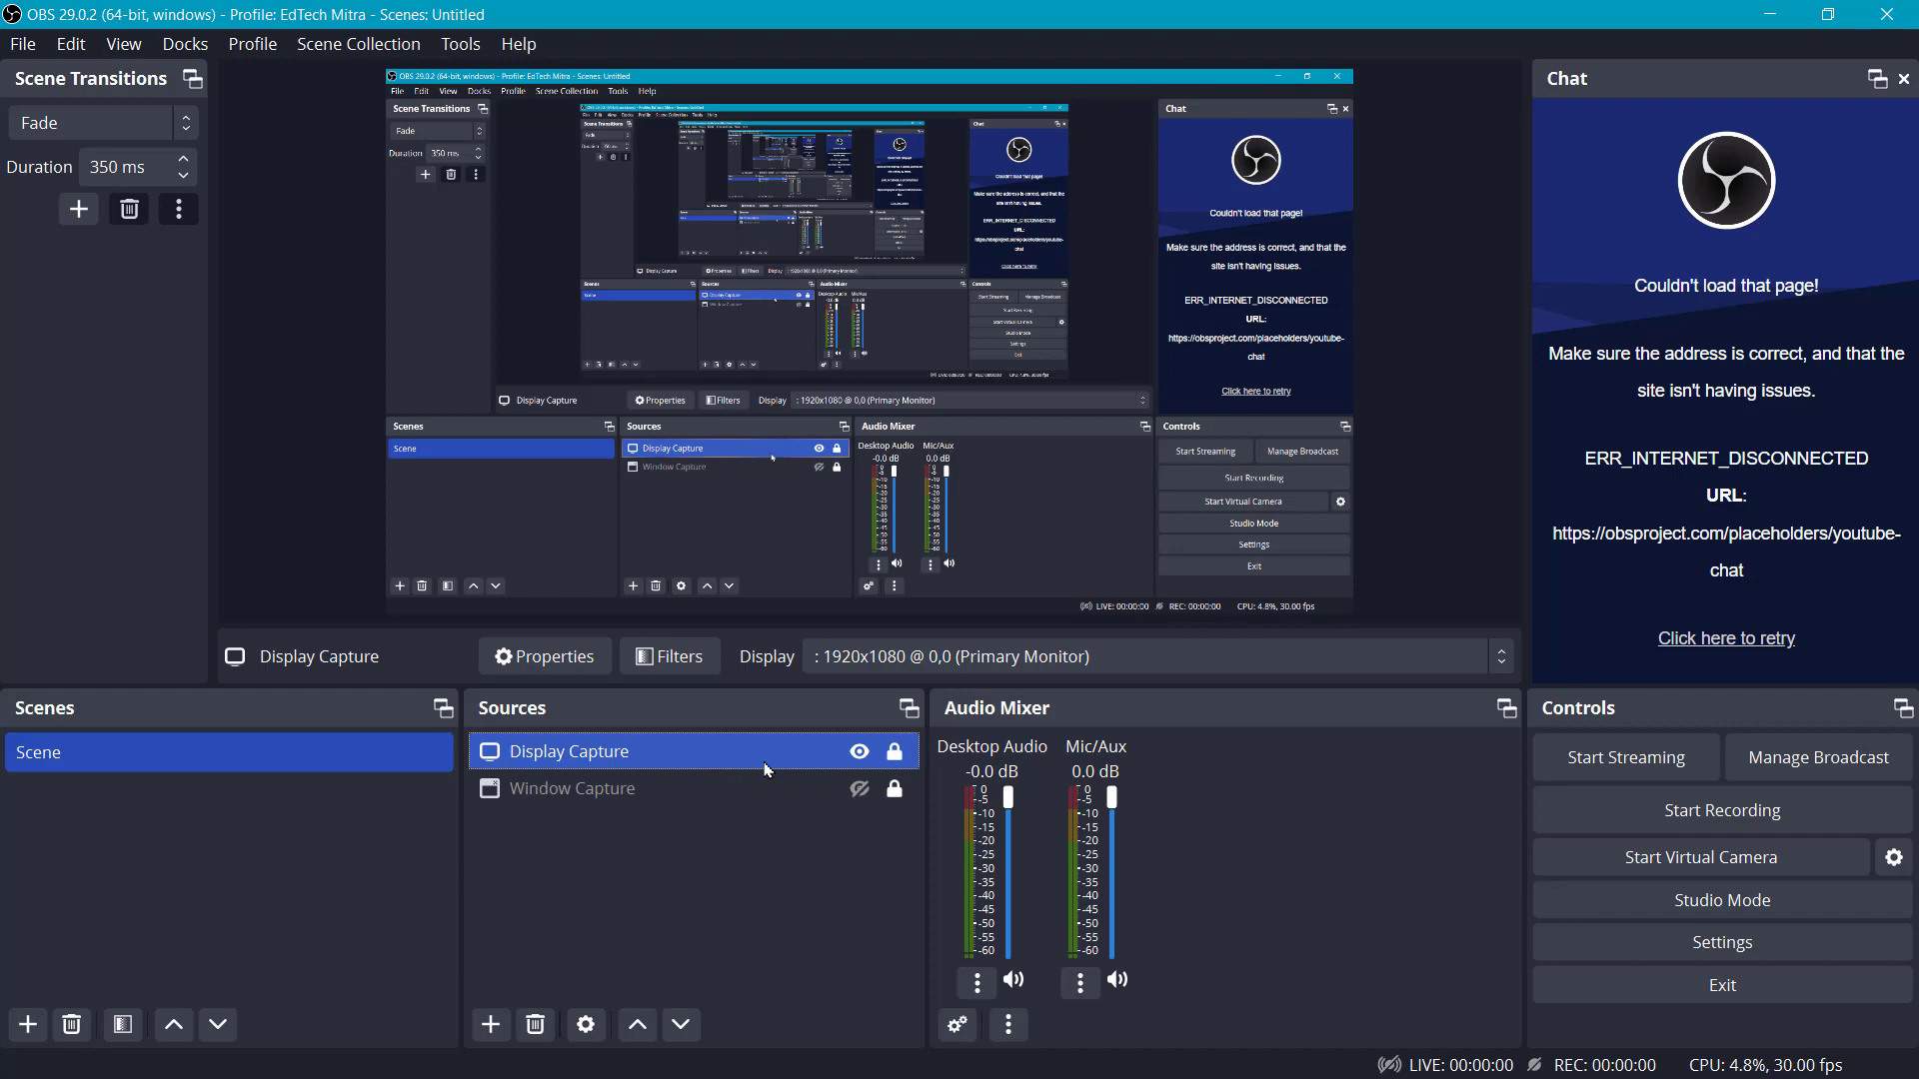
{"action": "left_click", "coordinate": [505, 792], "text": "ctrl"}
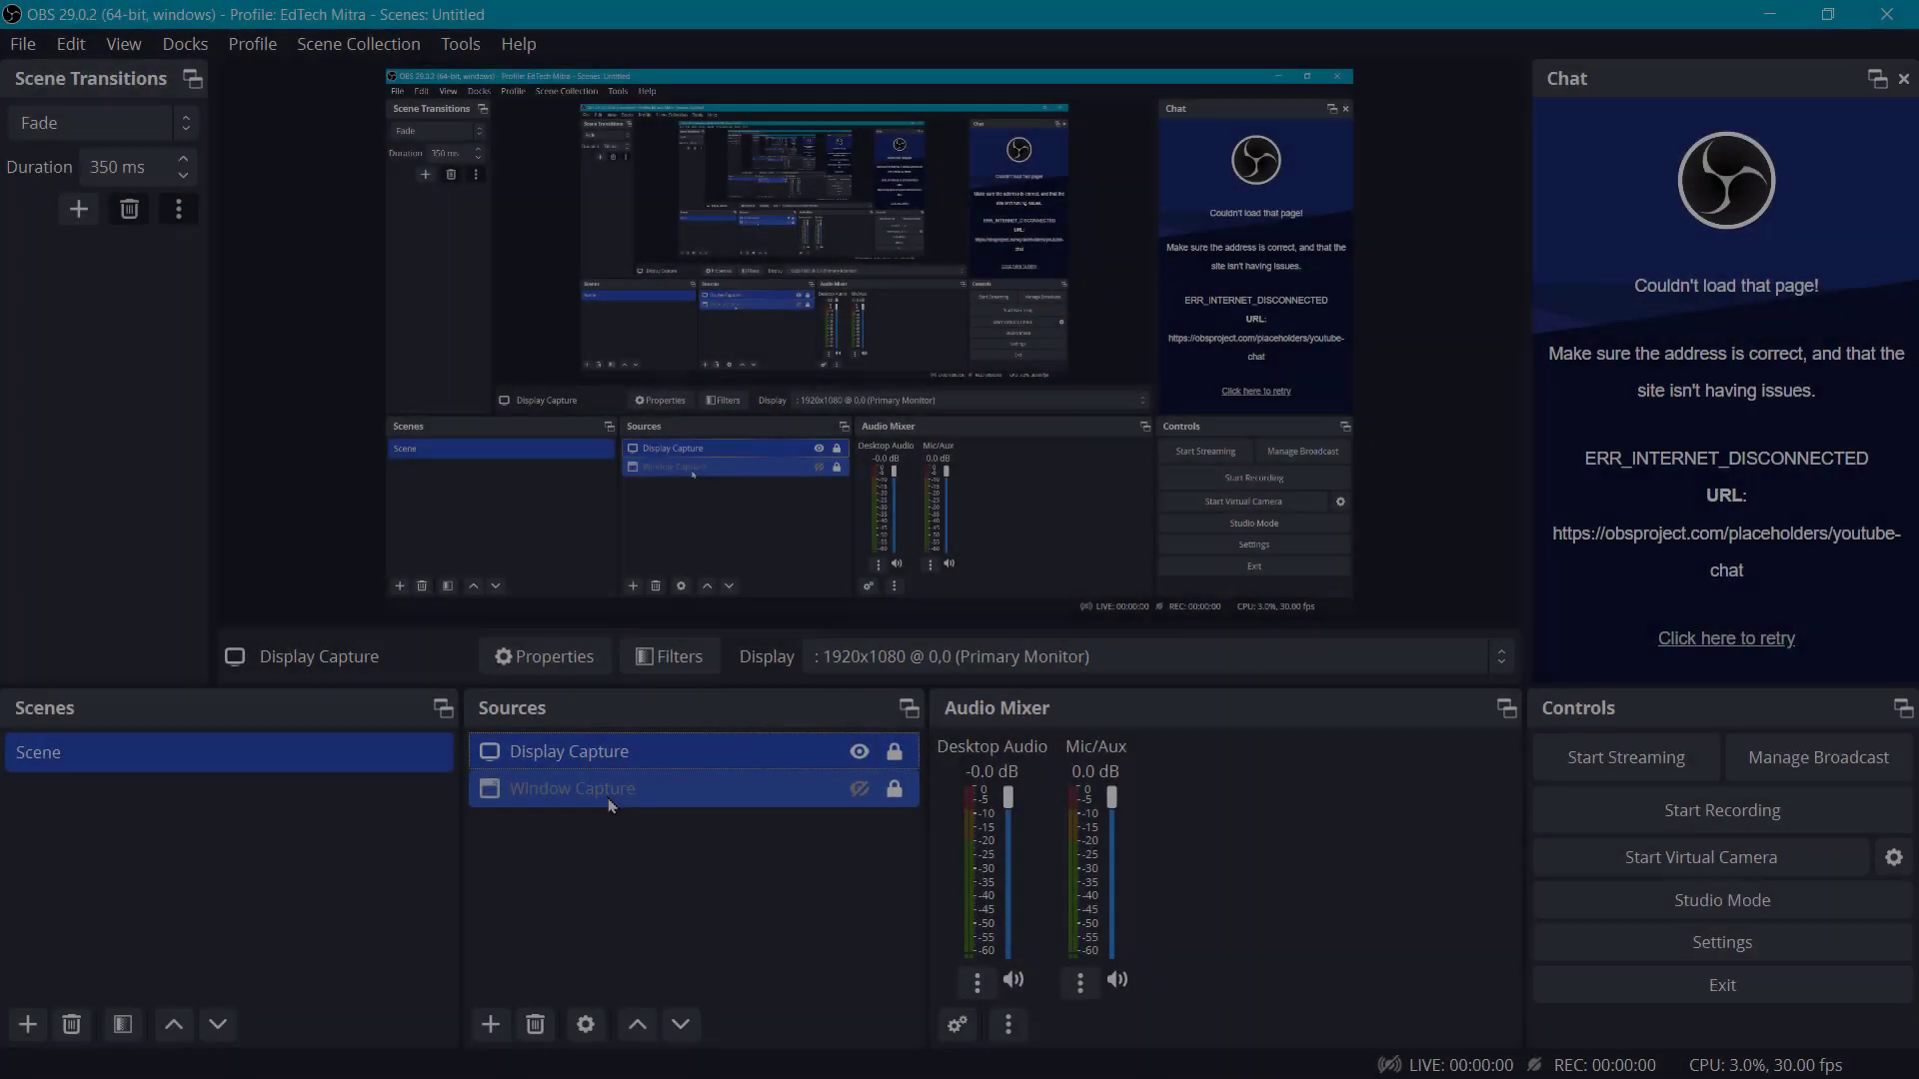
{"action": "left_click", "coordinate": [612, 794], "text": "ctrl"}
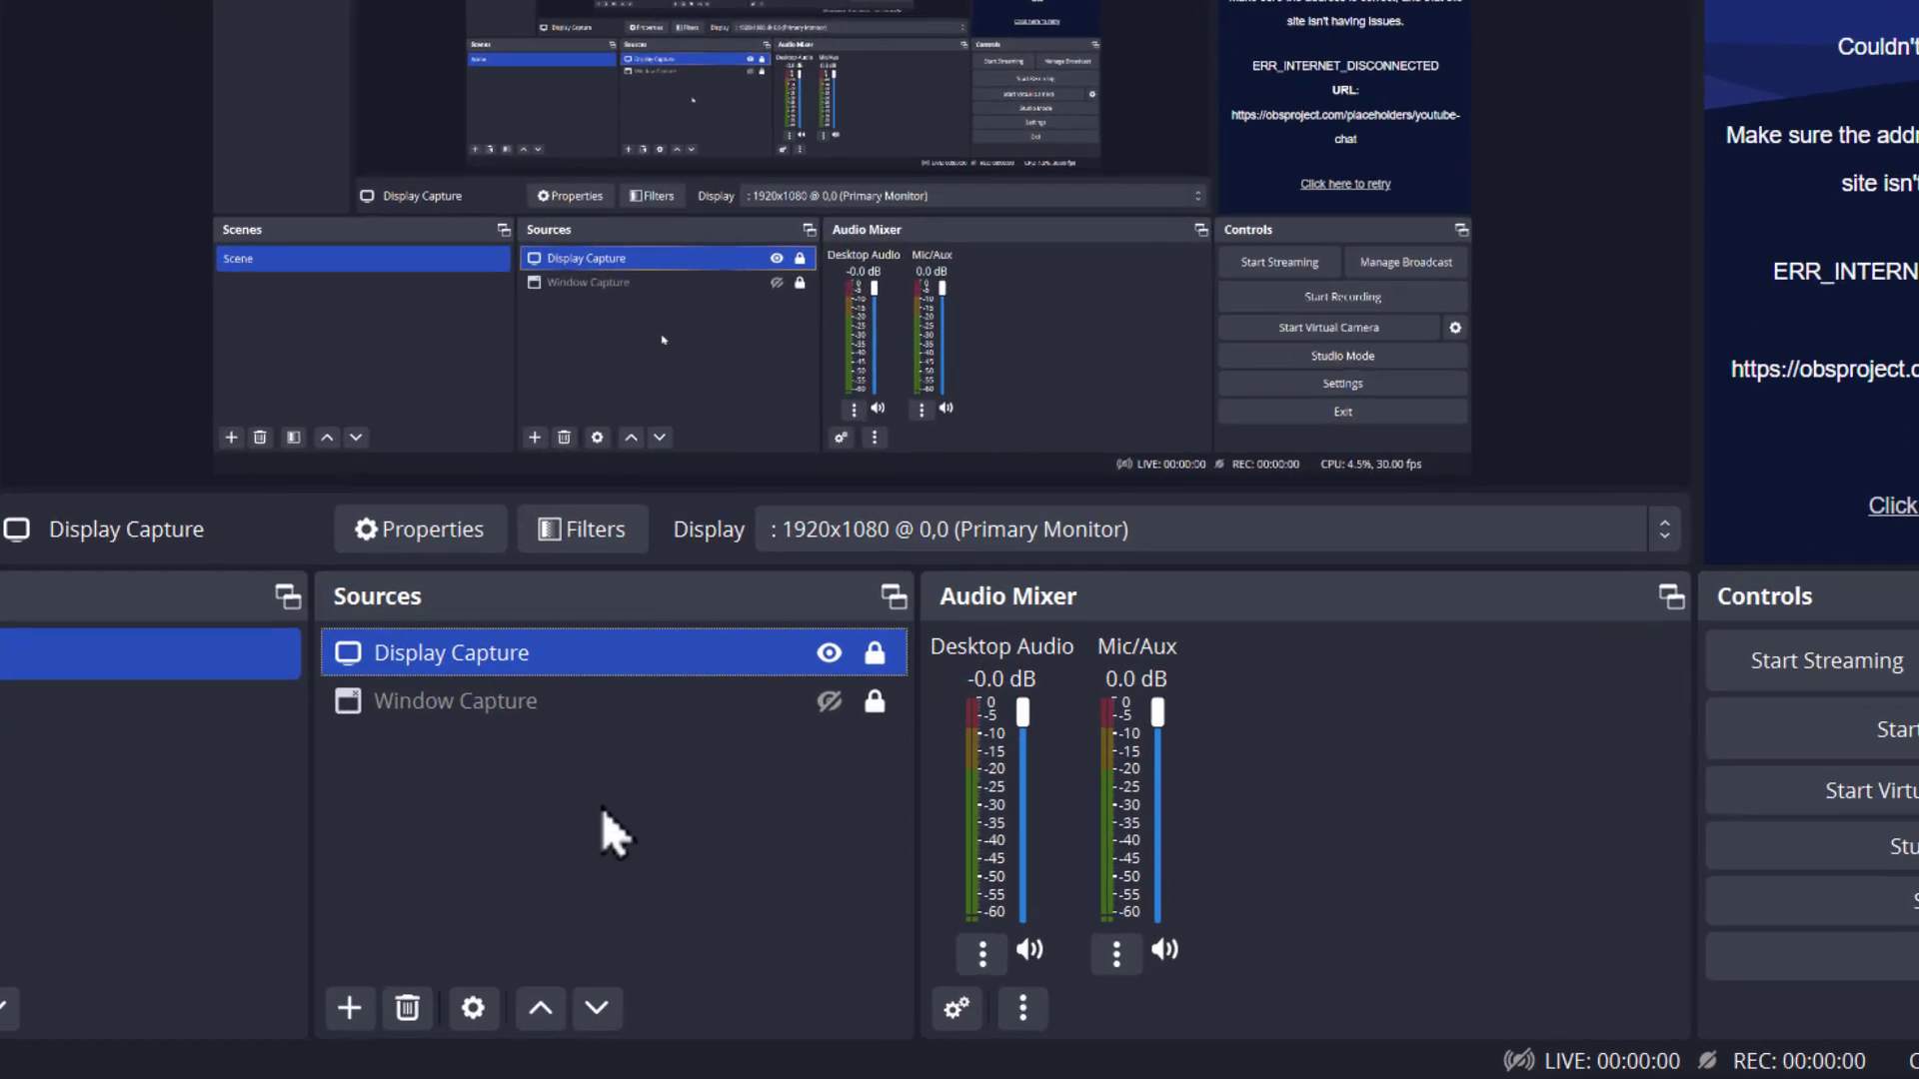
{"action": "left_click", "coordinate": [548, 785], "text": "ctrl"}
{"action": "left_click", "coordinate": [519, 656]}
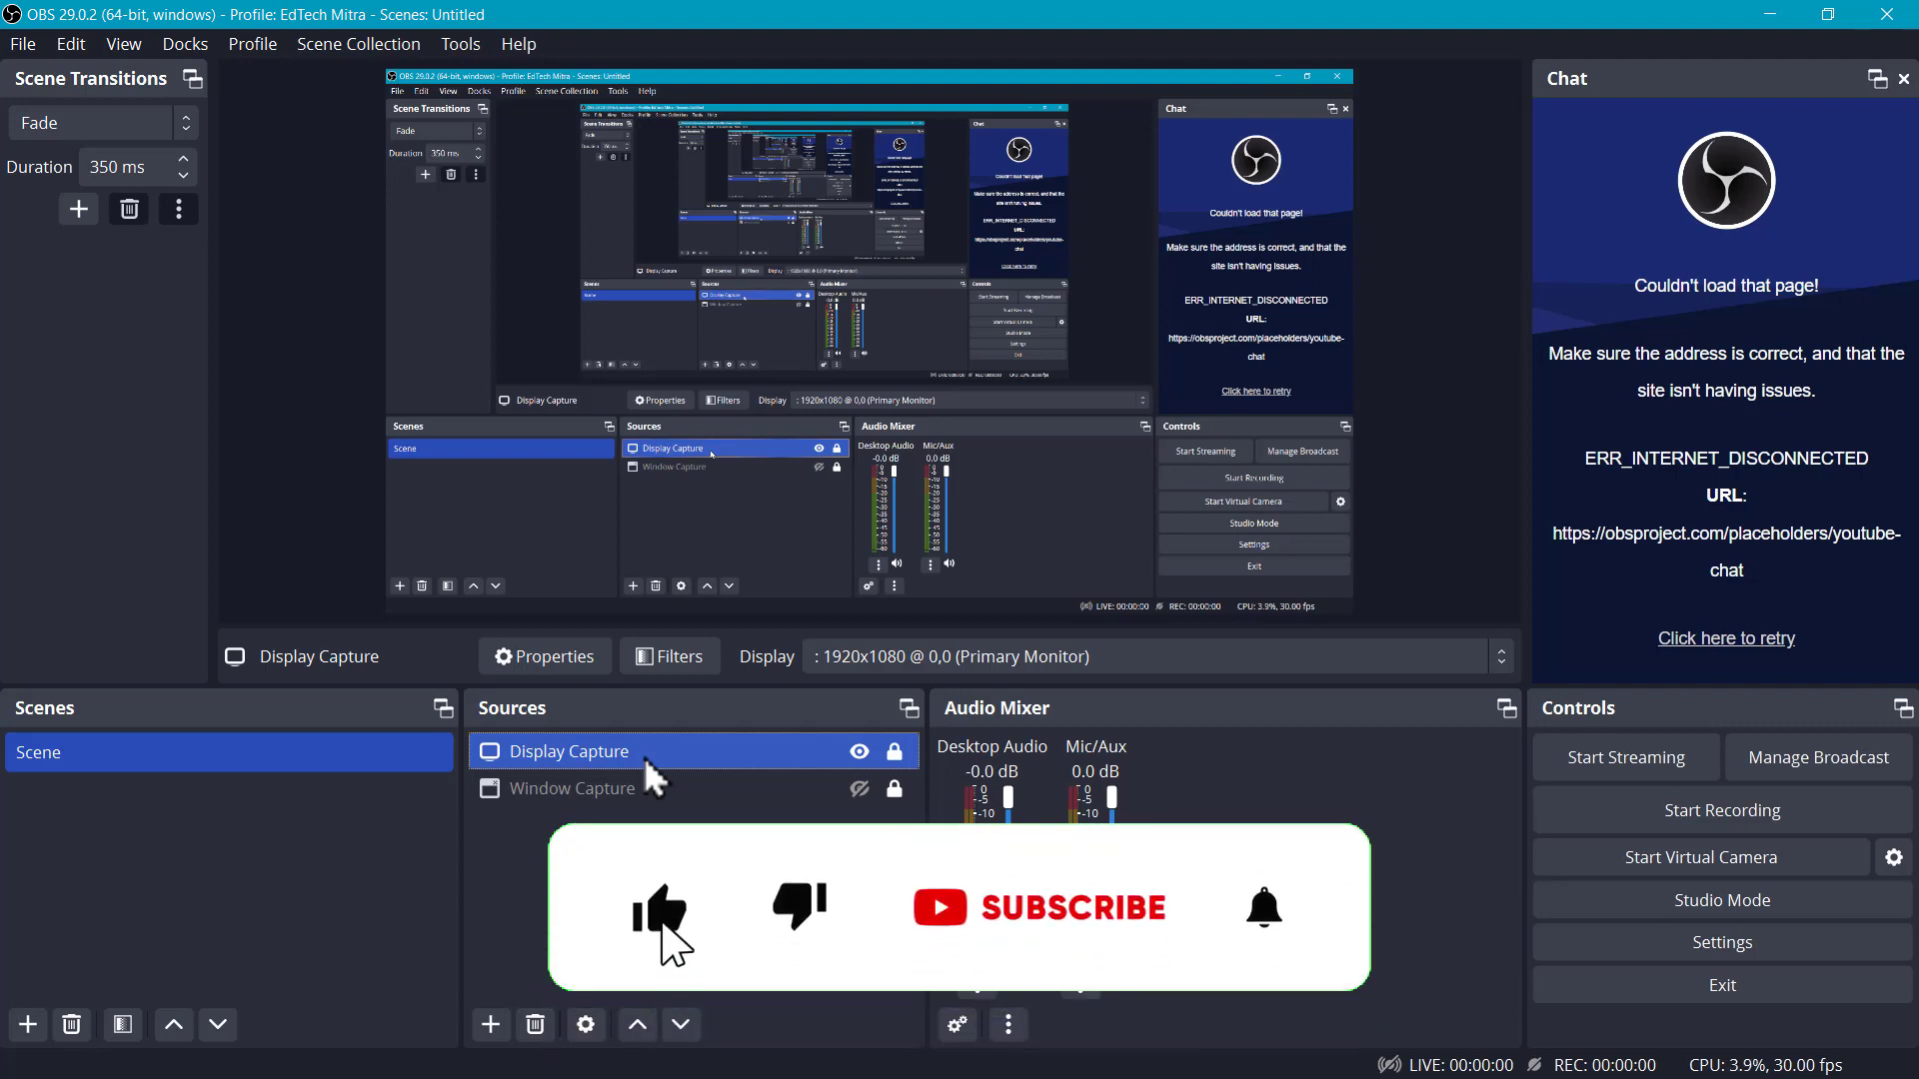
{"action": "left_click", "coordinate": [552, 794]}
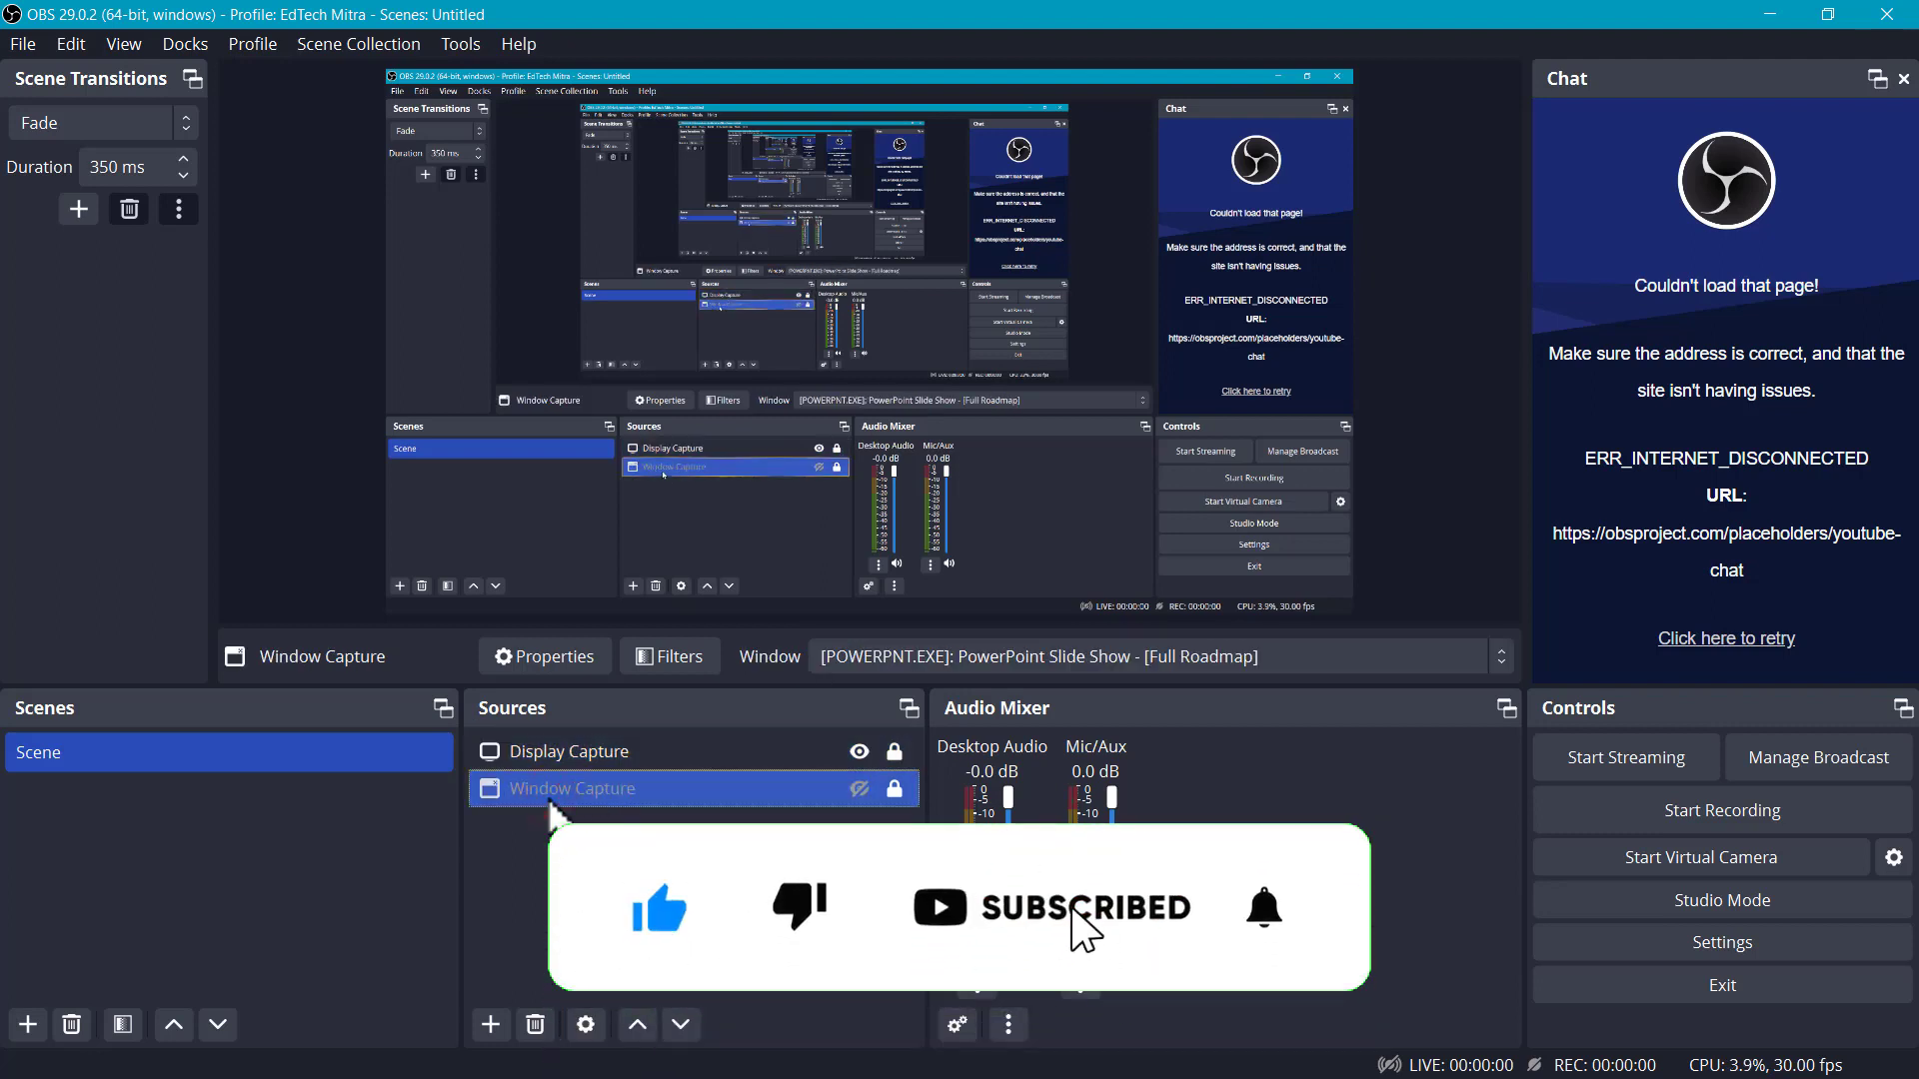
{"action": "key", "text": "Delete"}
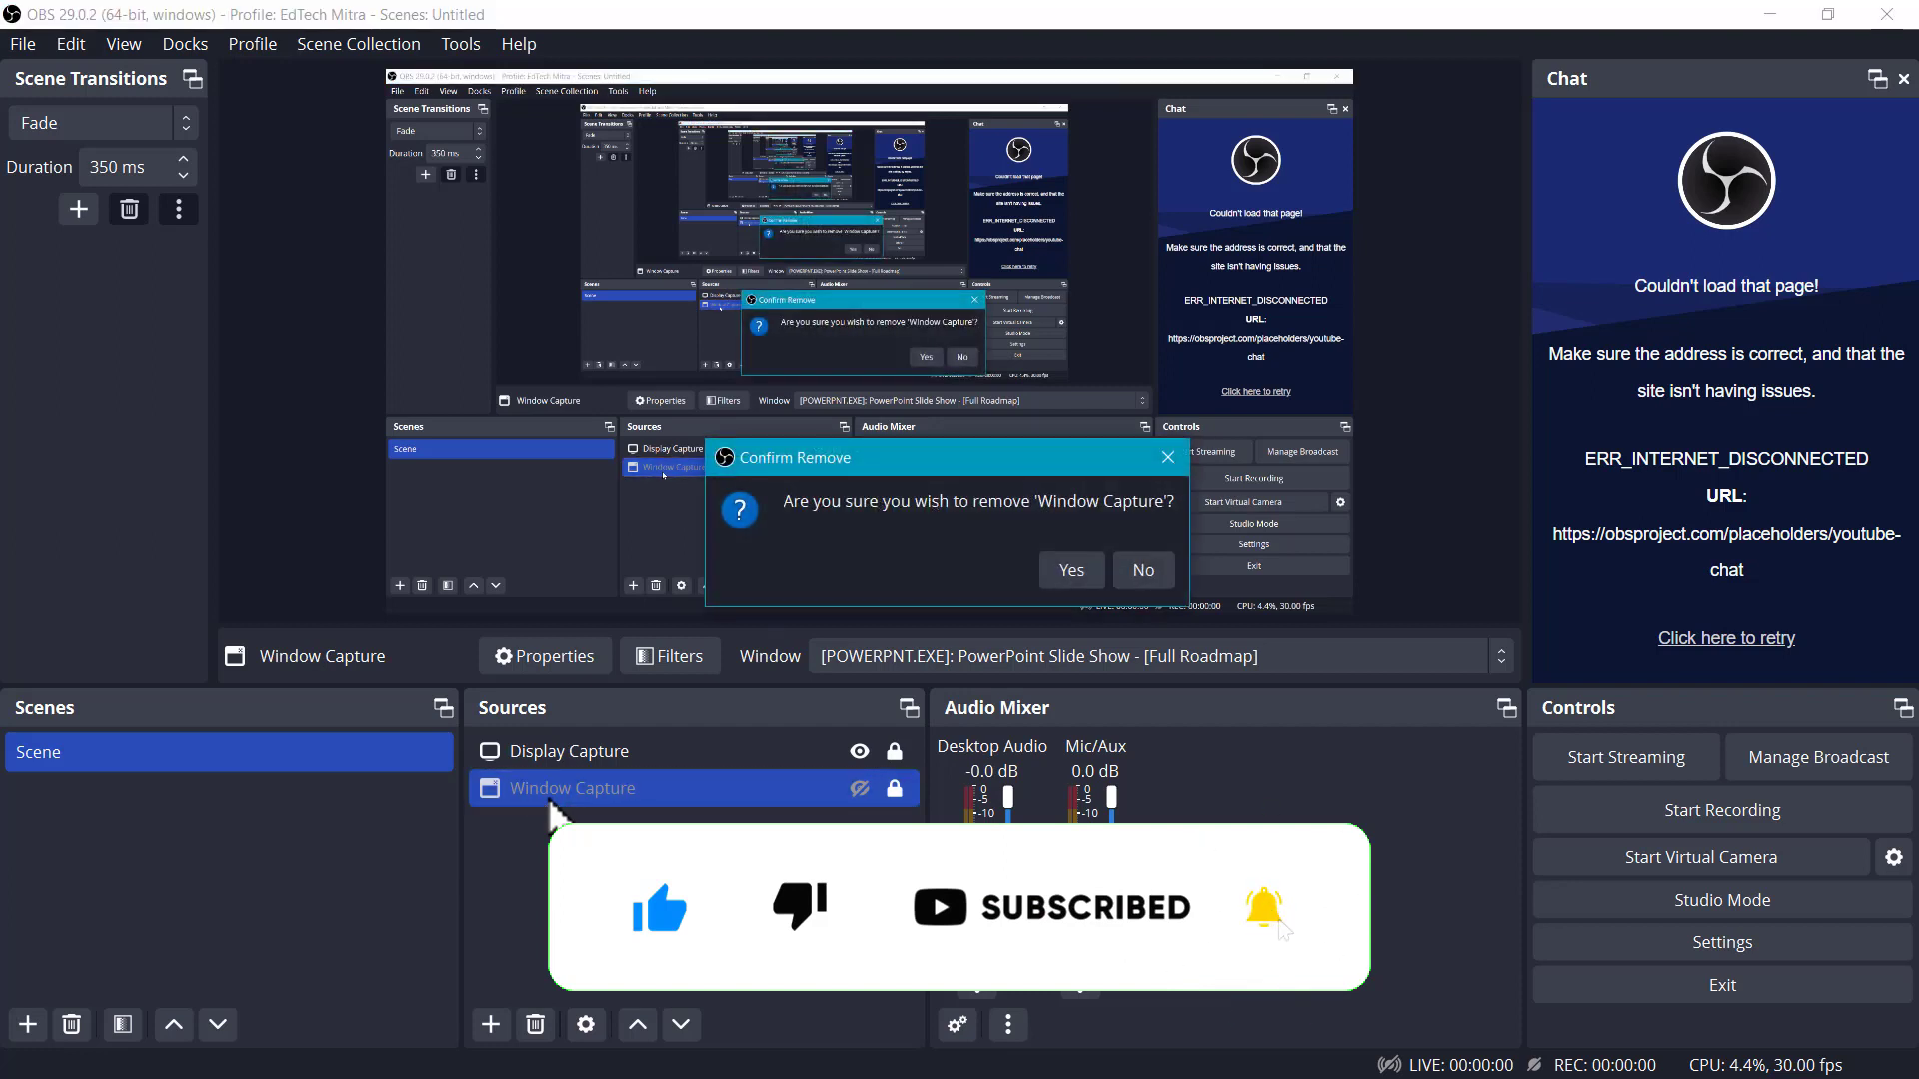
{"action": "left_click", "coordinate": [1070, 571]}
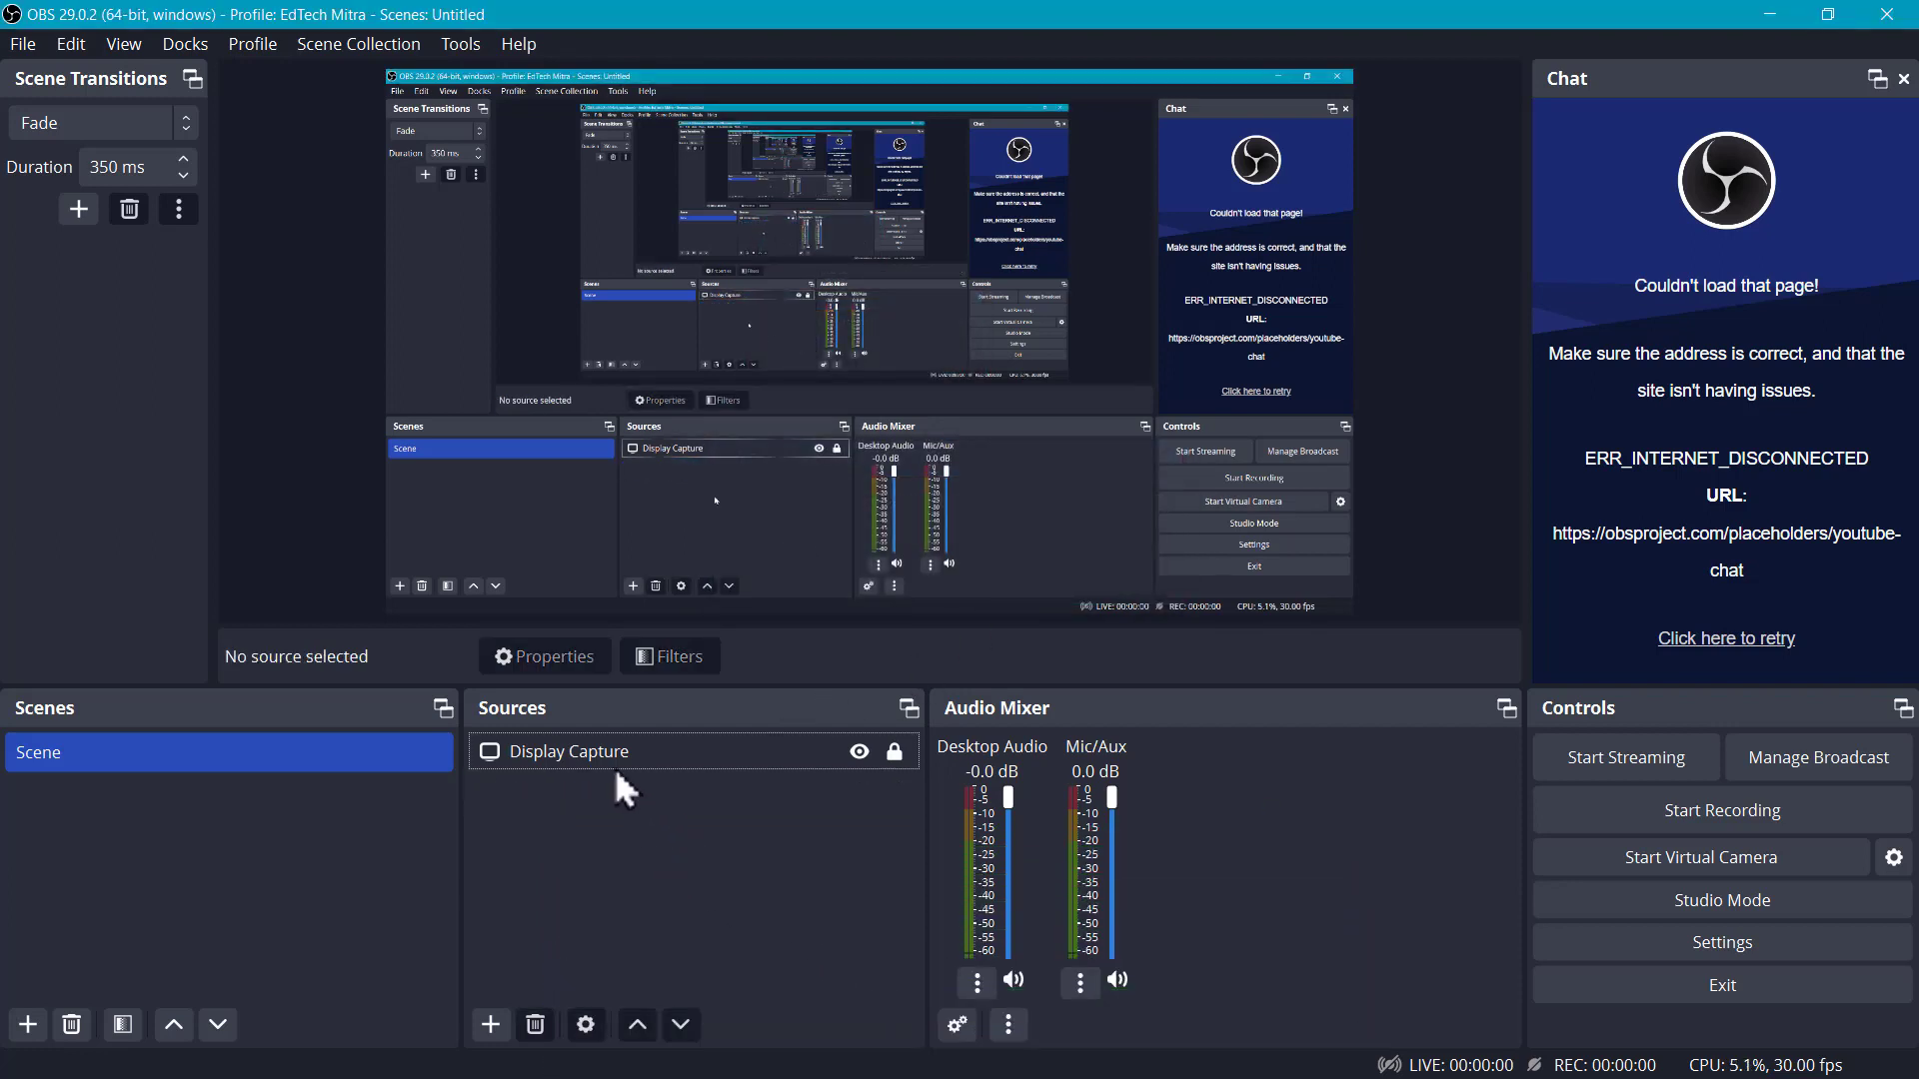
Step: Look through the source types that can be added to the scene, without adding one
{"action": "left_click", "coordinate": [720, 763]}
{"action": "left_click", "coordinate": [650, 880]}
{"action": "left_click", "coordinate": [493, 1025]}
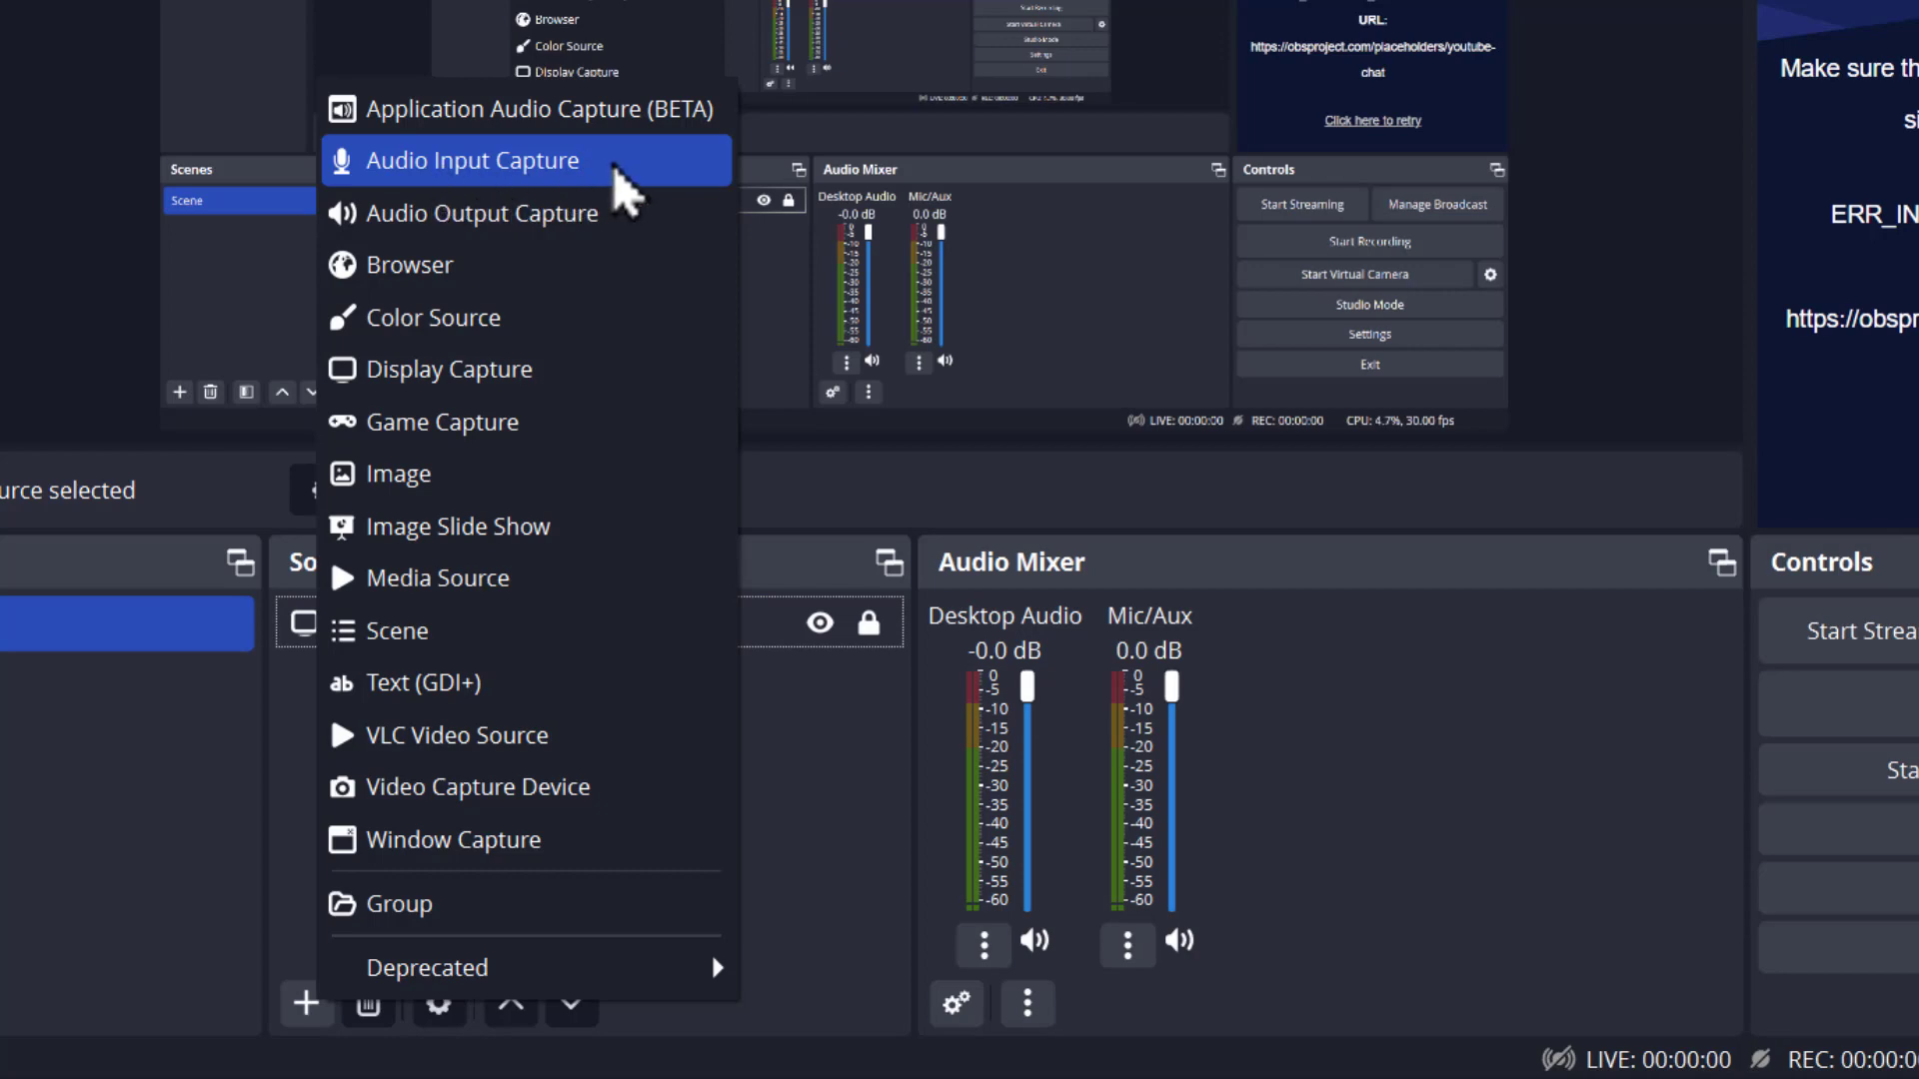
{"action": "left_click", "coordinate": [823, 748]}
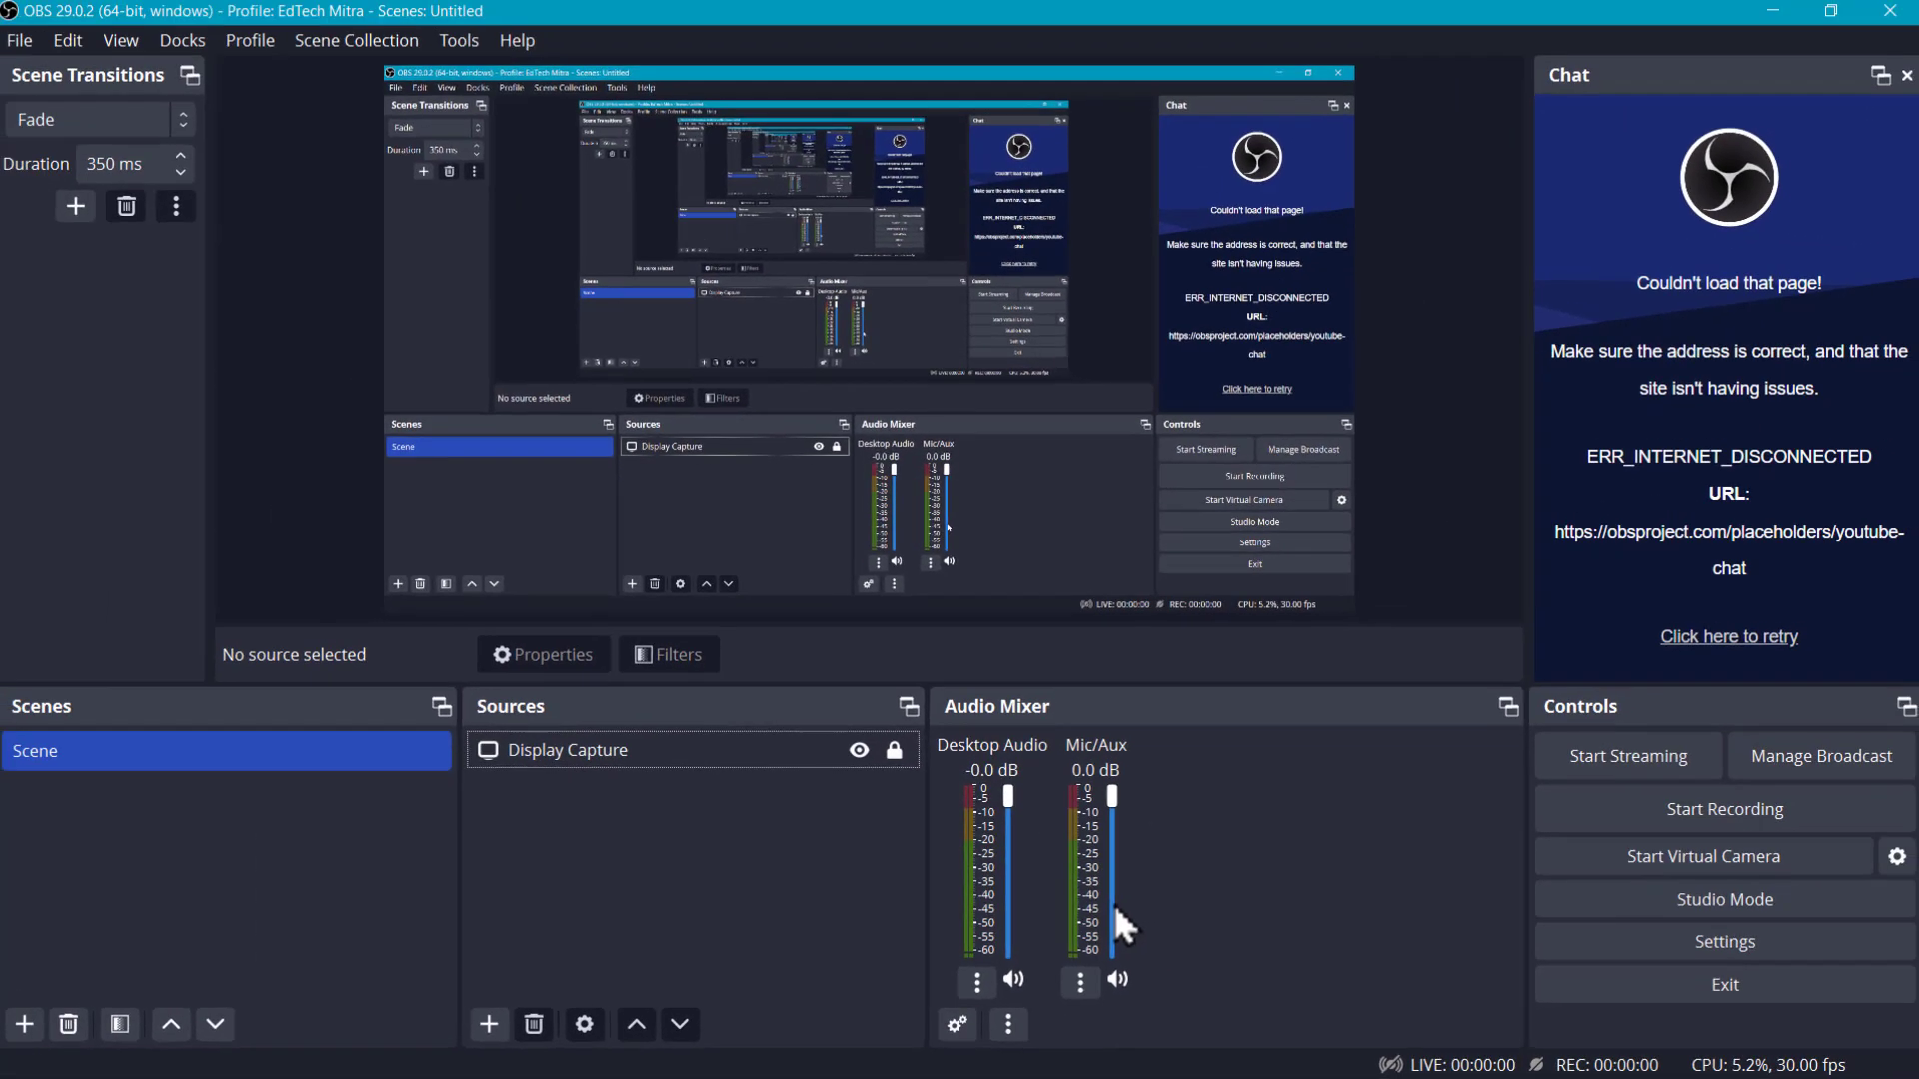
Step: Set the Mic/Aux audio input device to Default in its properties and accept the change
{"action": "left_click", "coordinate": [1081, 987]}
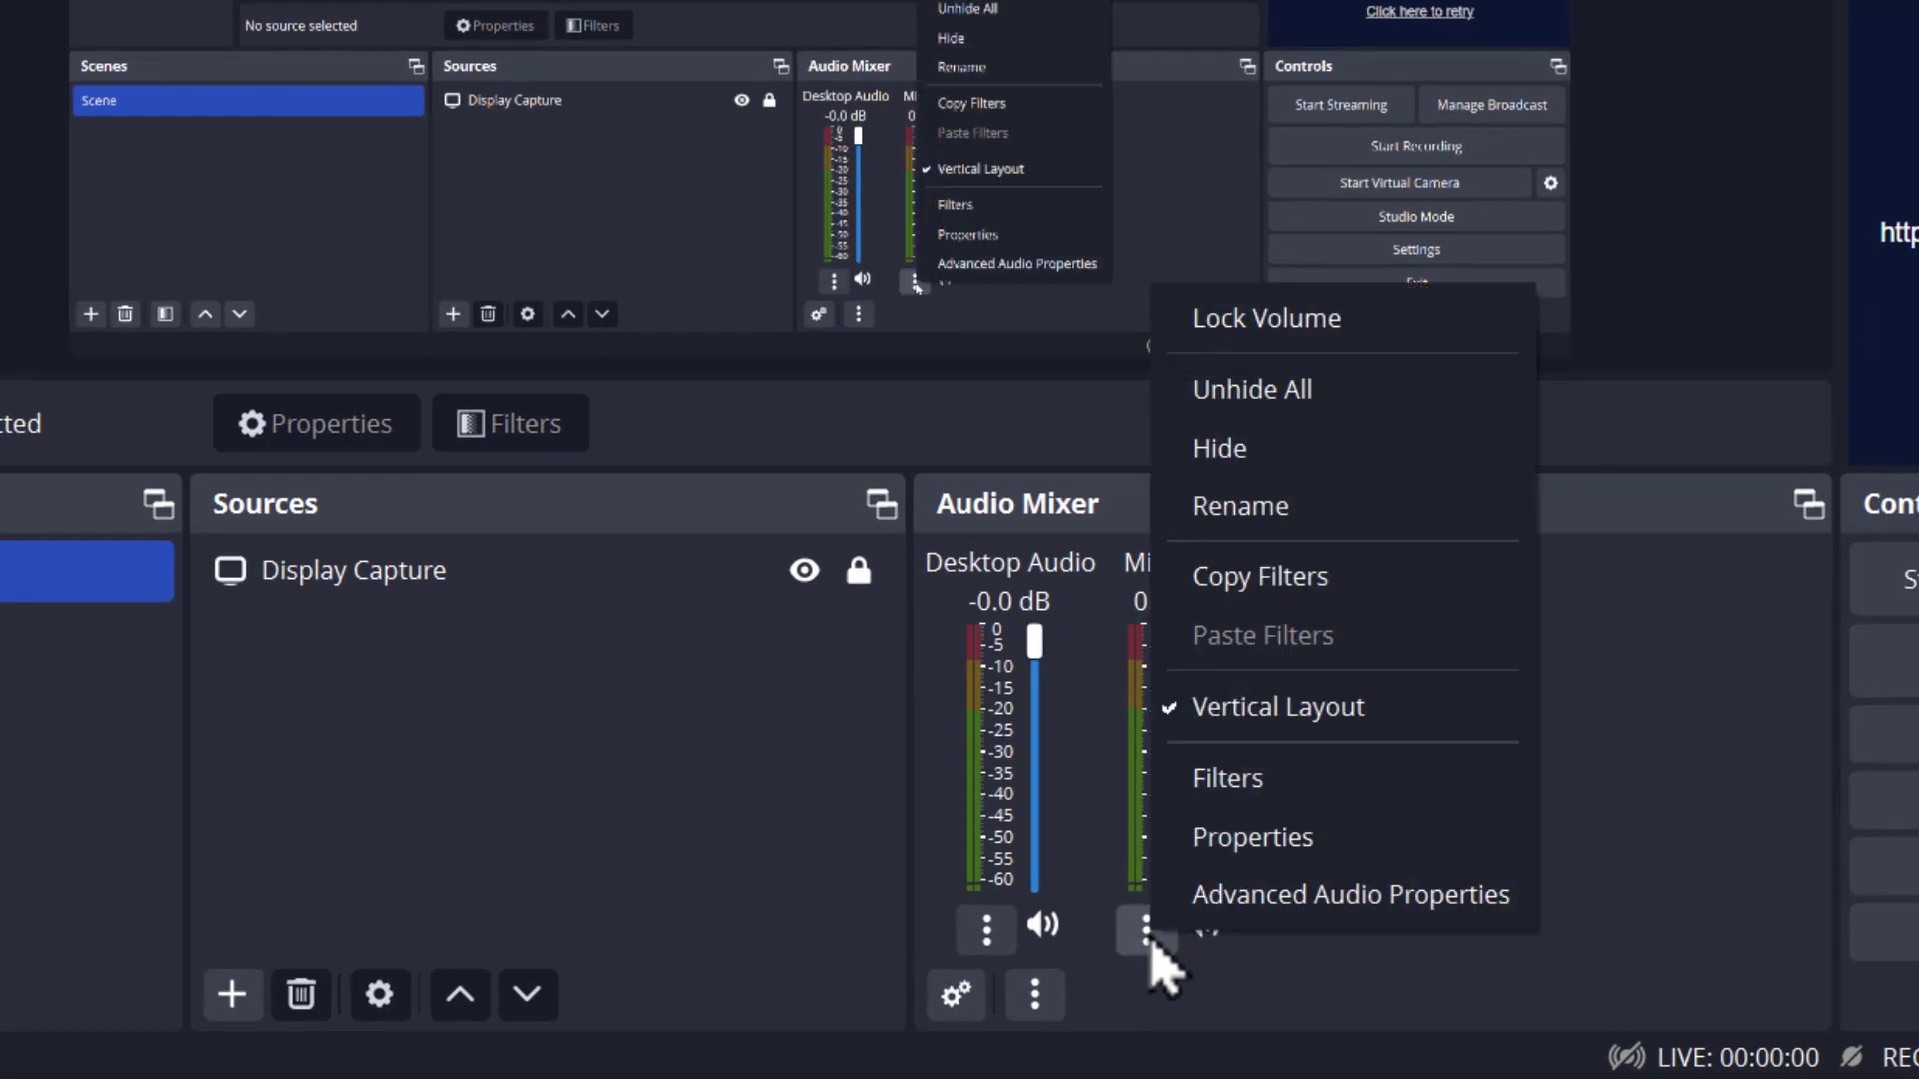
{"action": "left_click", "coordinate": [1334, 845]}
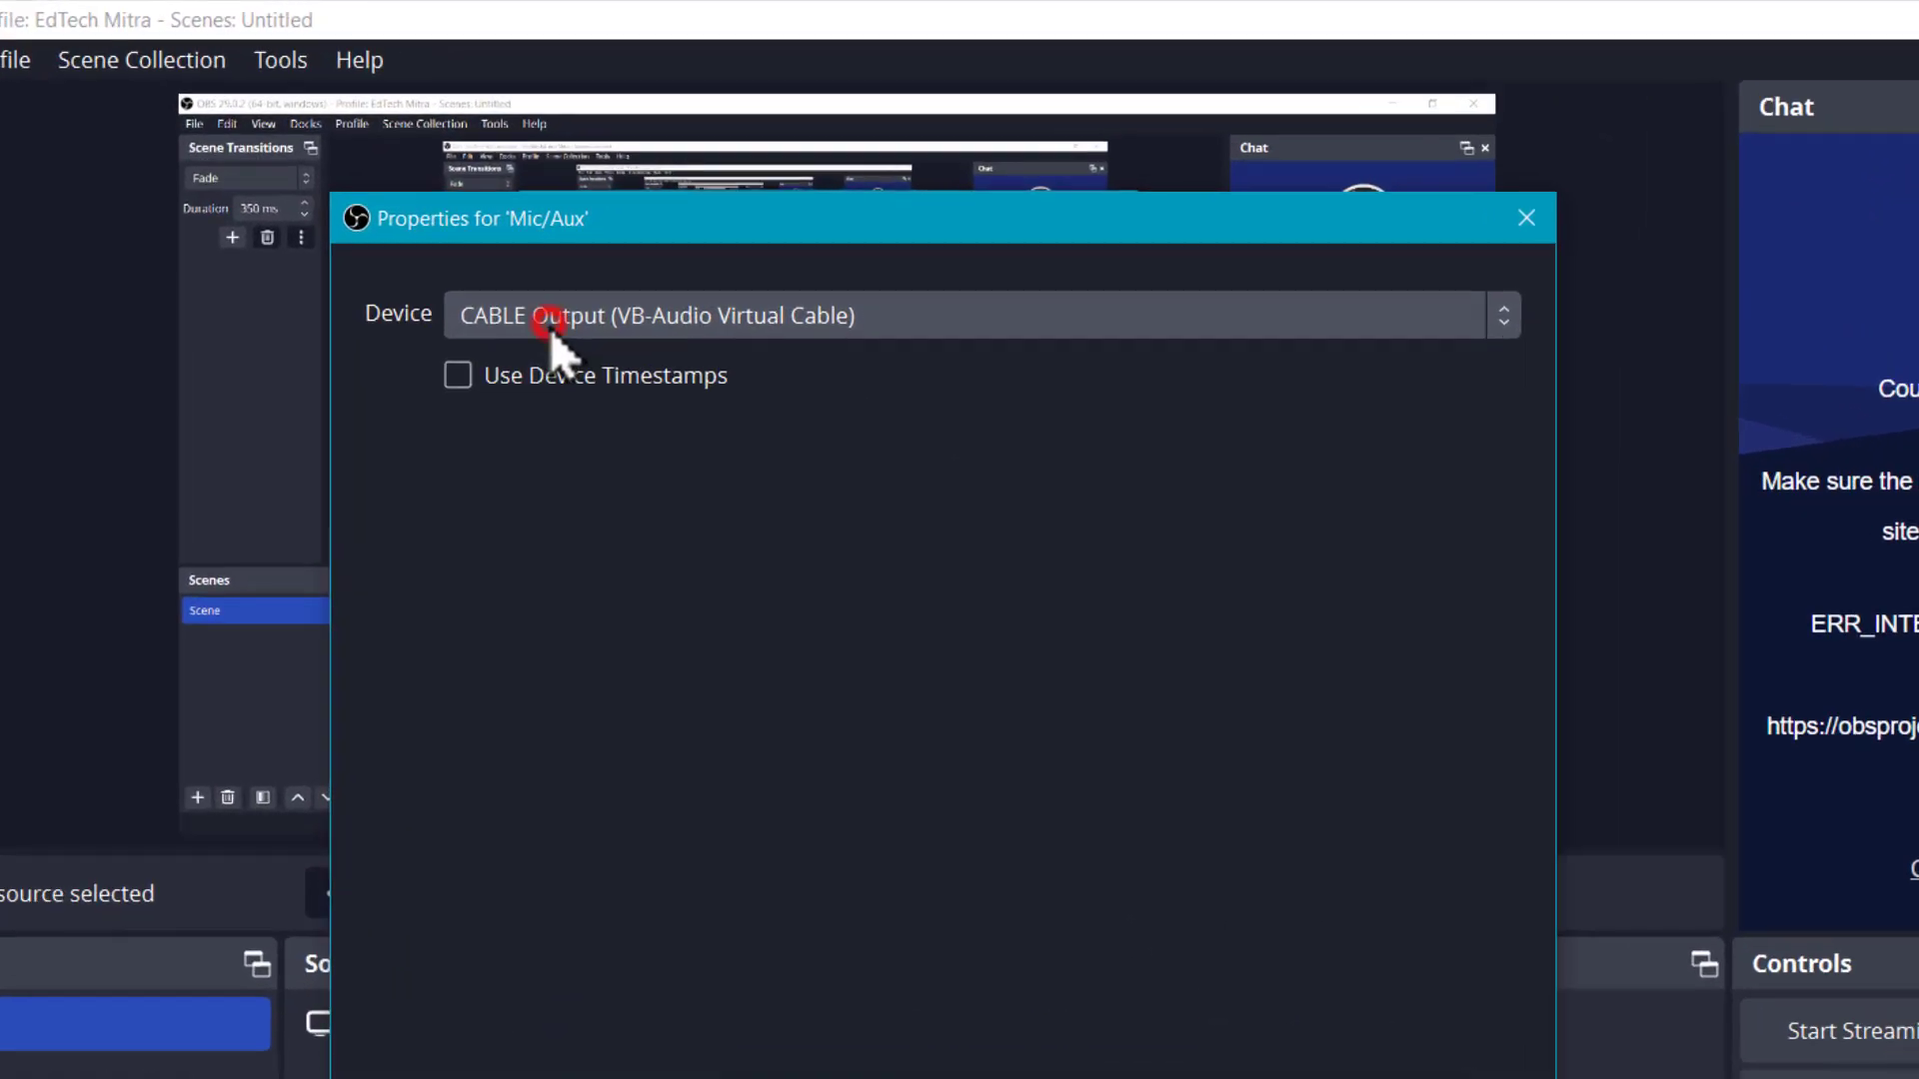
{"action": "left_click", "coordinate": [607, 275]}
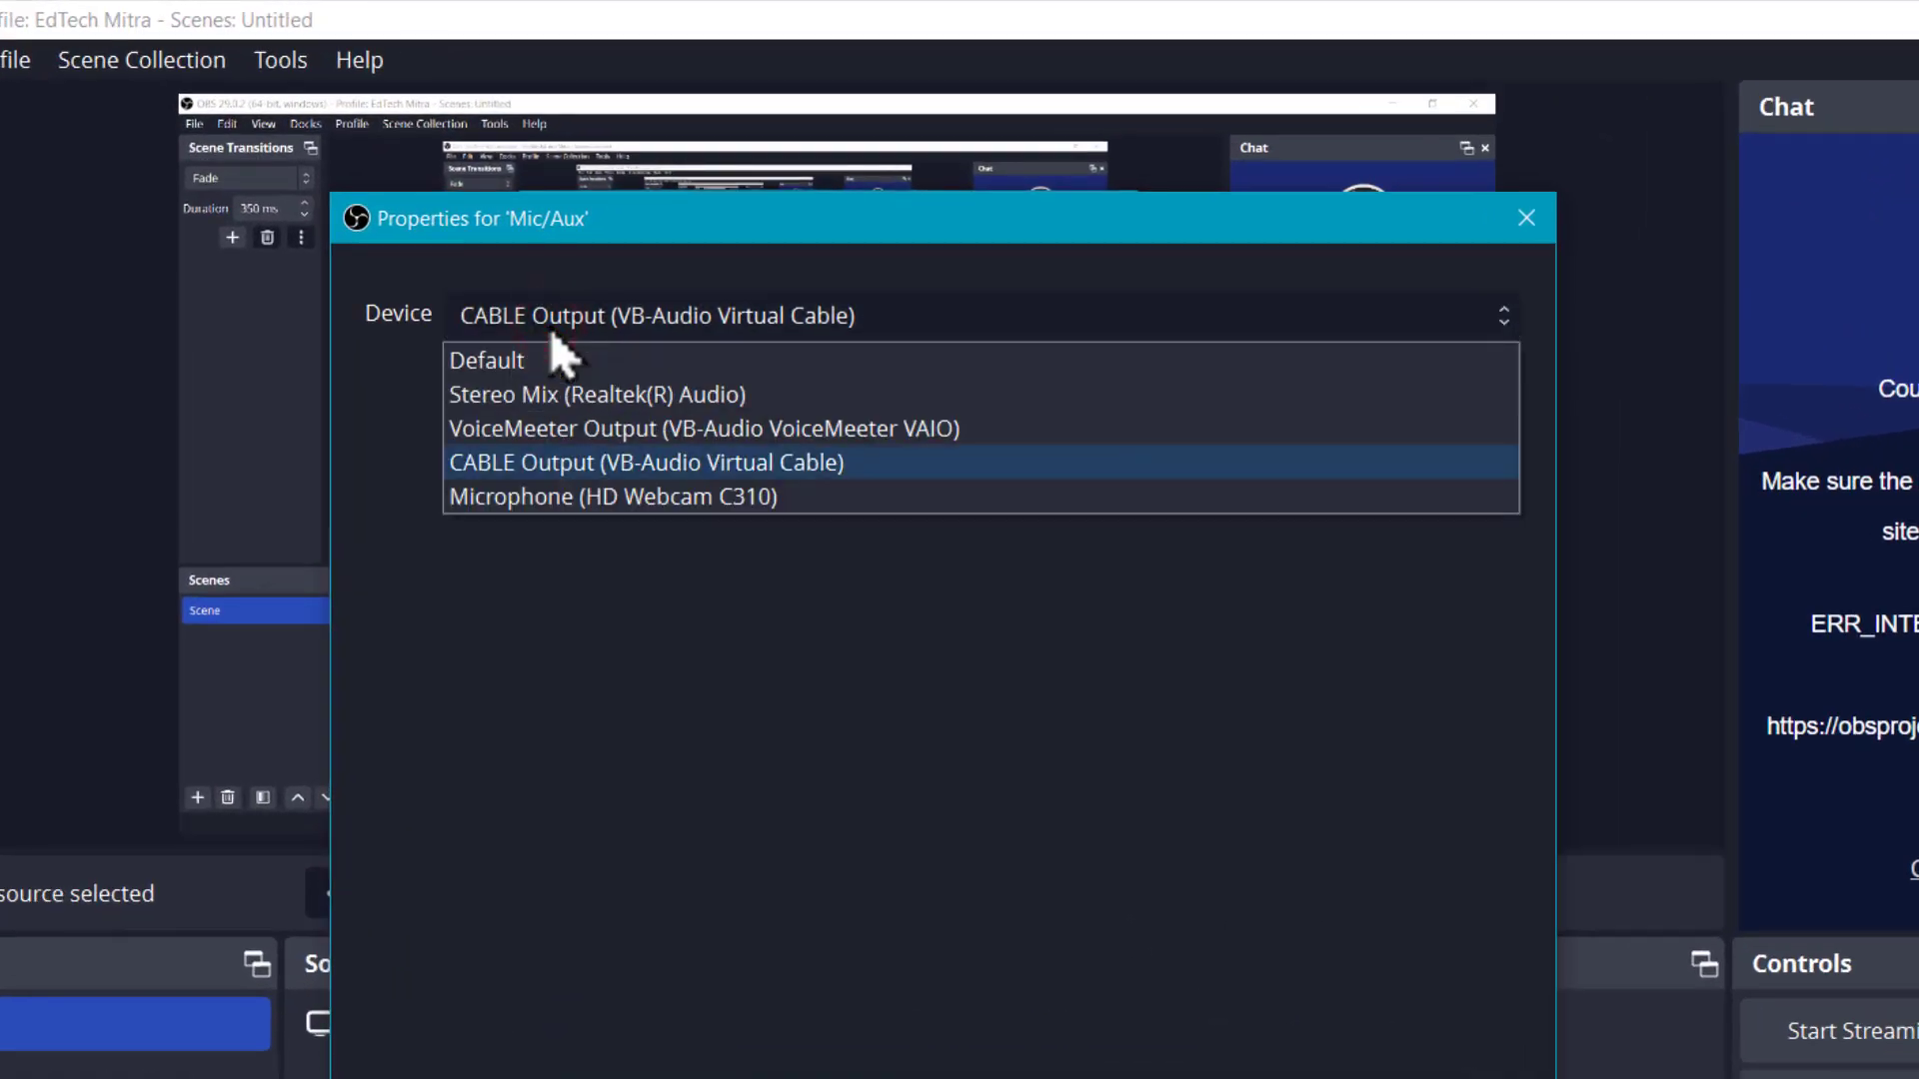
{"action": "left_click", "coordinate": [489, 361]}
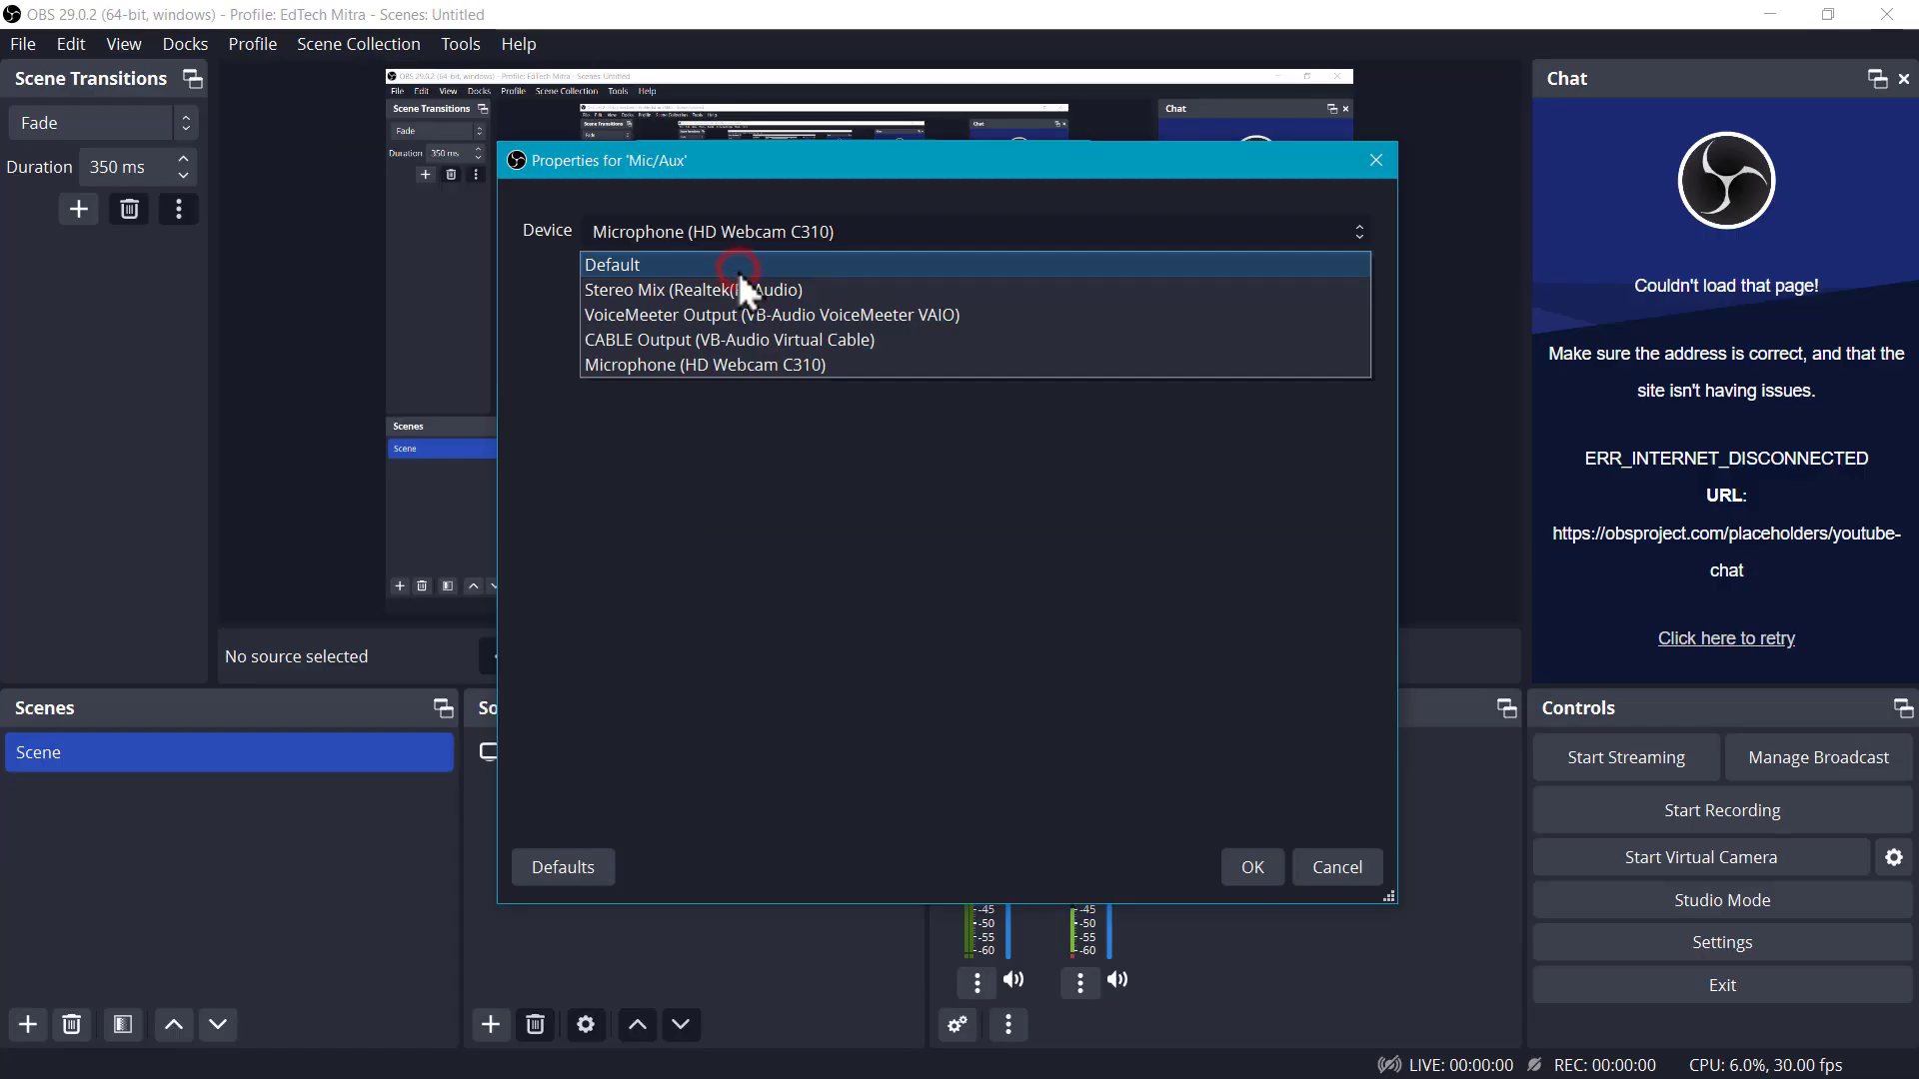
{"action": "left_click", "coordinate": [658, 367]}
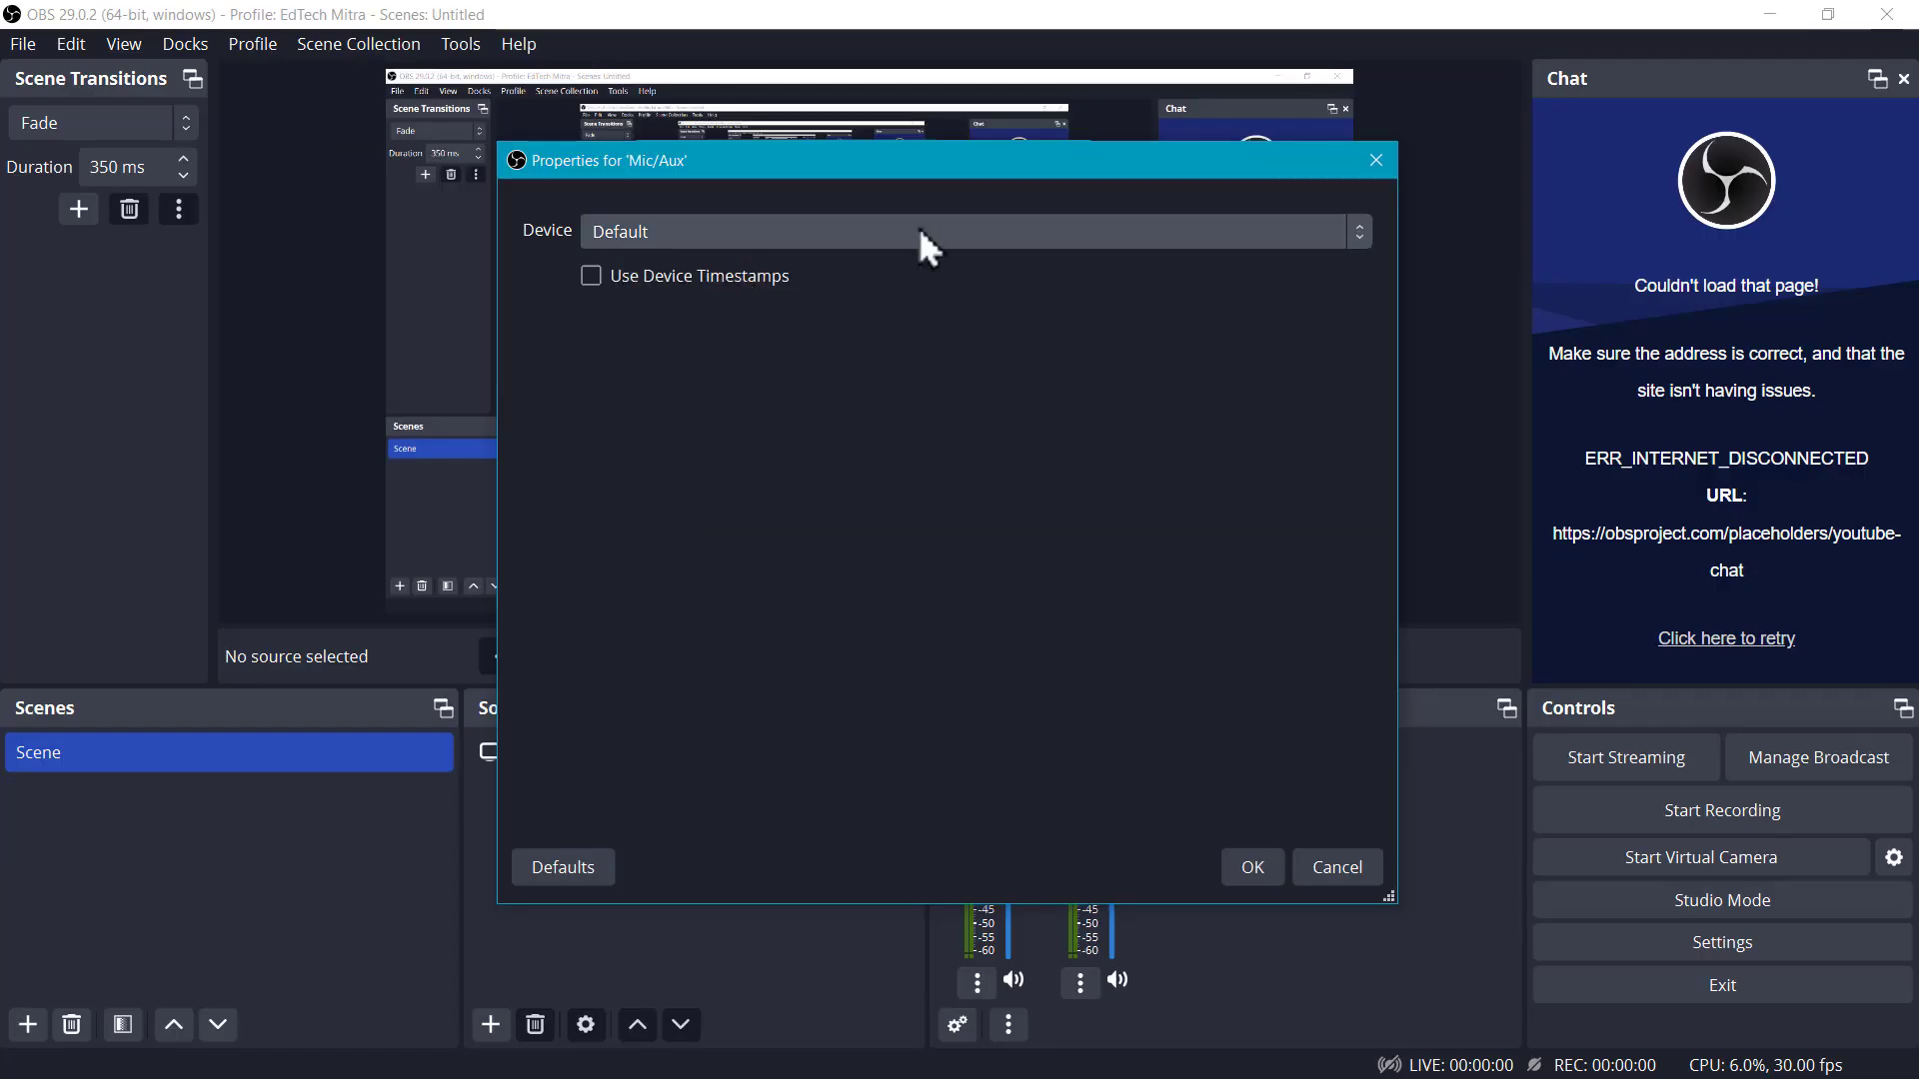
{"action": "left_click", "coordinate": [1365, 1078]}
{"action": "left_click", "coordinate": [1256, 865]}
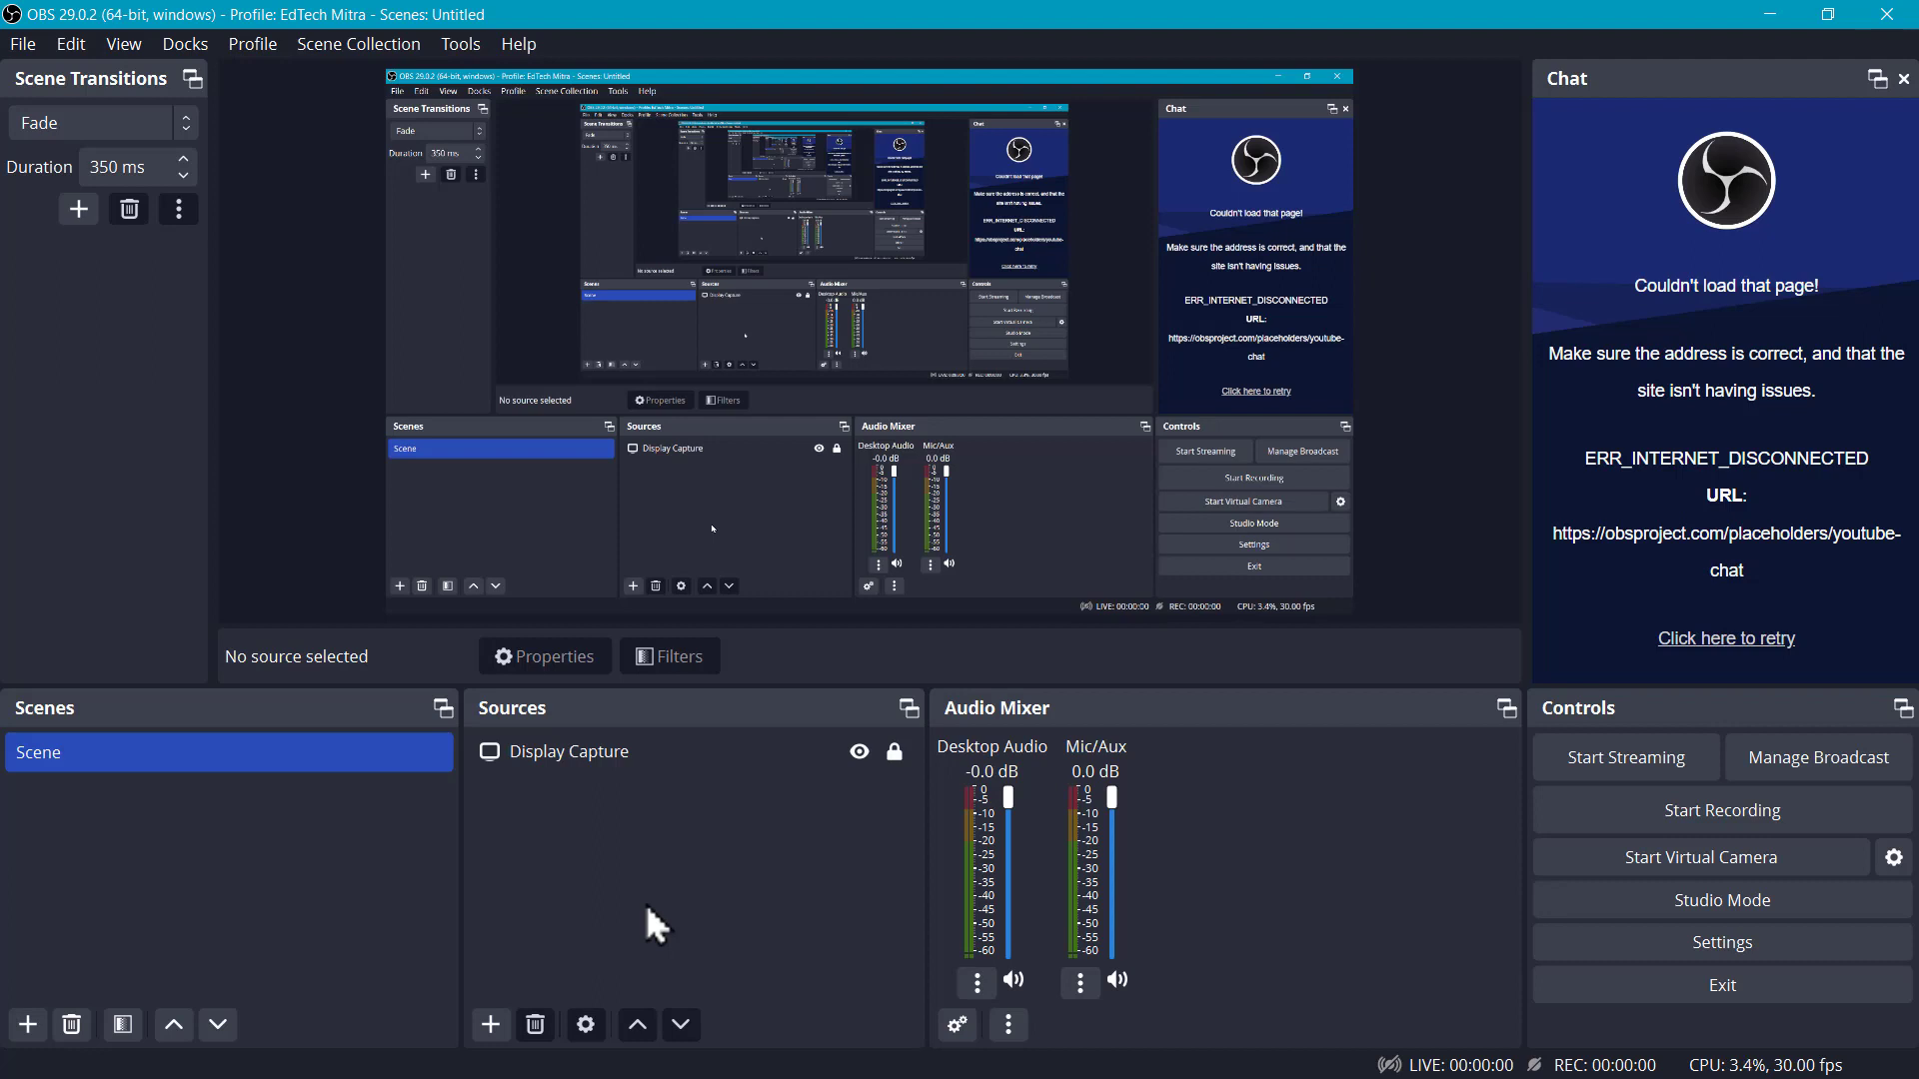
Step: Start recording the display and minimize OBS Studio
{"action": "left_click", "coordinate": [1739, 809]}
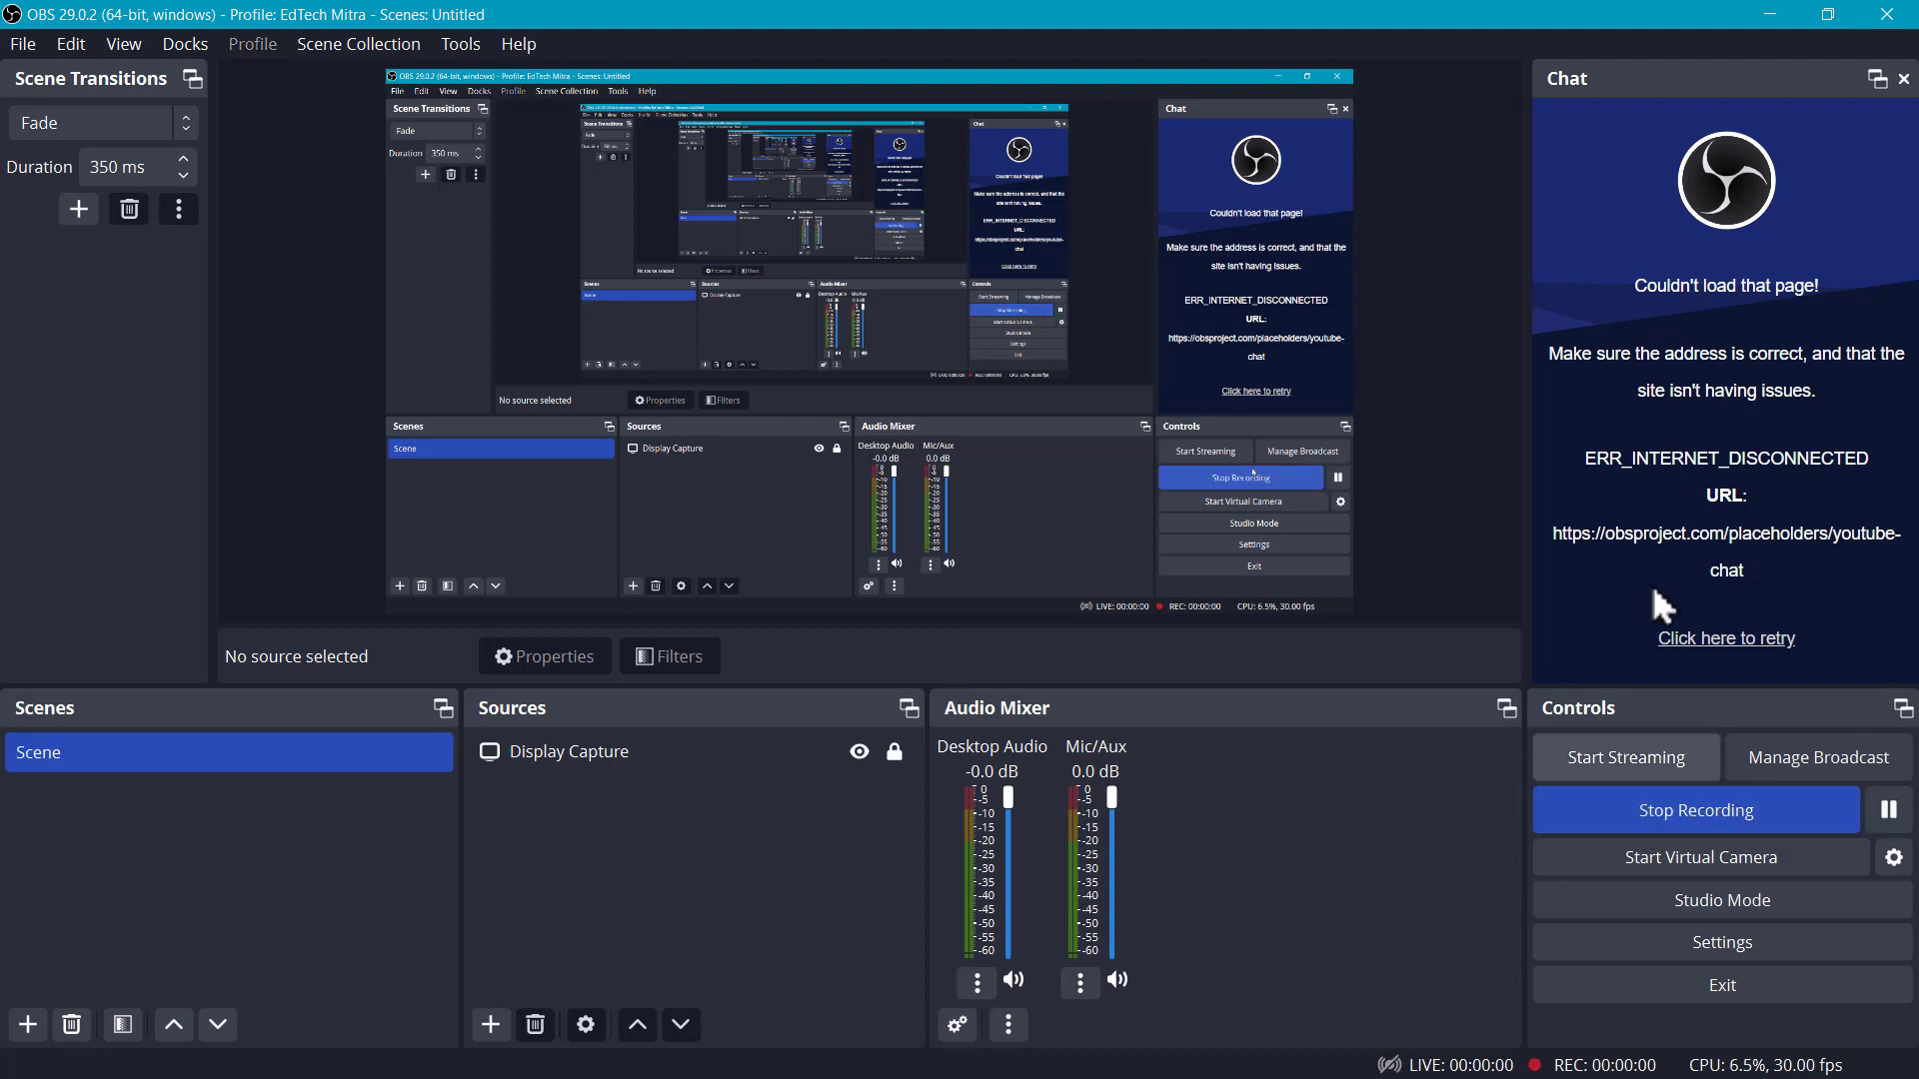
{"action": "left_click", "coordinate": [1776, 15]}
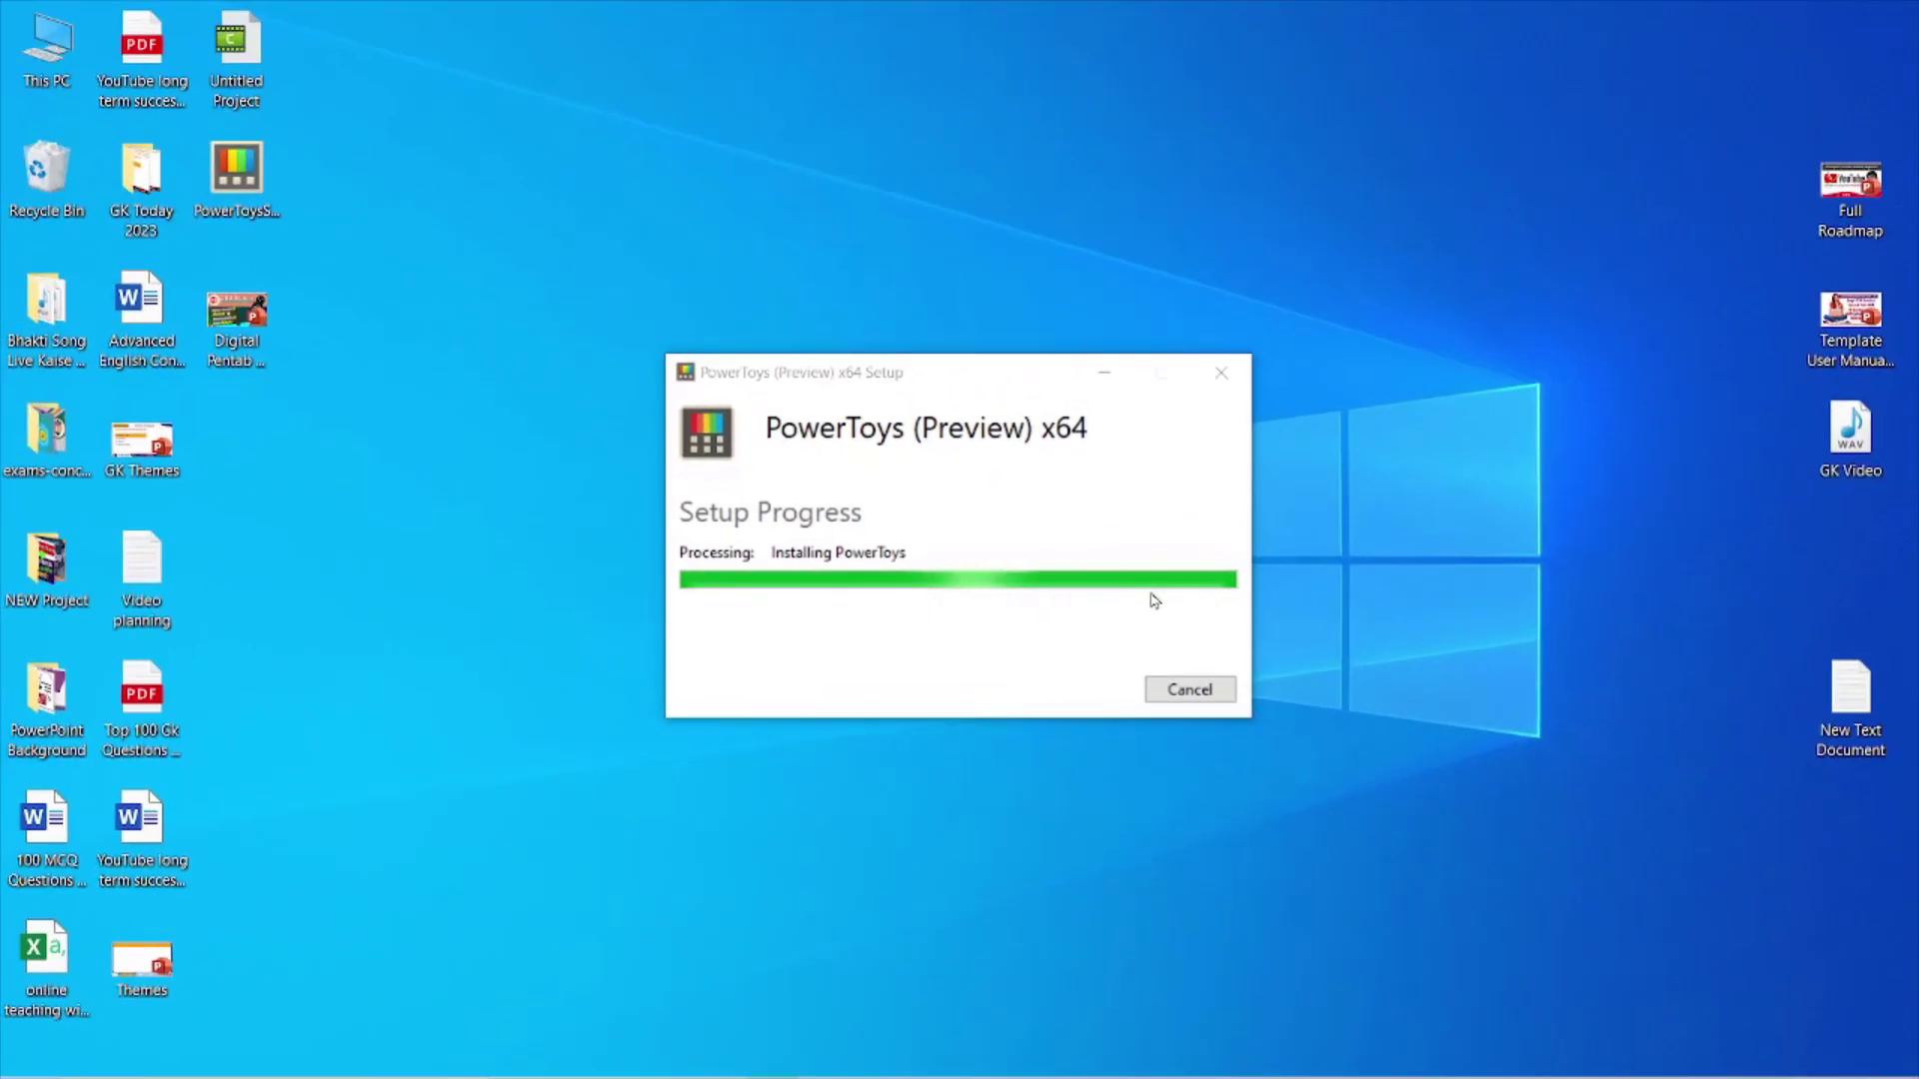
Step: Close the PowerToys (Preview) x64 setup and open PowerToys from the desktop
{"action": "left_click", "coordinate": [1190, 689]}
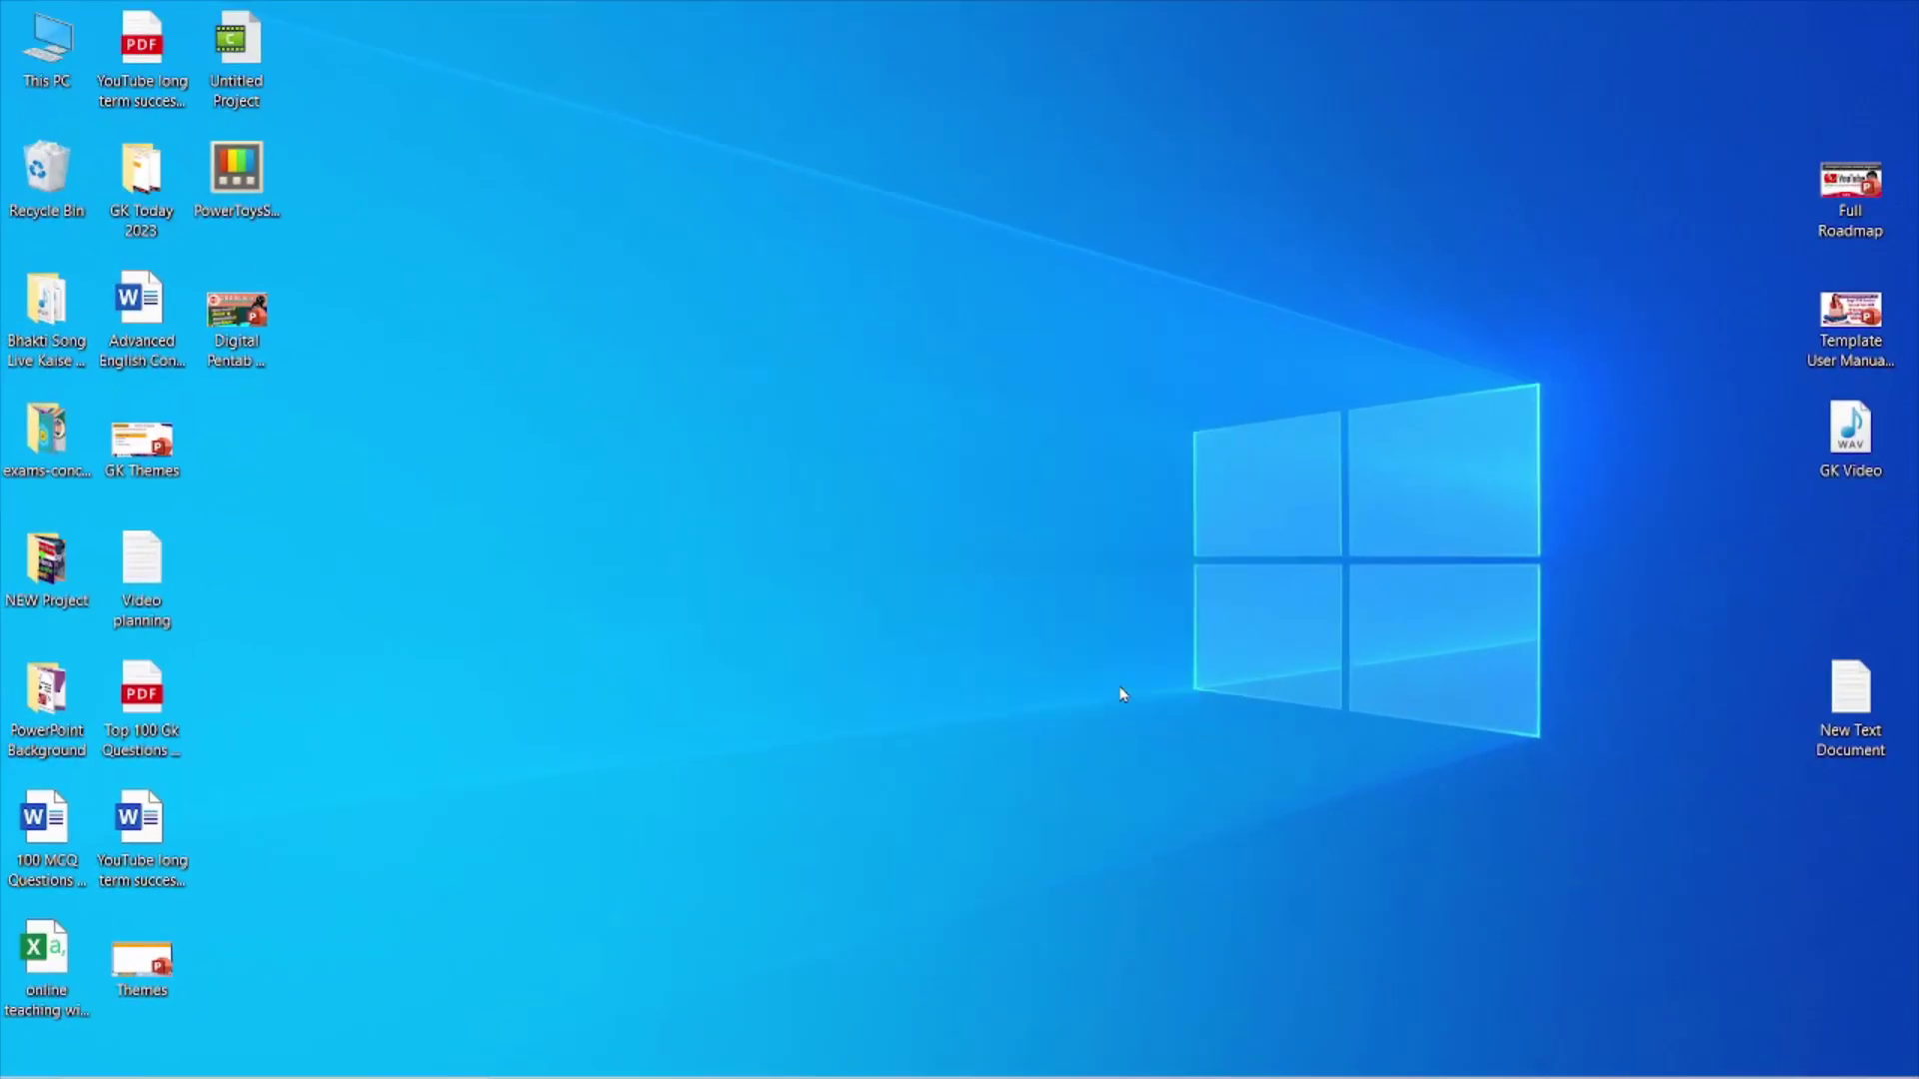
{"action": "double_click", "coordinate": [268, 190]}
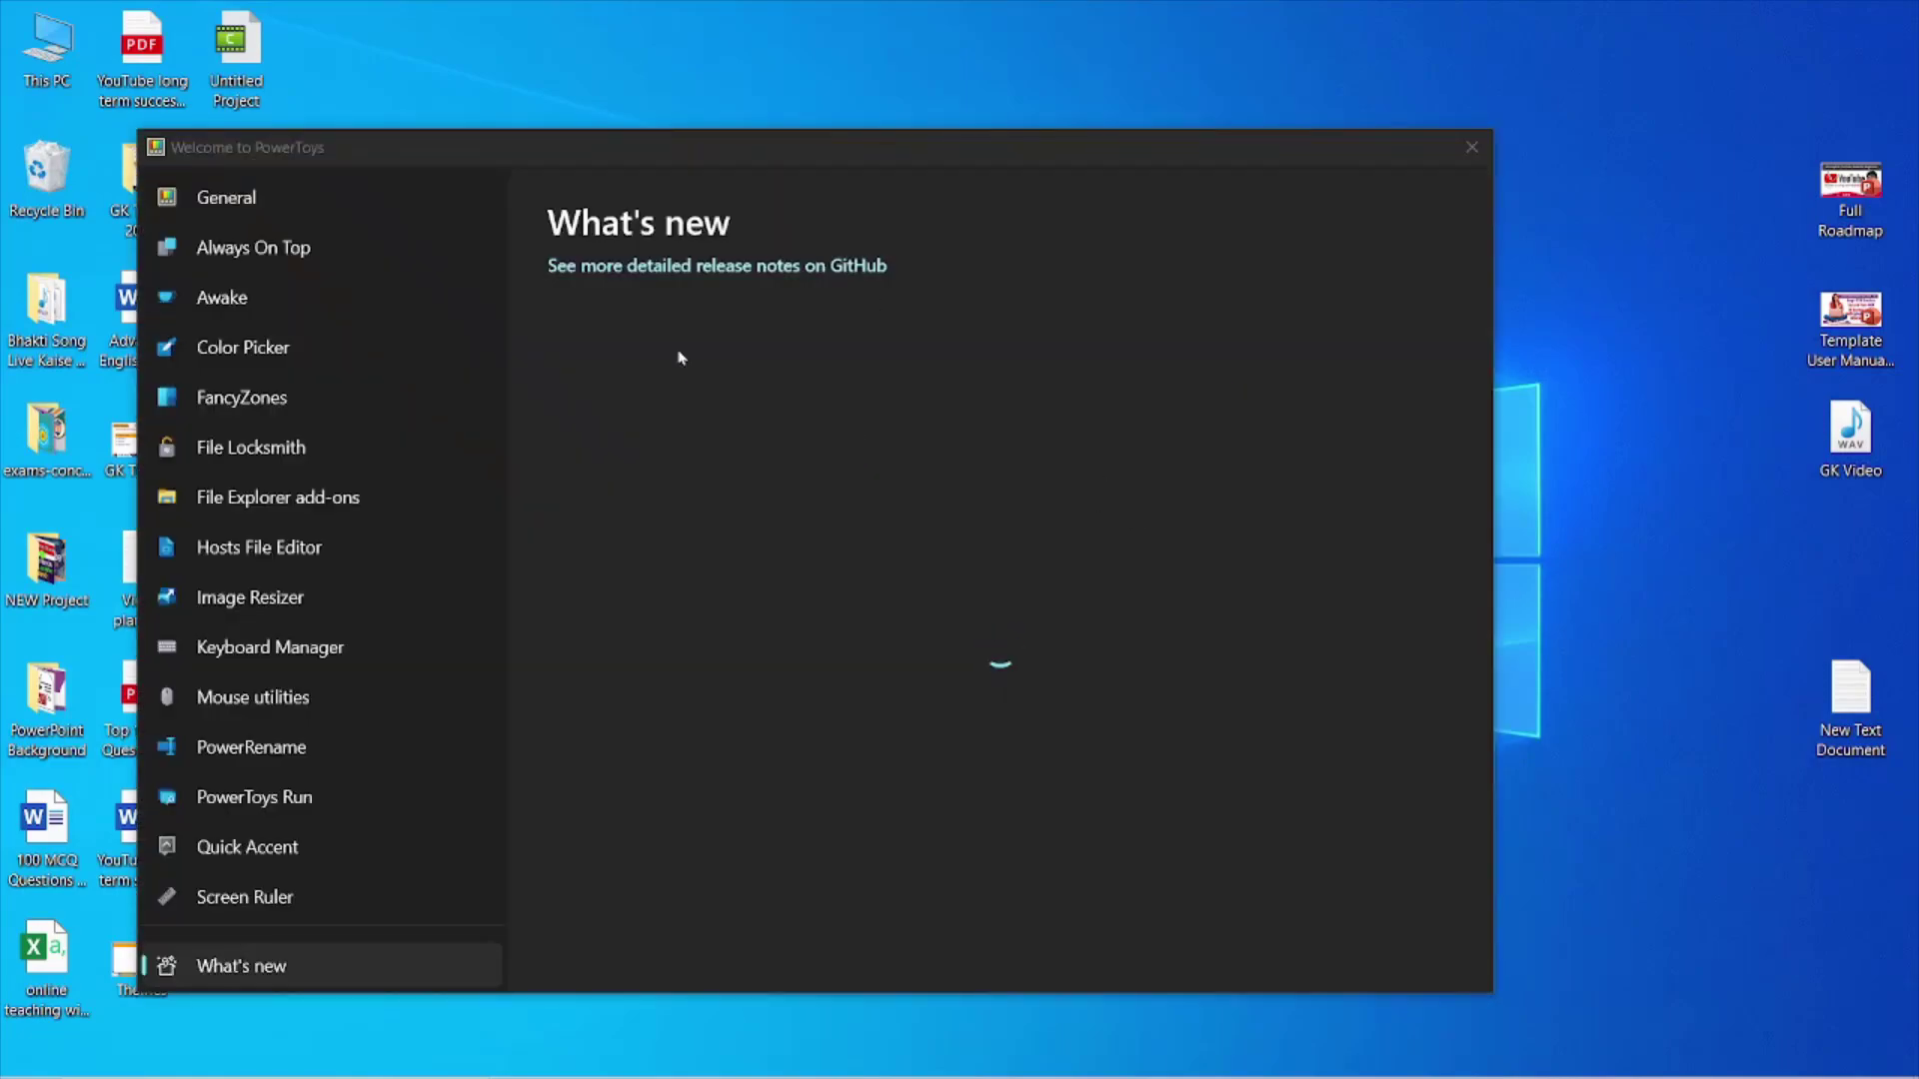
Step: Browse the PowerToys release notes and the General page of the welcome window
{"action": "scroll", "coordinate": [921, 528], "scroll_direction": "down", "scroll_amount": 5}
{"action": "scroll", "coordinate": [932, 540], "scroll_direction": "down", "scroll_amount": 5}
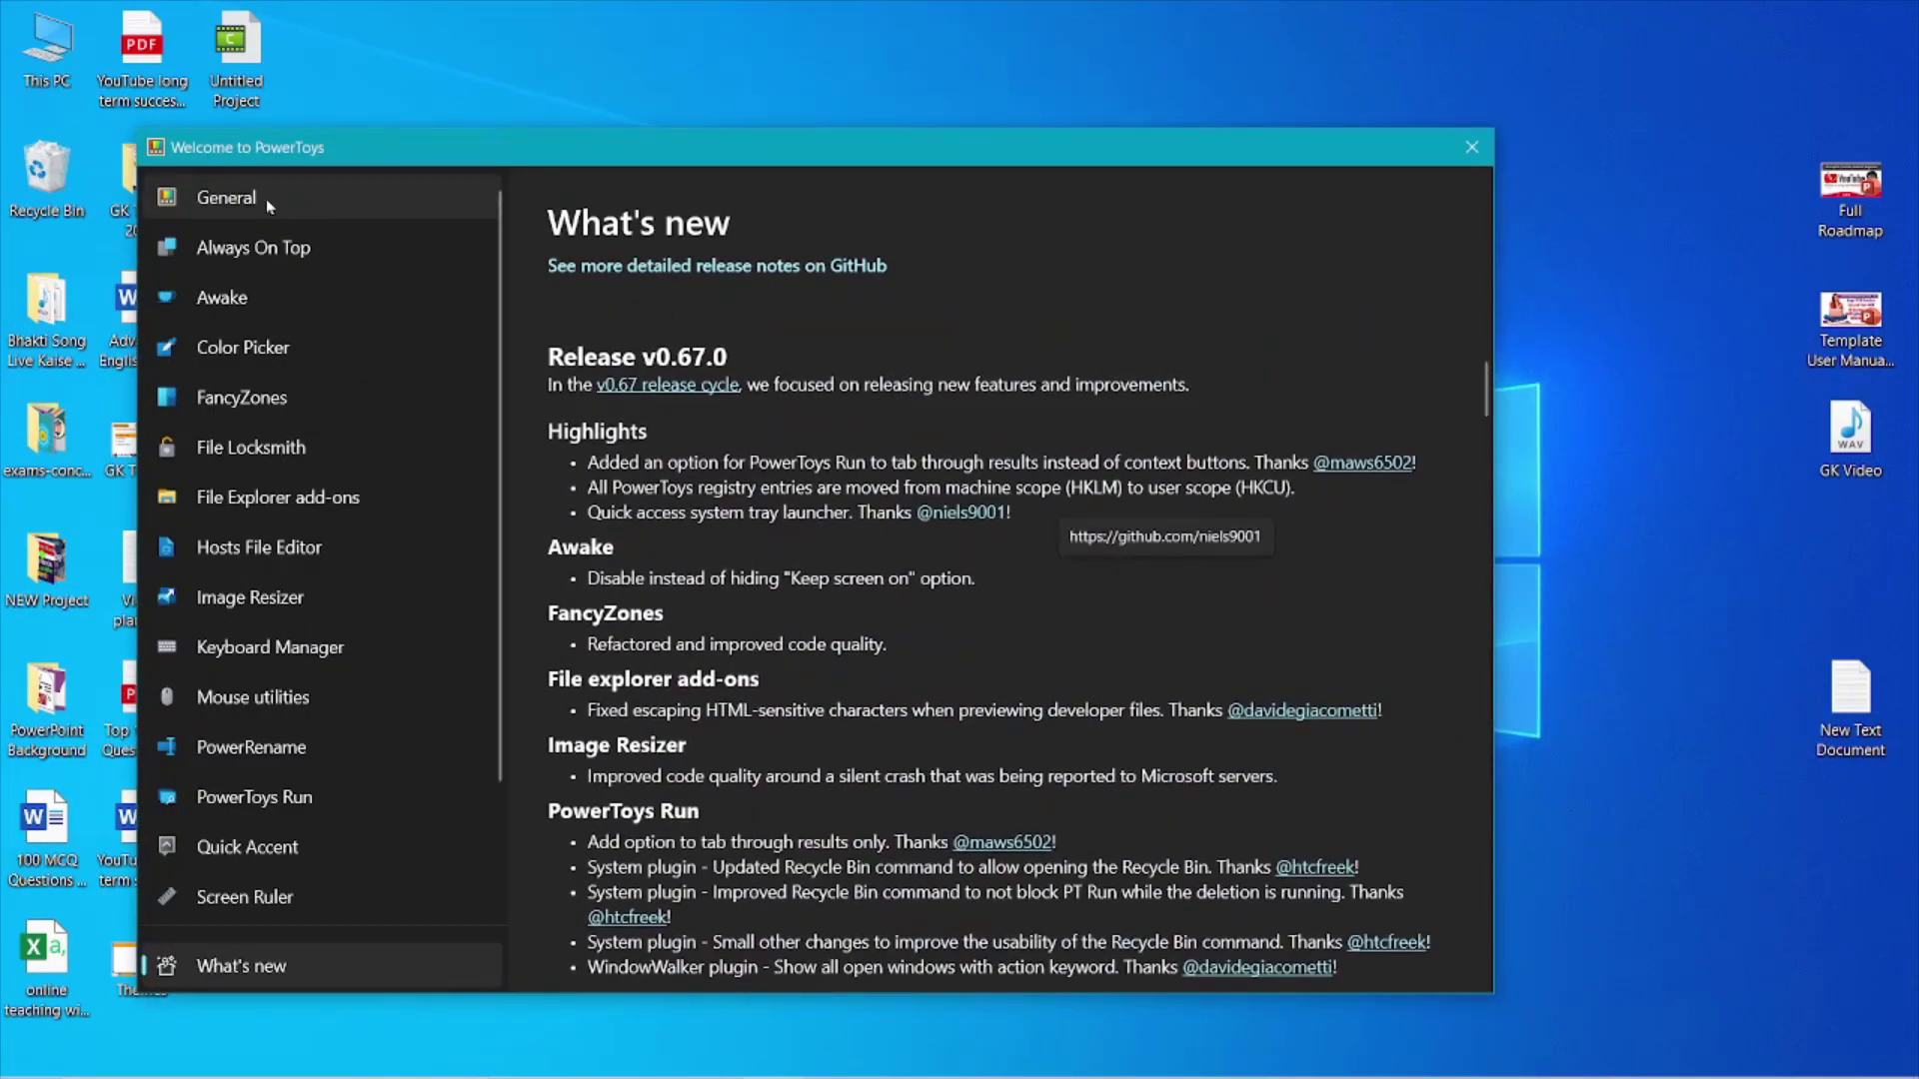
{"action": "left_click", "coordinate": [257, 198]}
{"action": "scroll", "coordinate": [266, 400], "scroll_direction": "down", "scroll_amount": 3}
{"action": "left_click", "coordinate": [266, 546]}
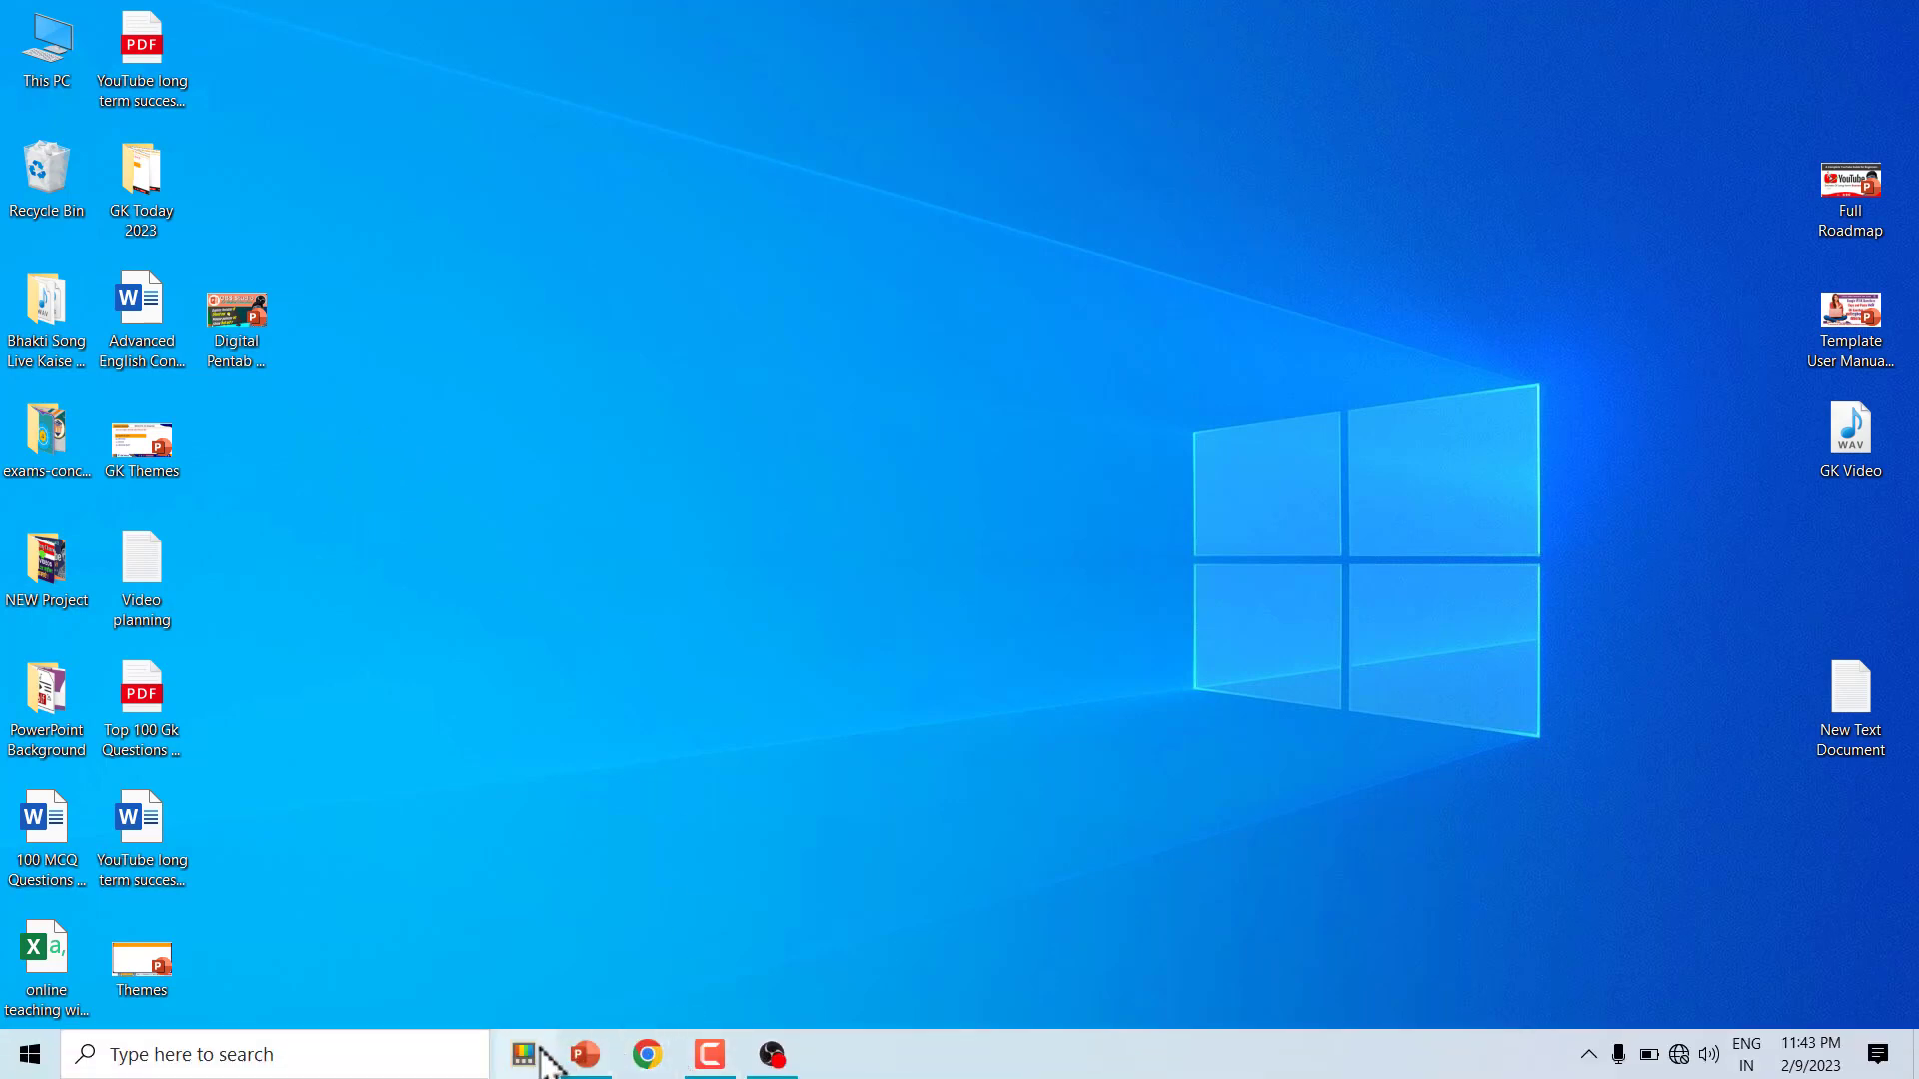
Step: Open PowerToys Settings and show the Mouse utilities page
{"action": "left_click", "coordinate": [523, 1054]}
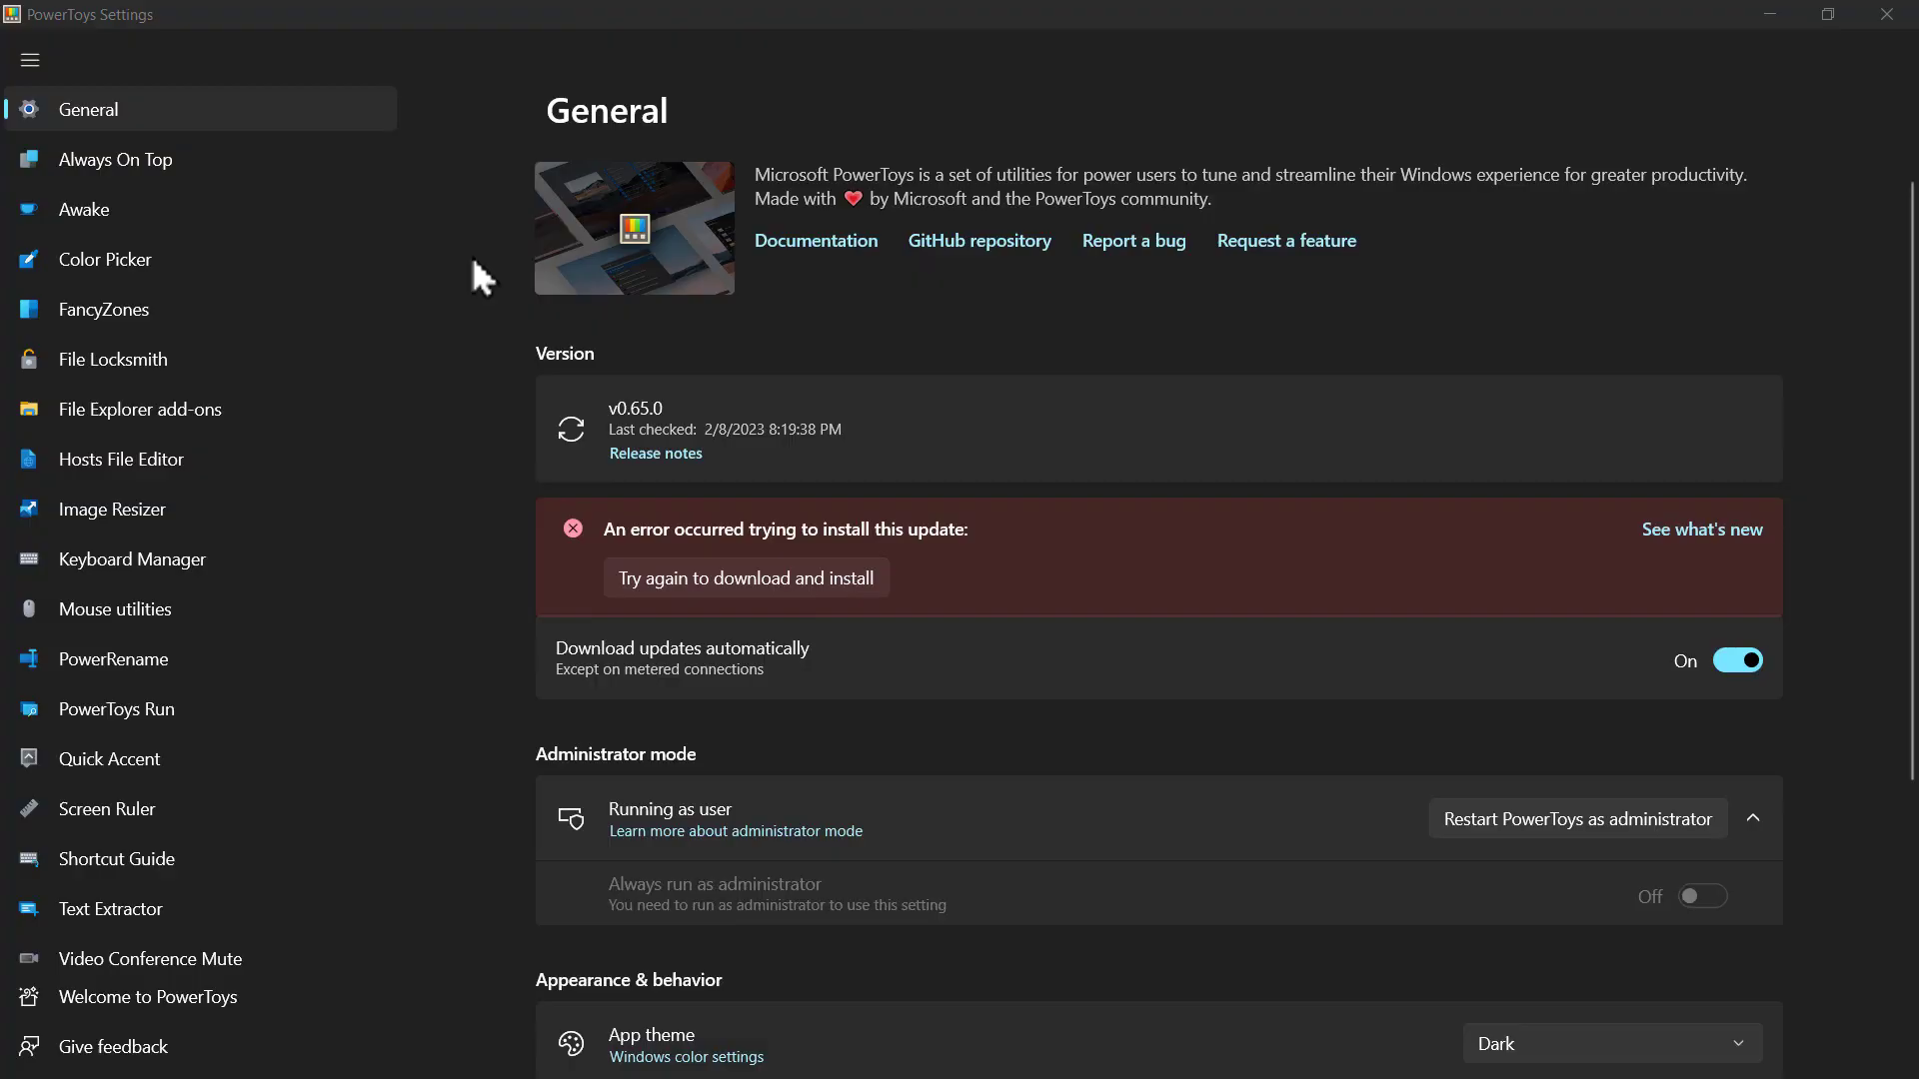
{"action": "scroll", "coordinate": [130, 140], "scroll_direction": "down", "scroll_amount": 1}
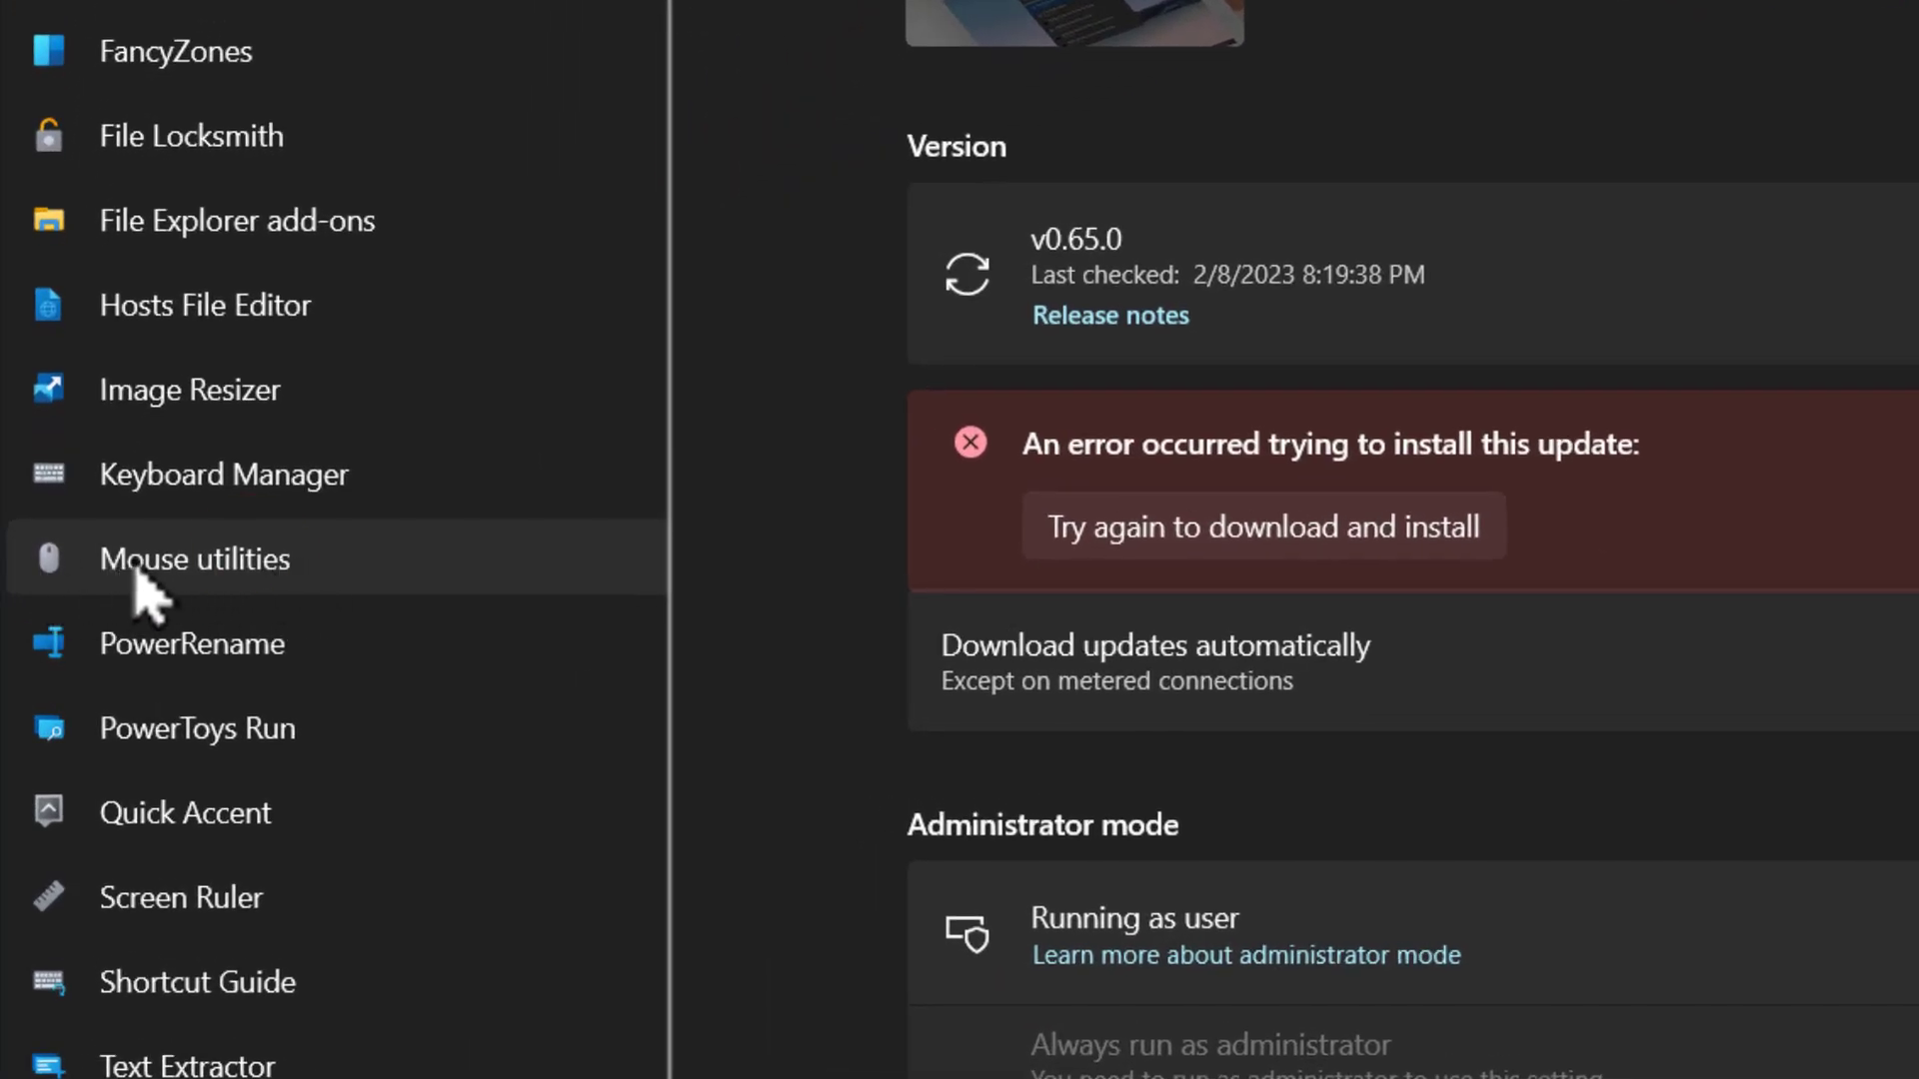
{"action": "left_click", "coordinate": [254, 562]}
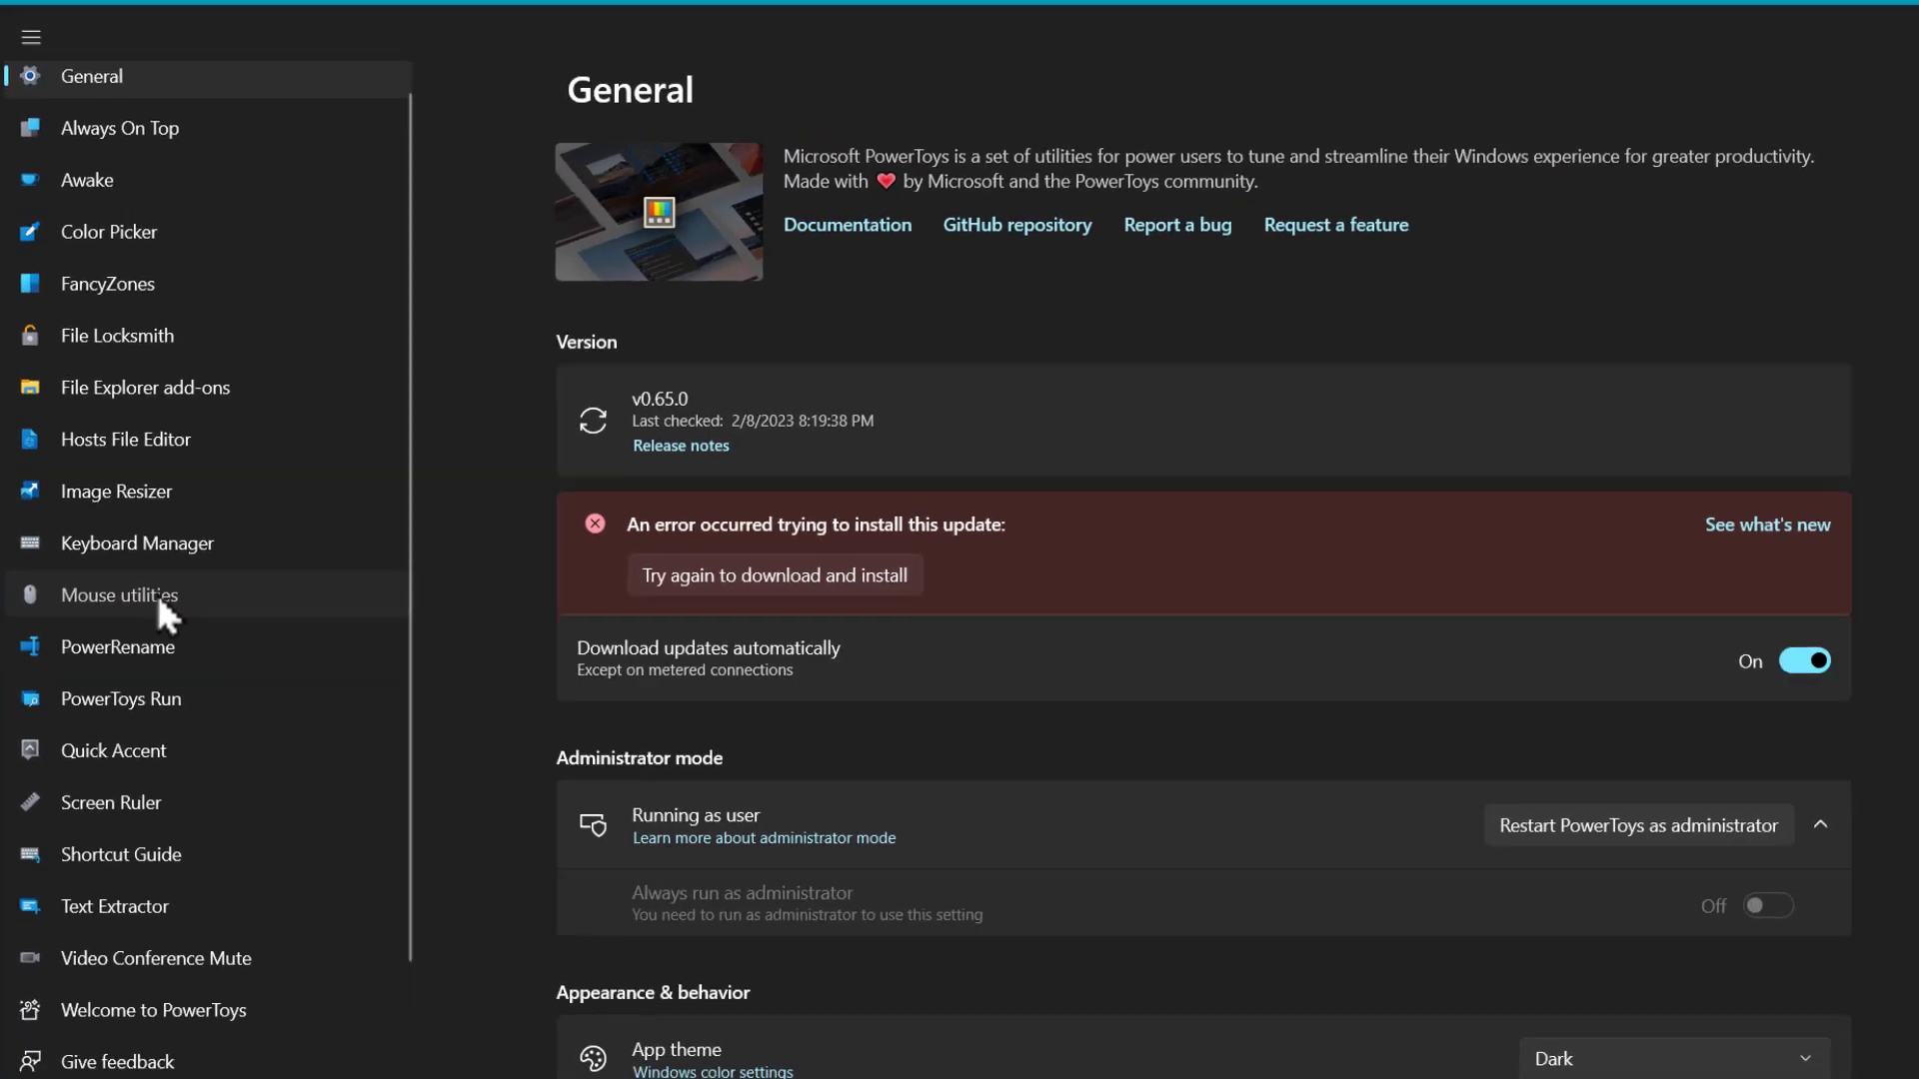
{"action": "left_click", "coordinate": [112, 595]}
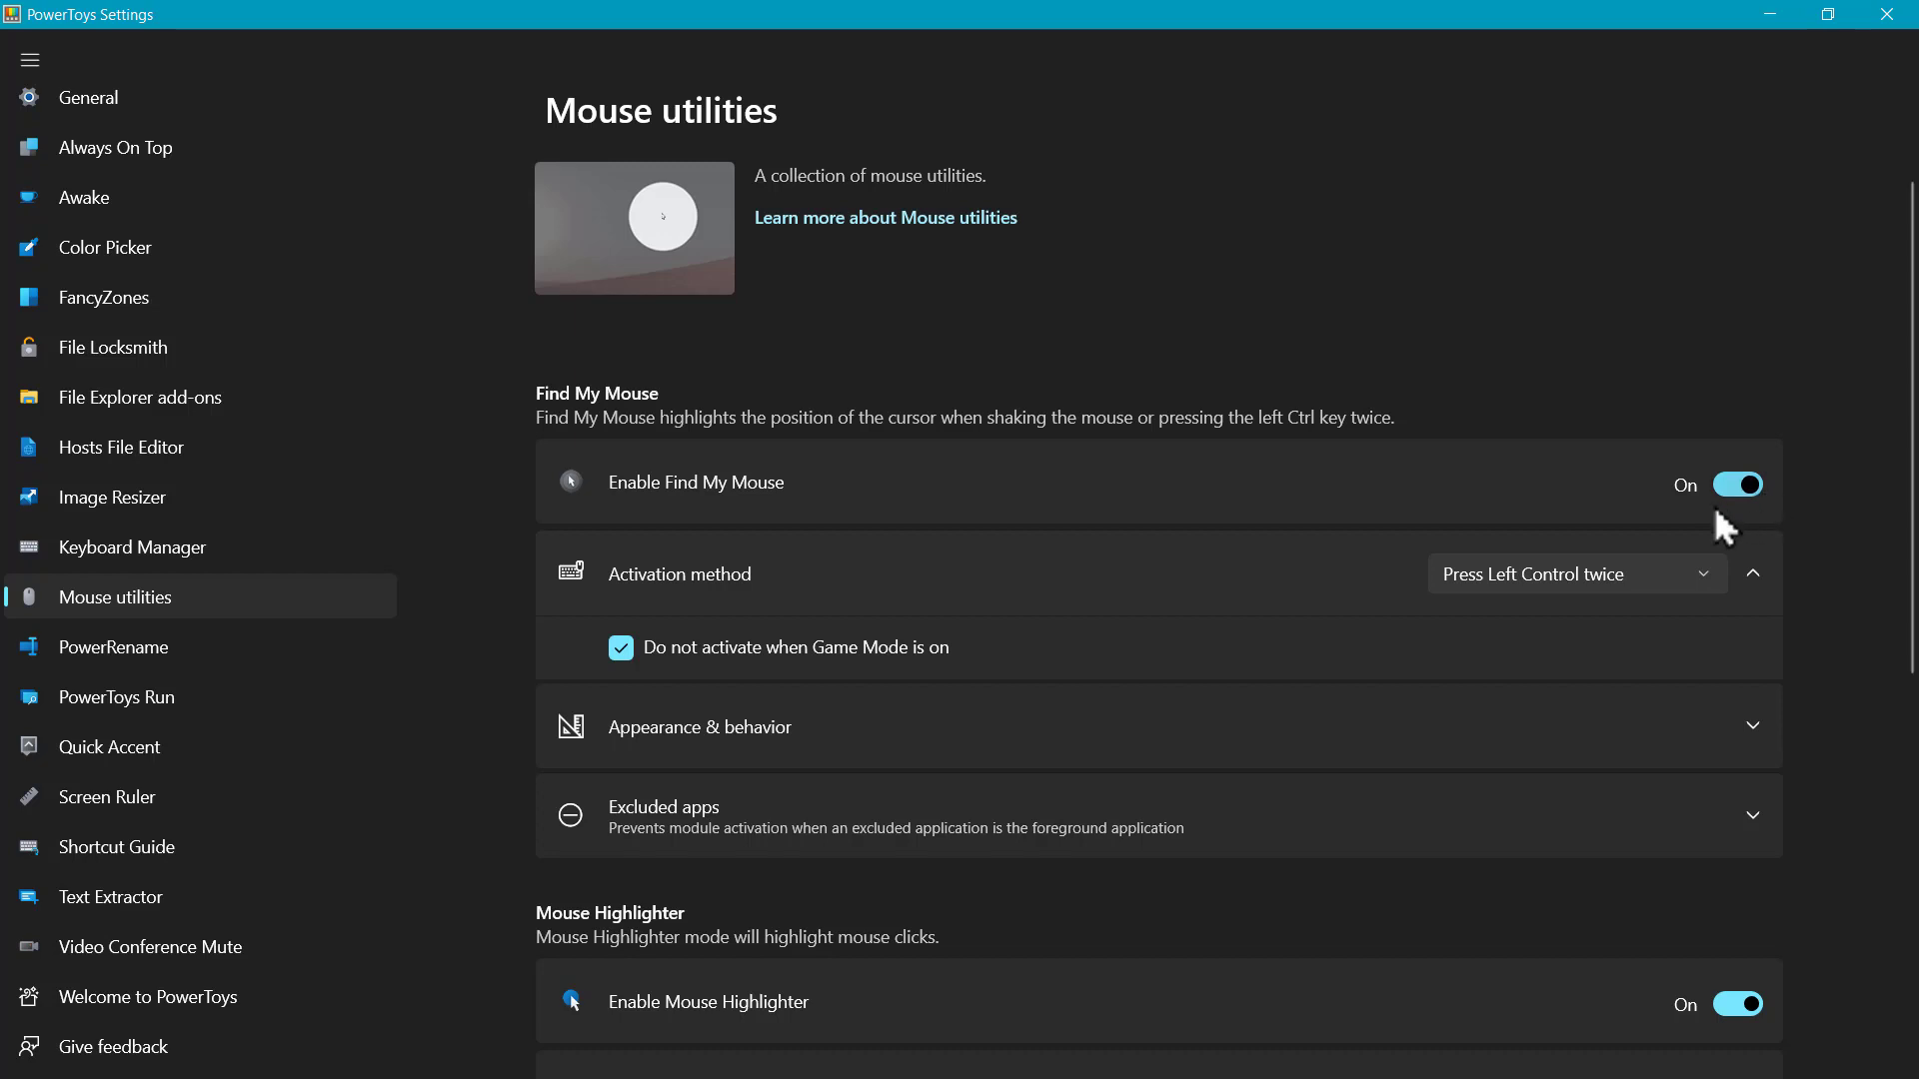
Step: Try Shake mouse as the Find My Mouse activation method and return it to Press Left Control twice
{"action": "scroll", "coordinate": [1300, 530], "scroll_direction": "down", "scroll_amount": 2}
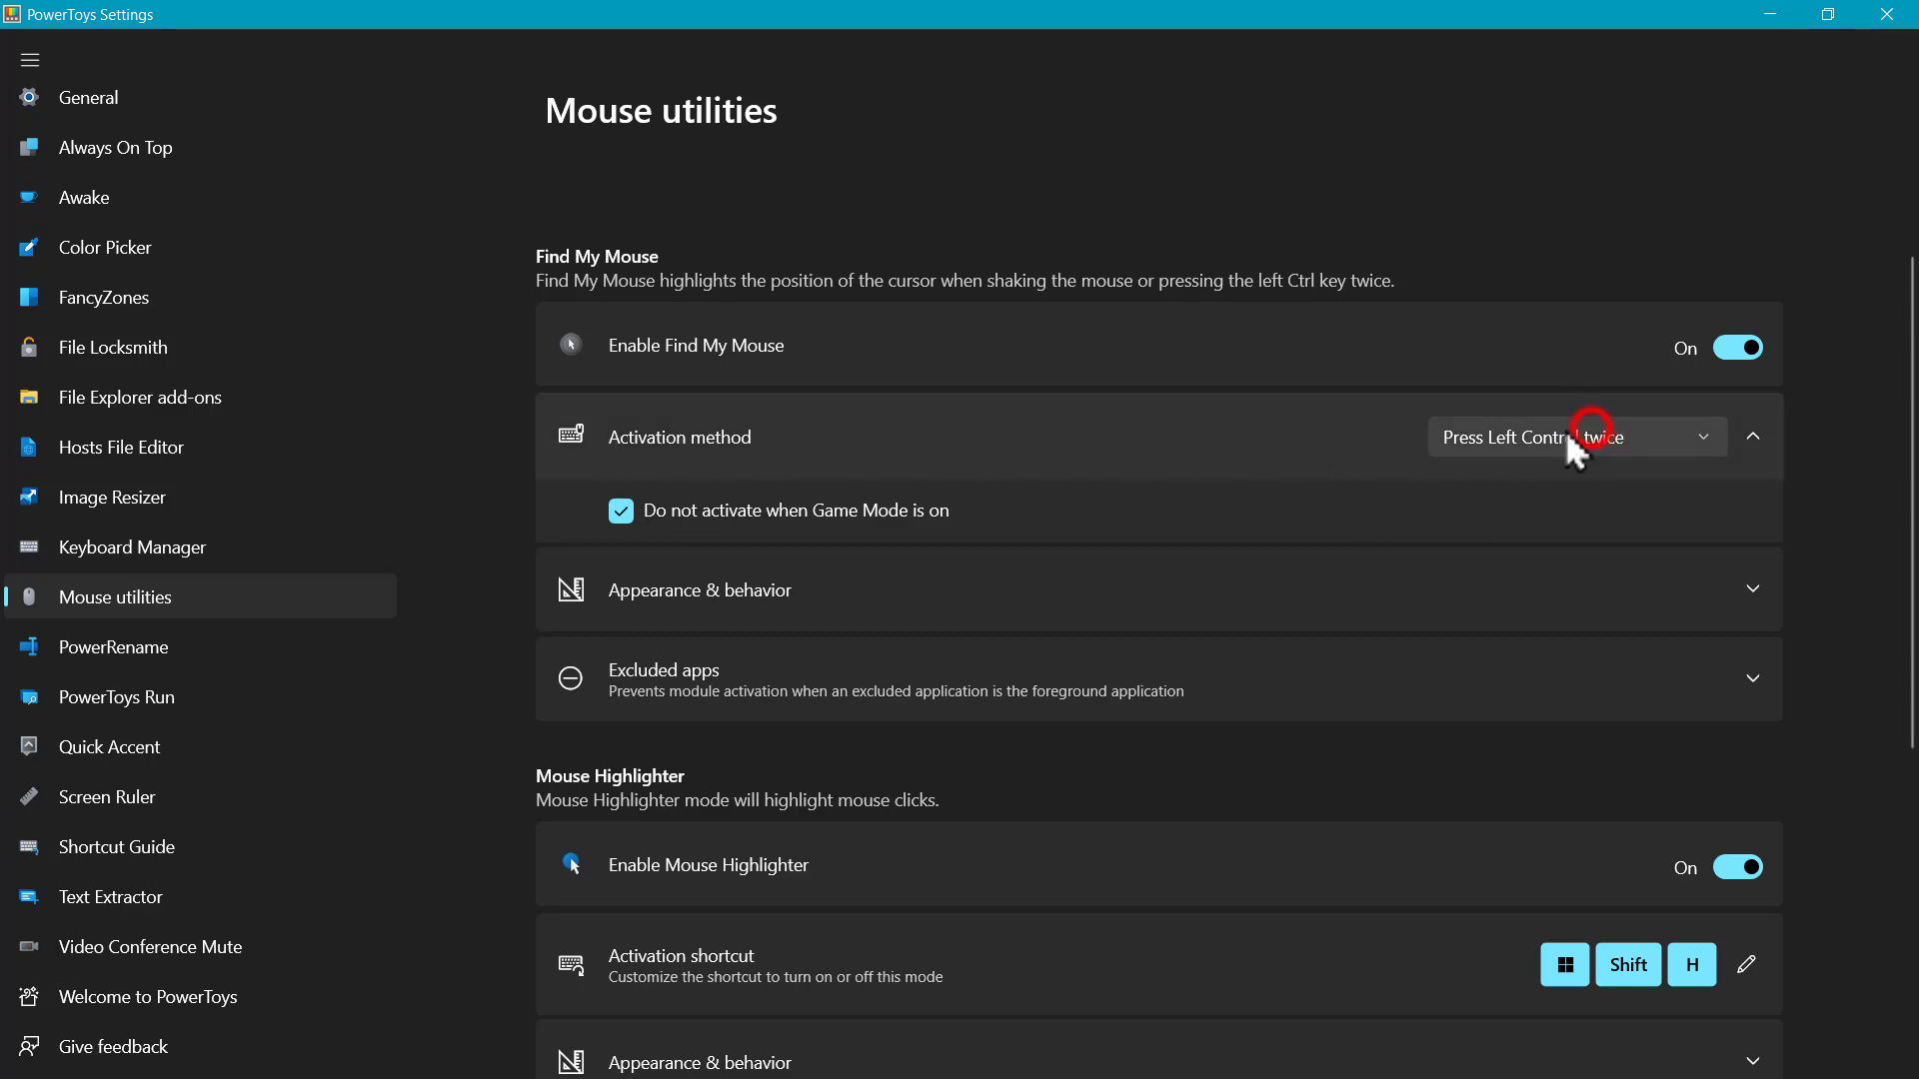
{"action": "left_click", "coordinate": [1591, 436]}
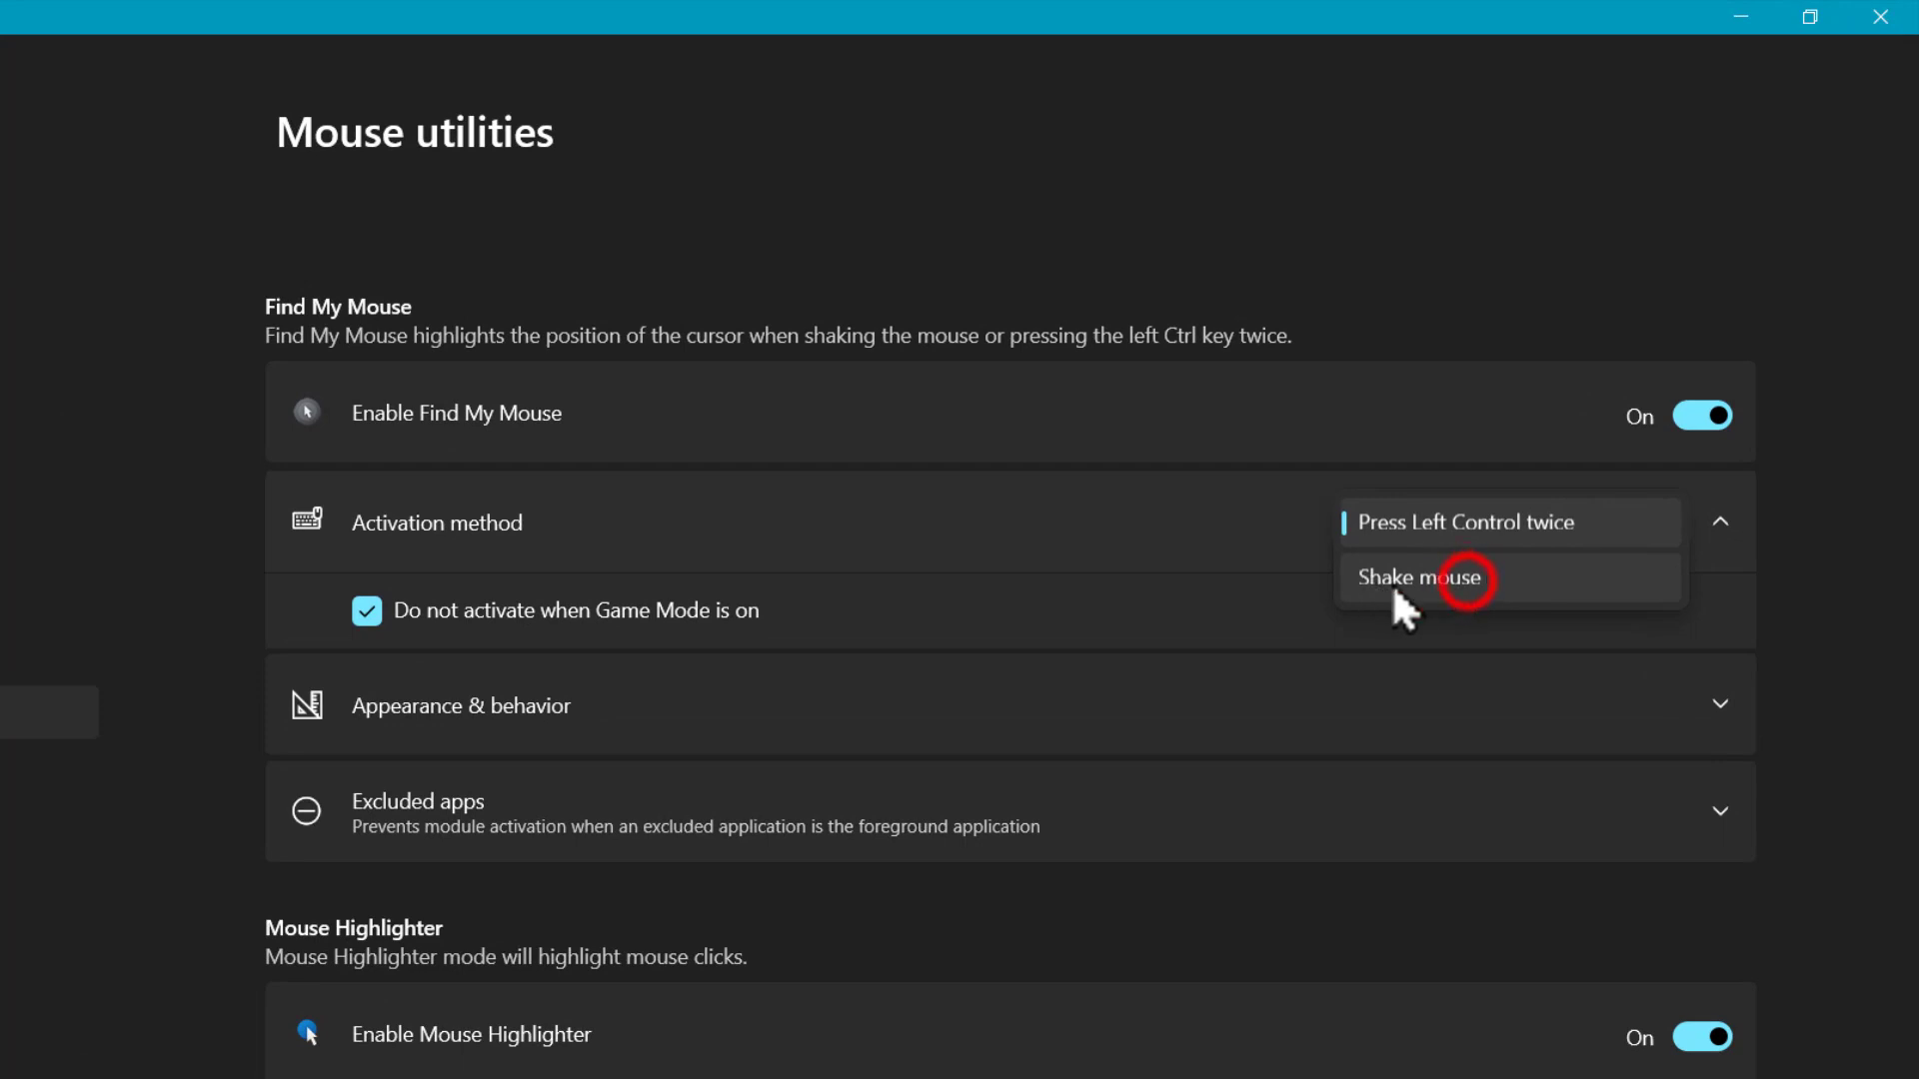
{"action": "left_click", "coordinate": [1467, 579]}
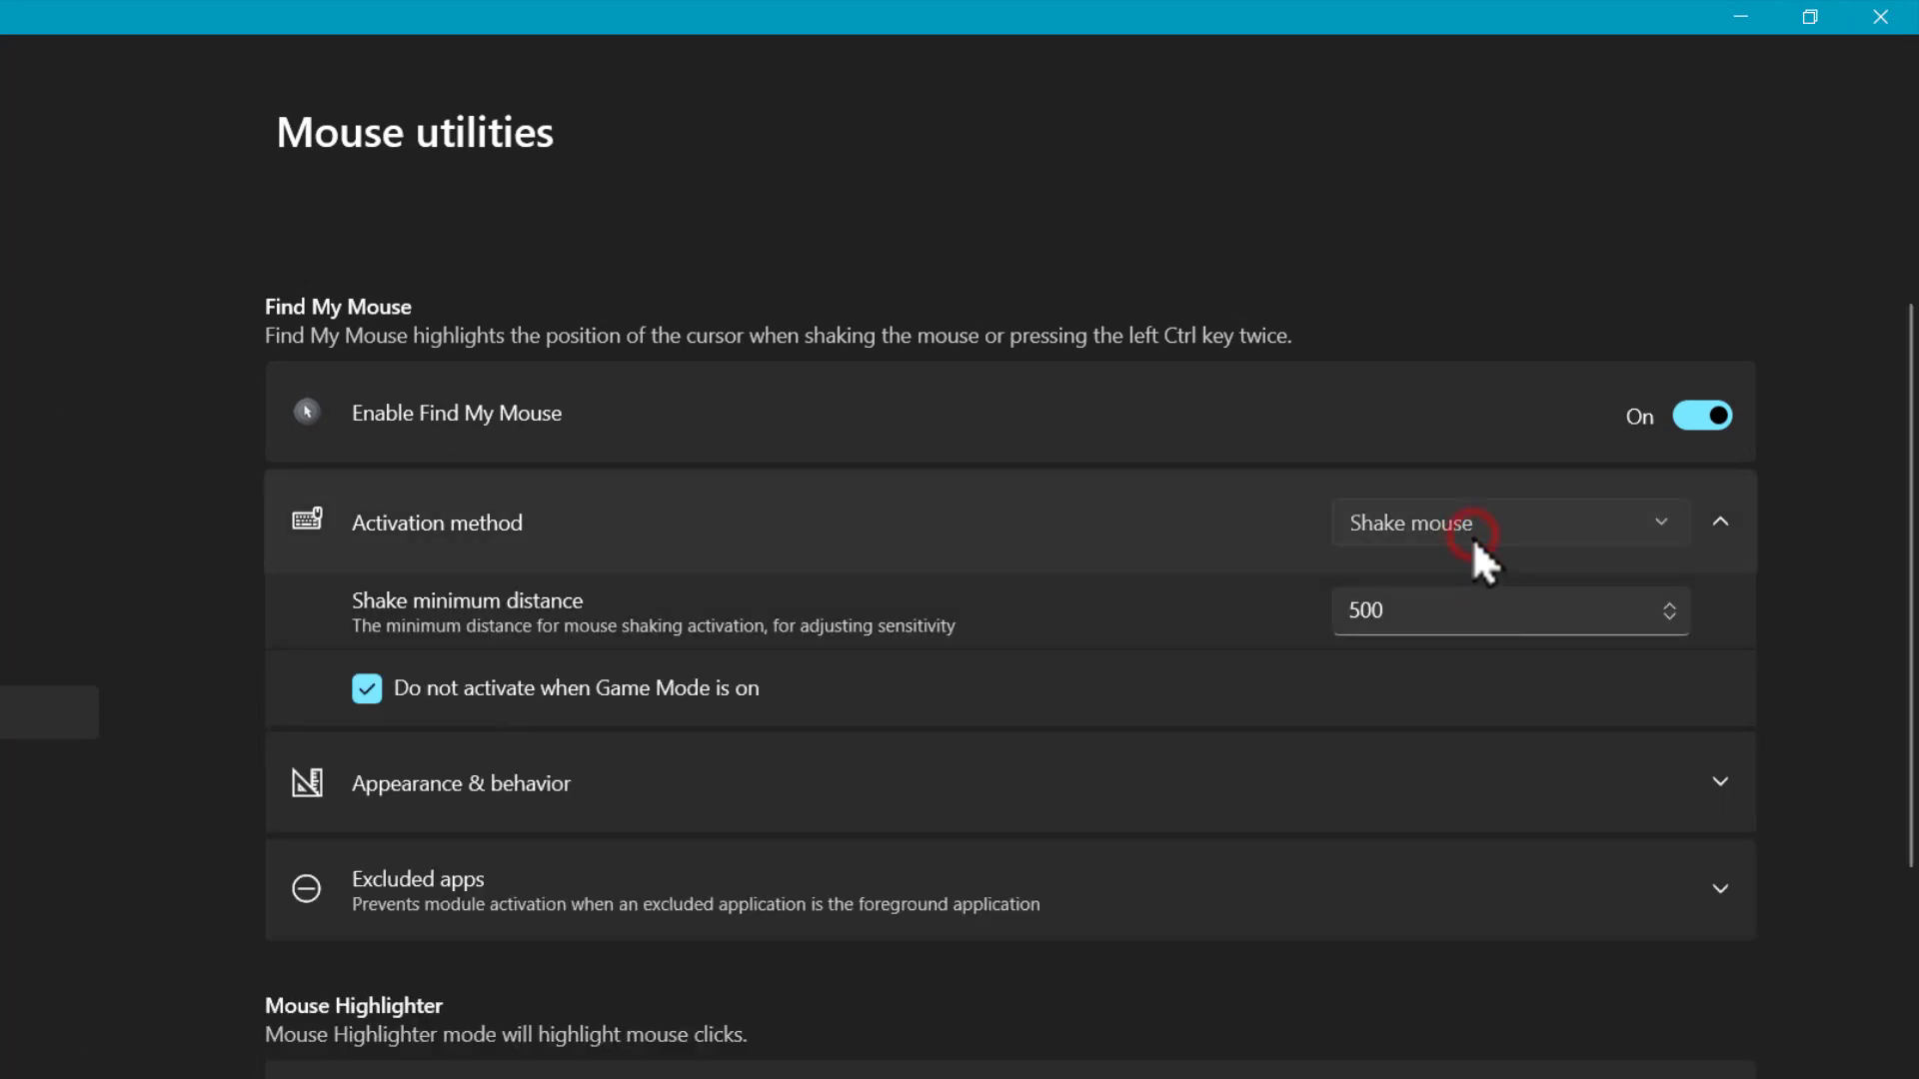
{"action": "left_click", "coordinate": [1471, 537]}
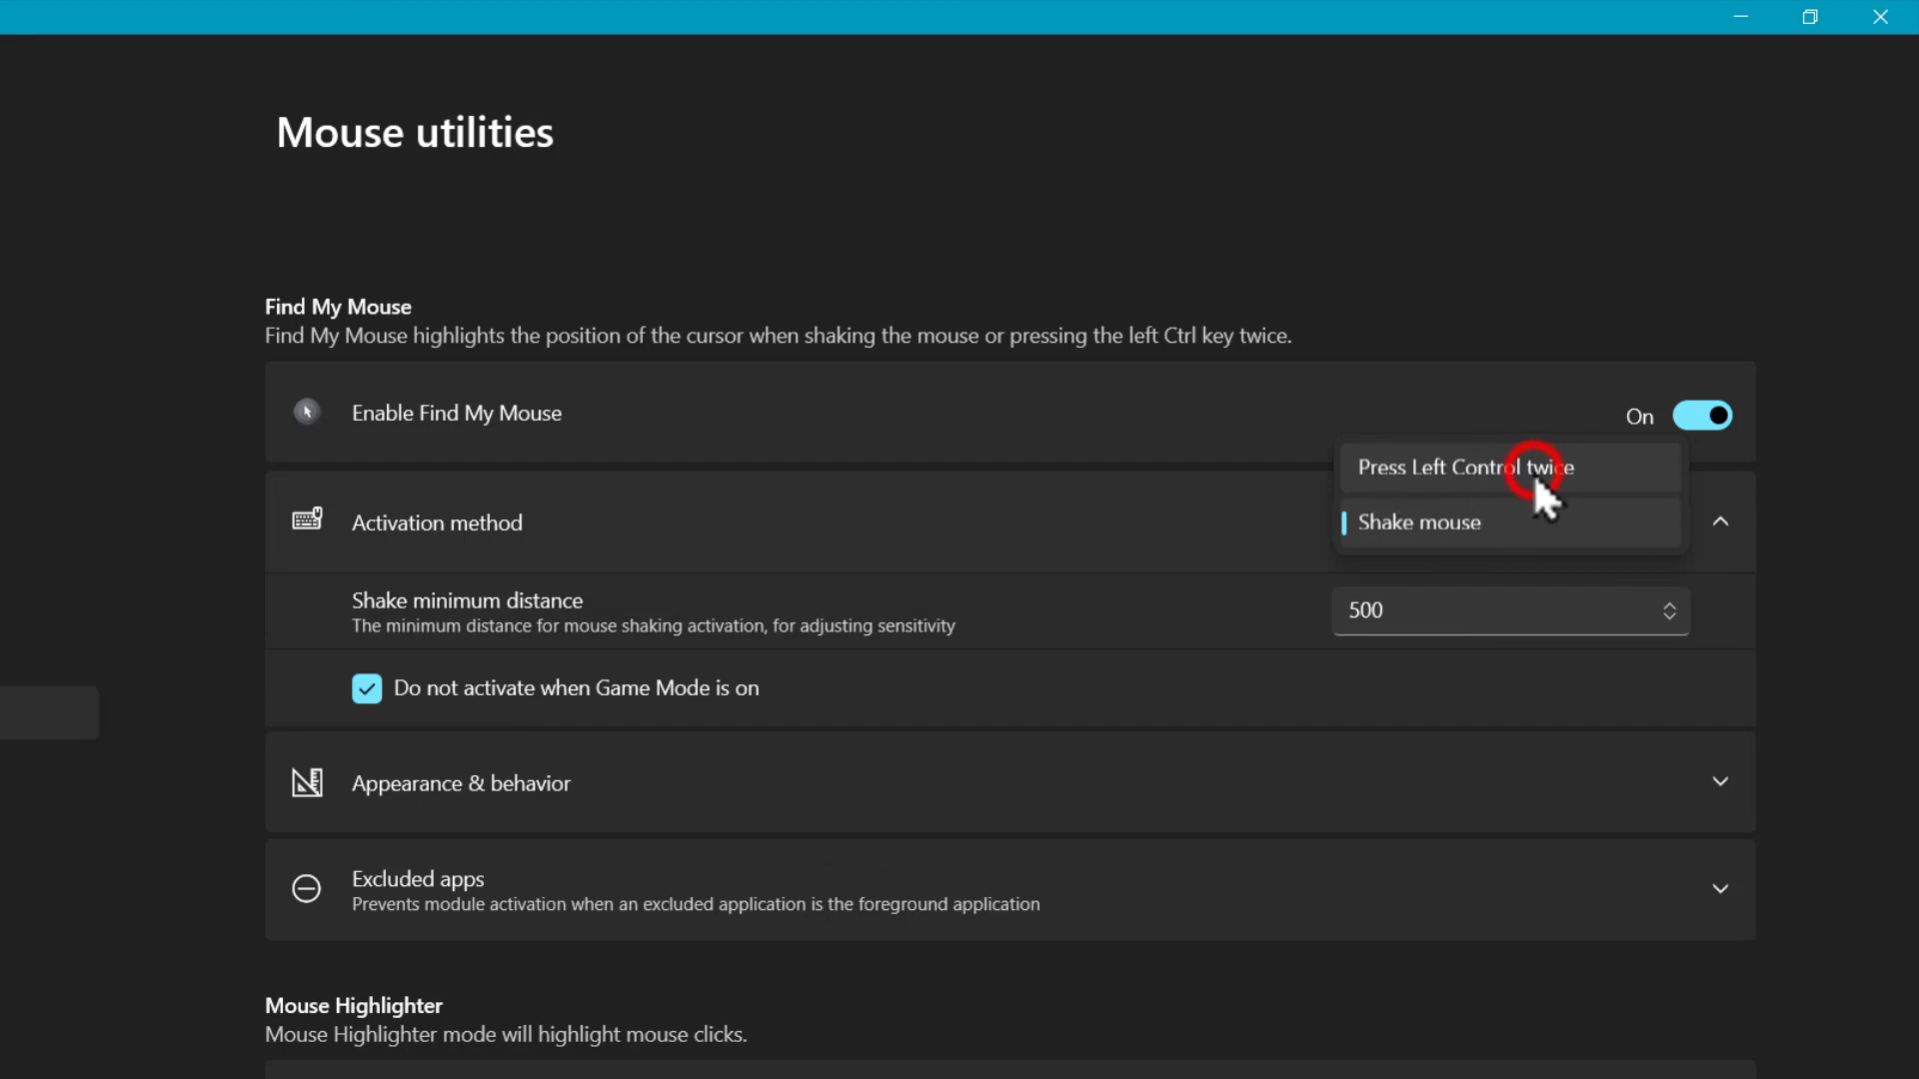
{"action": "left_click", "coordinate": [1532, 470]}
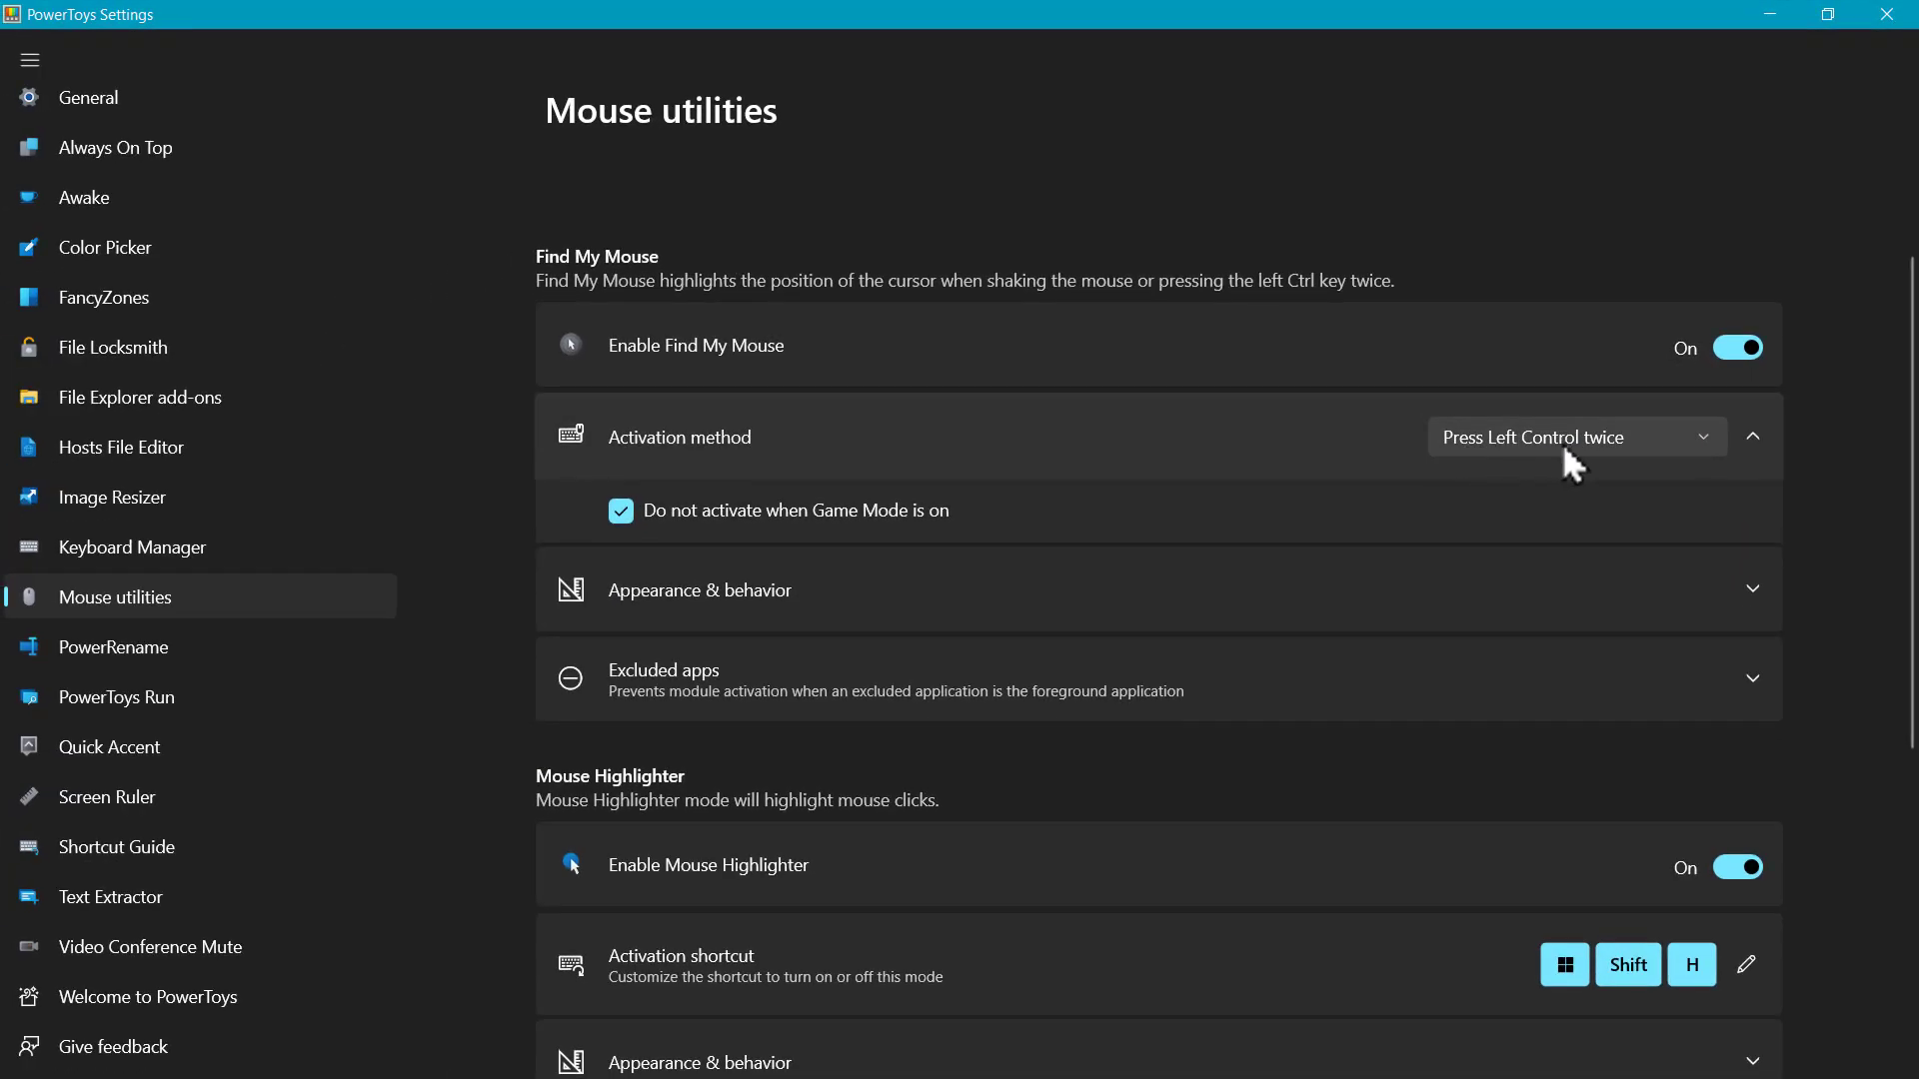
Step: Record Win+Shift+H as the Mouse Highlighter activation shortcut and save it
{"action": "scroll", "coordinate": [1230, 501], "scroll_direction": "down", "scroll_amount": 4}
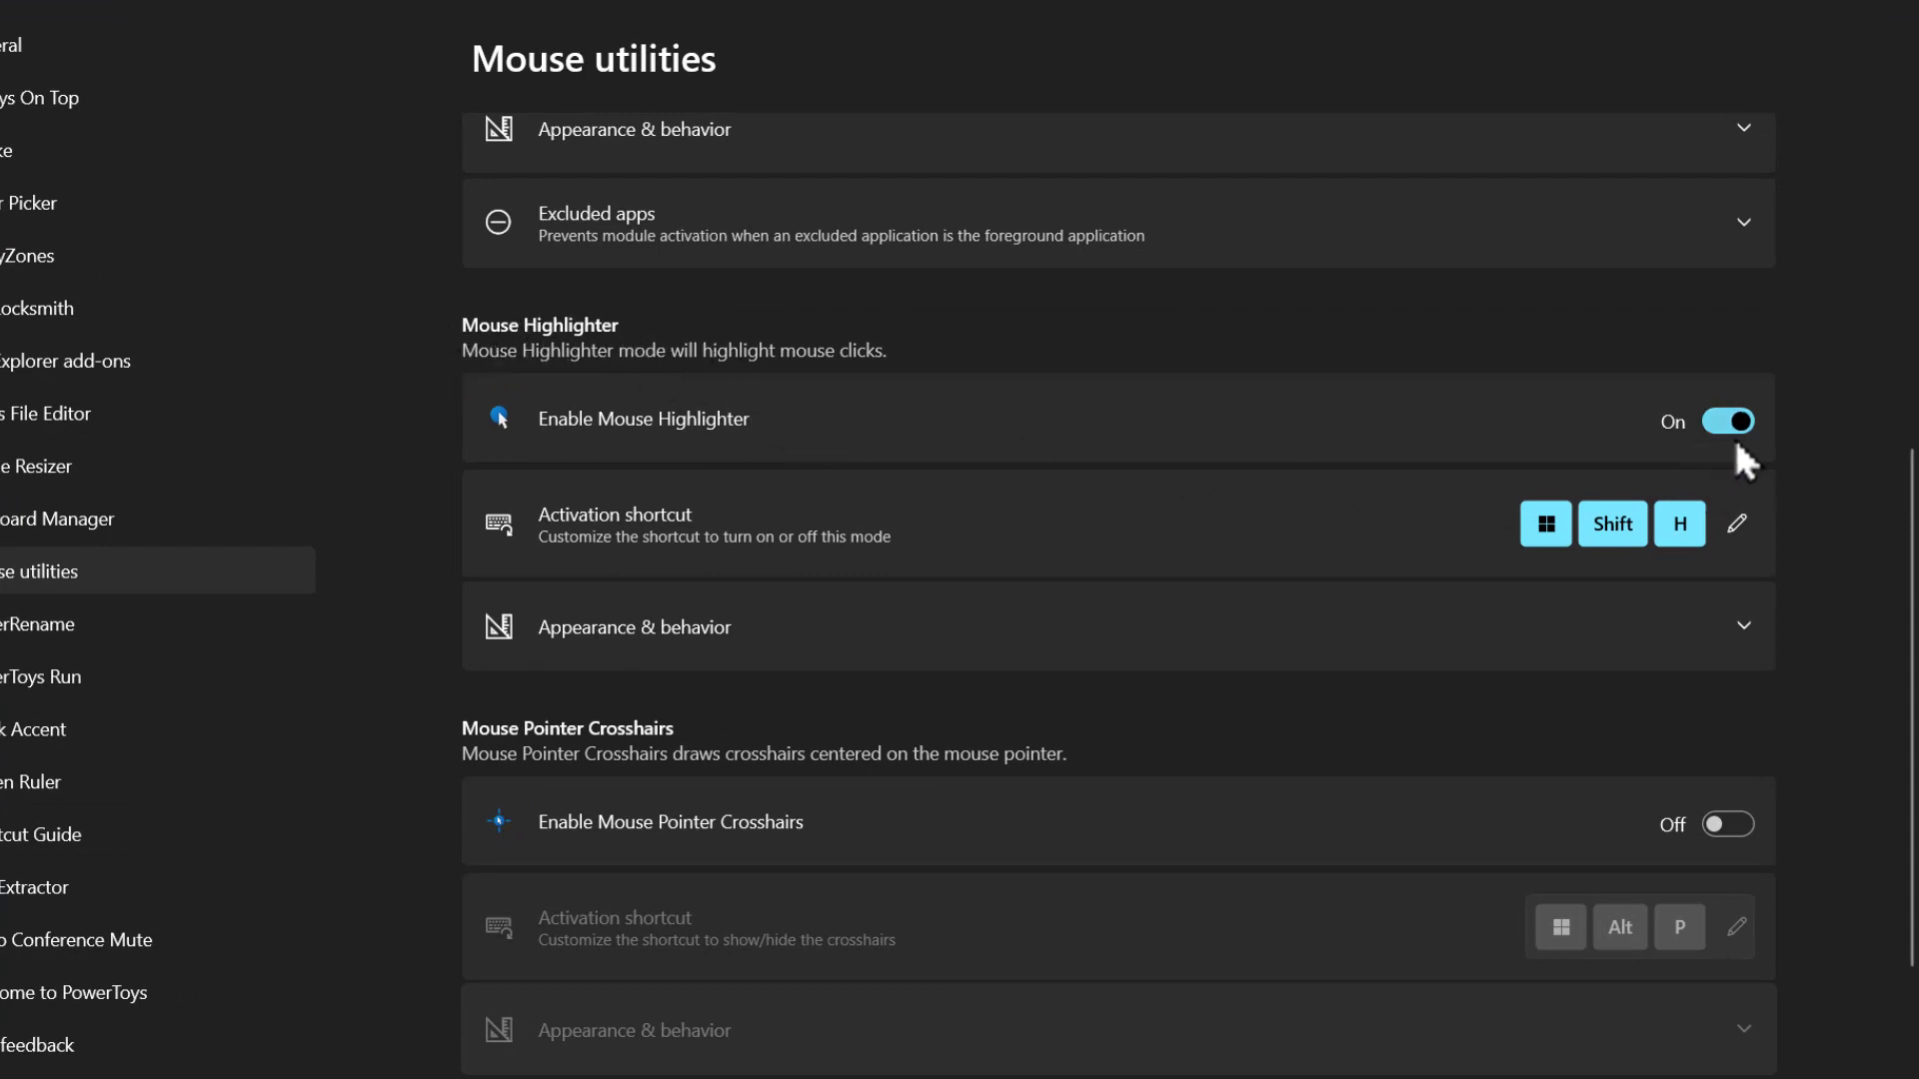
{"action": "left_click", "coordinate": [1737, 526]}
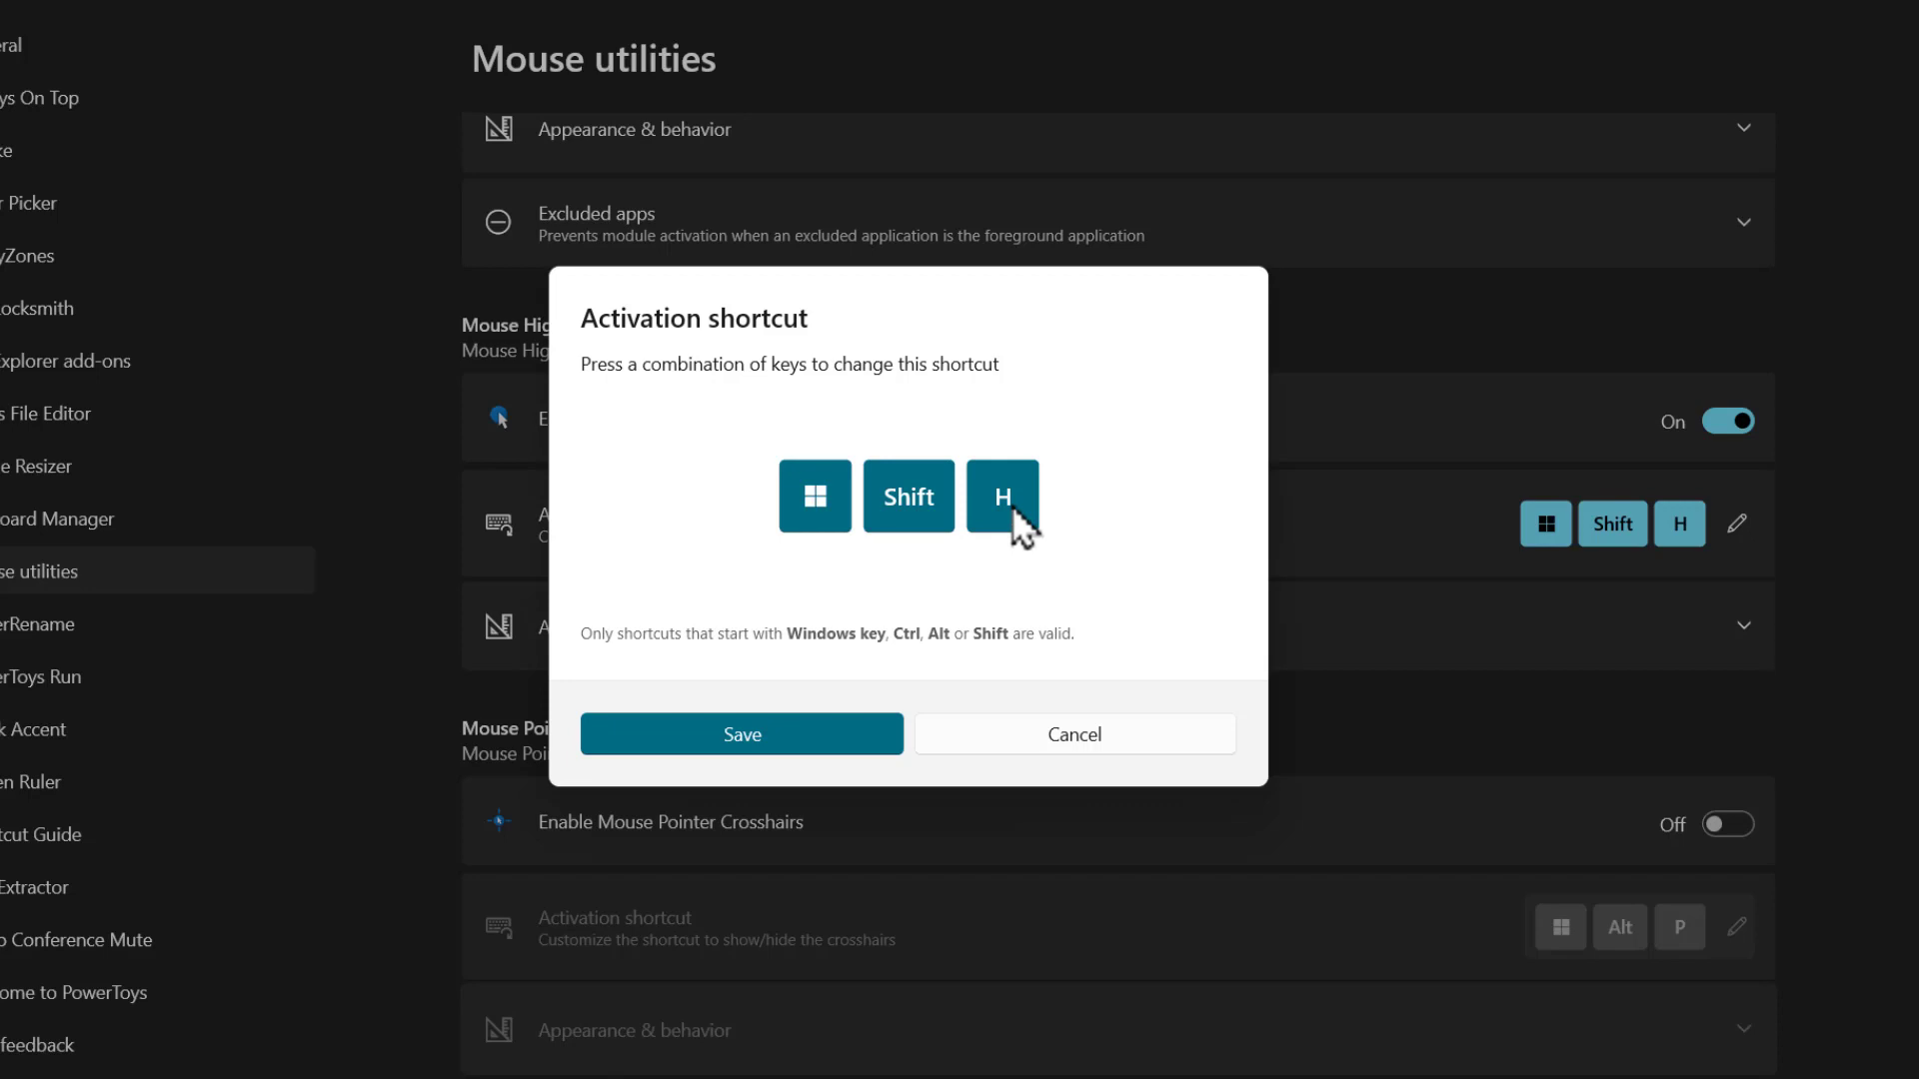
{"action": "key", "text": "super"}
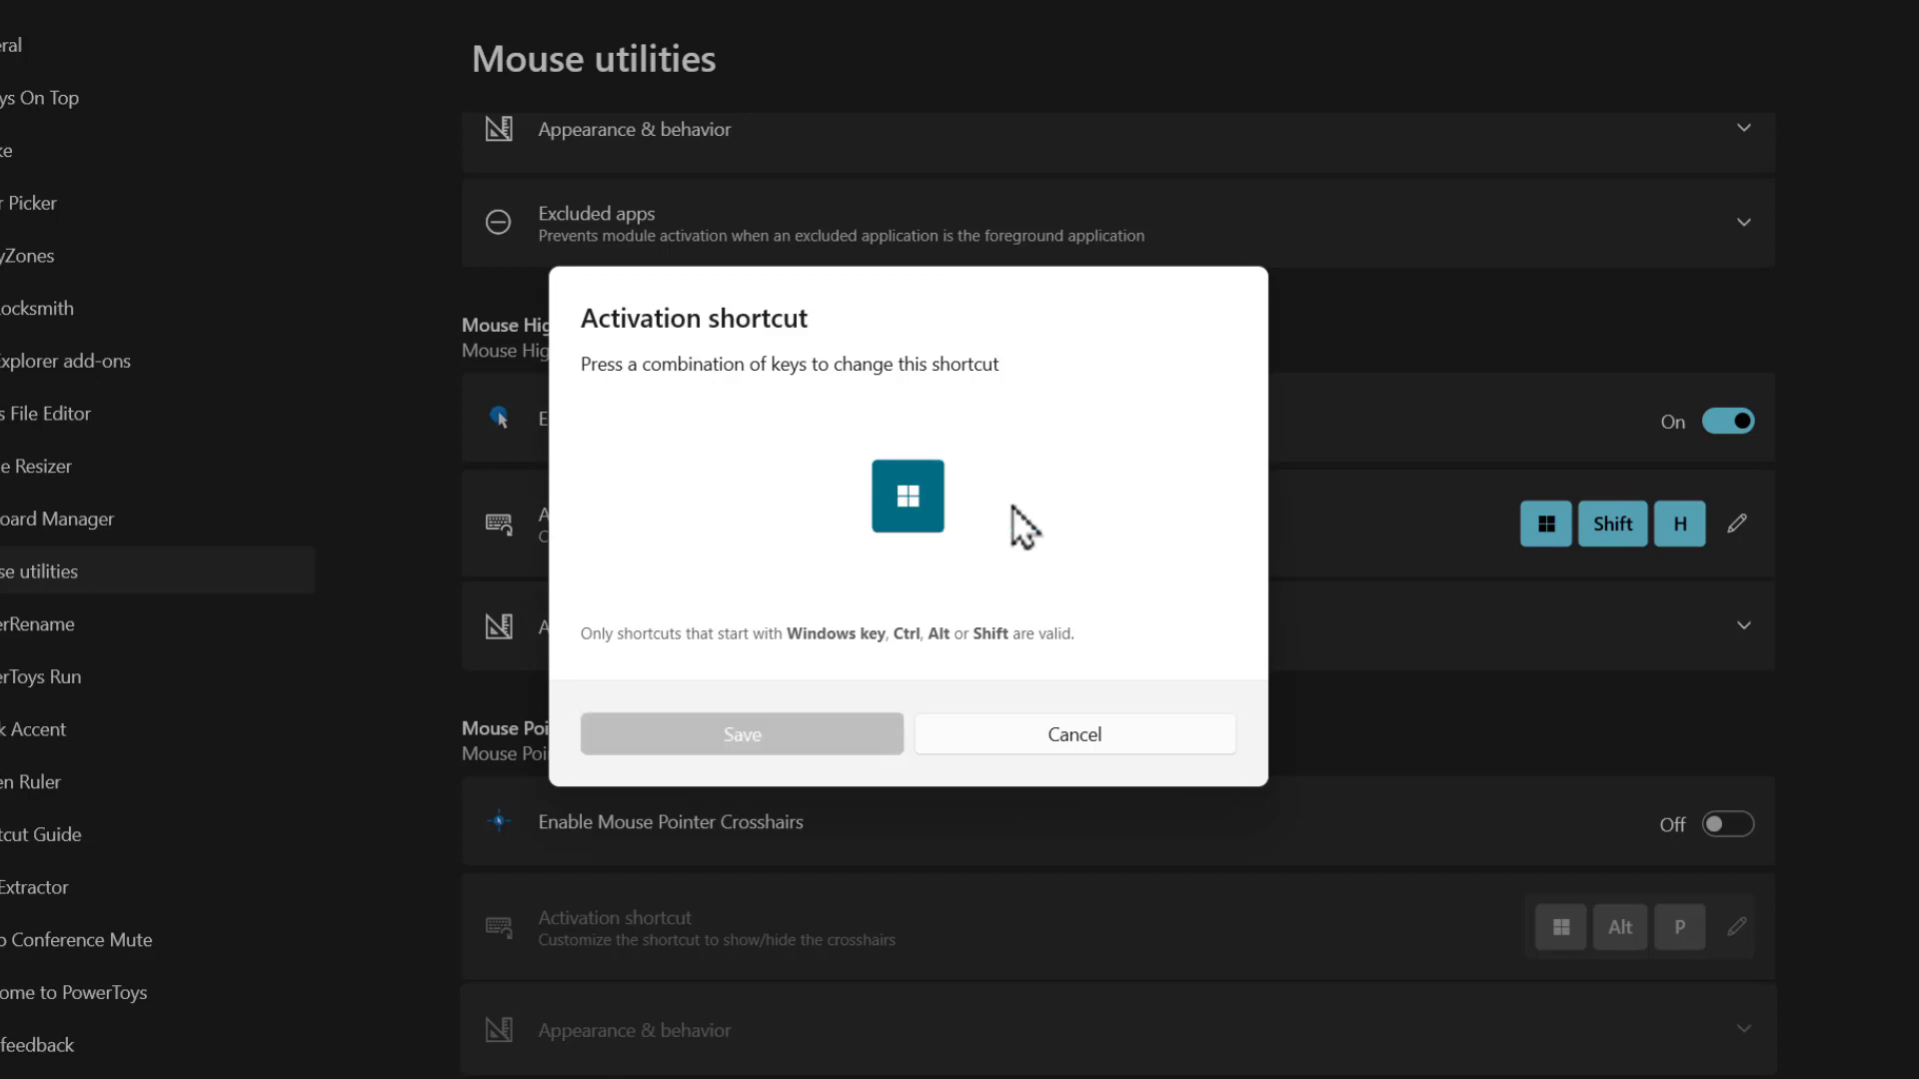
{"action": "key", "text": "shift"}
{"action": "key", "text": "super+shift+h"}
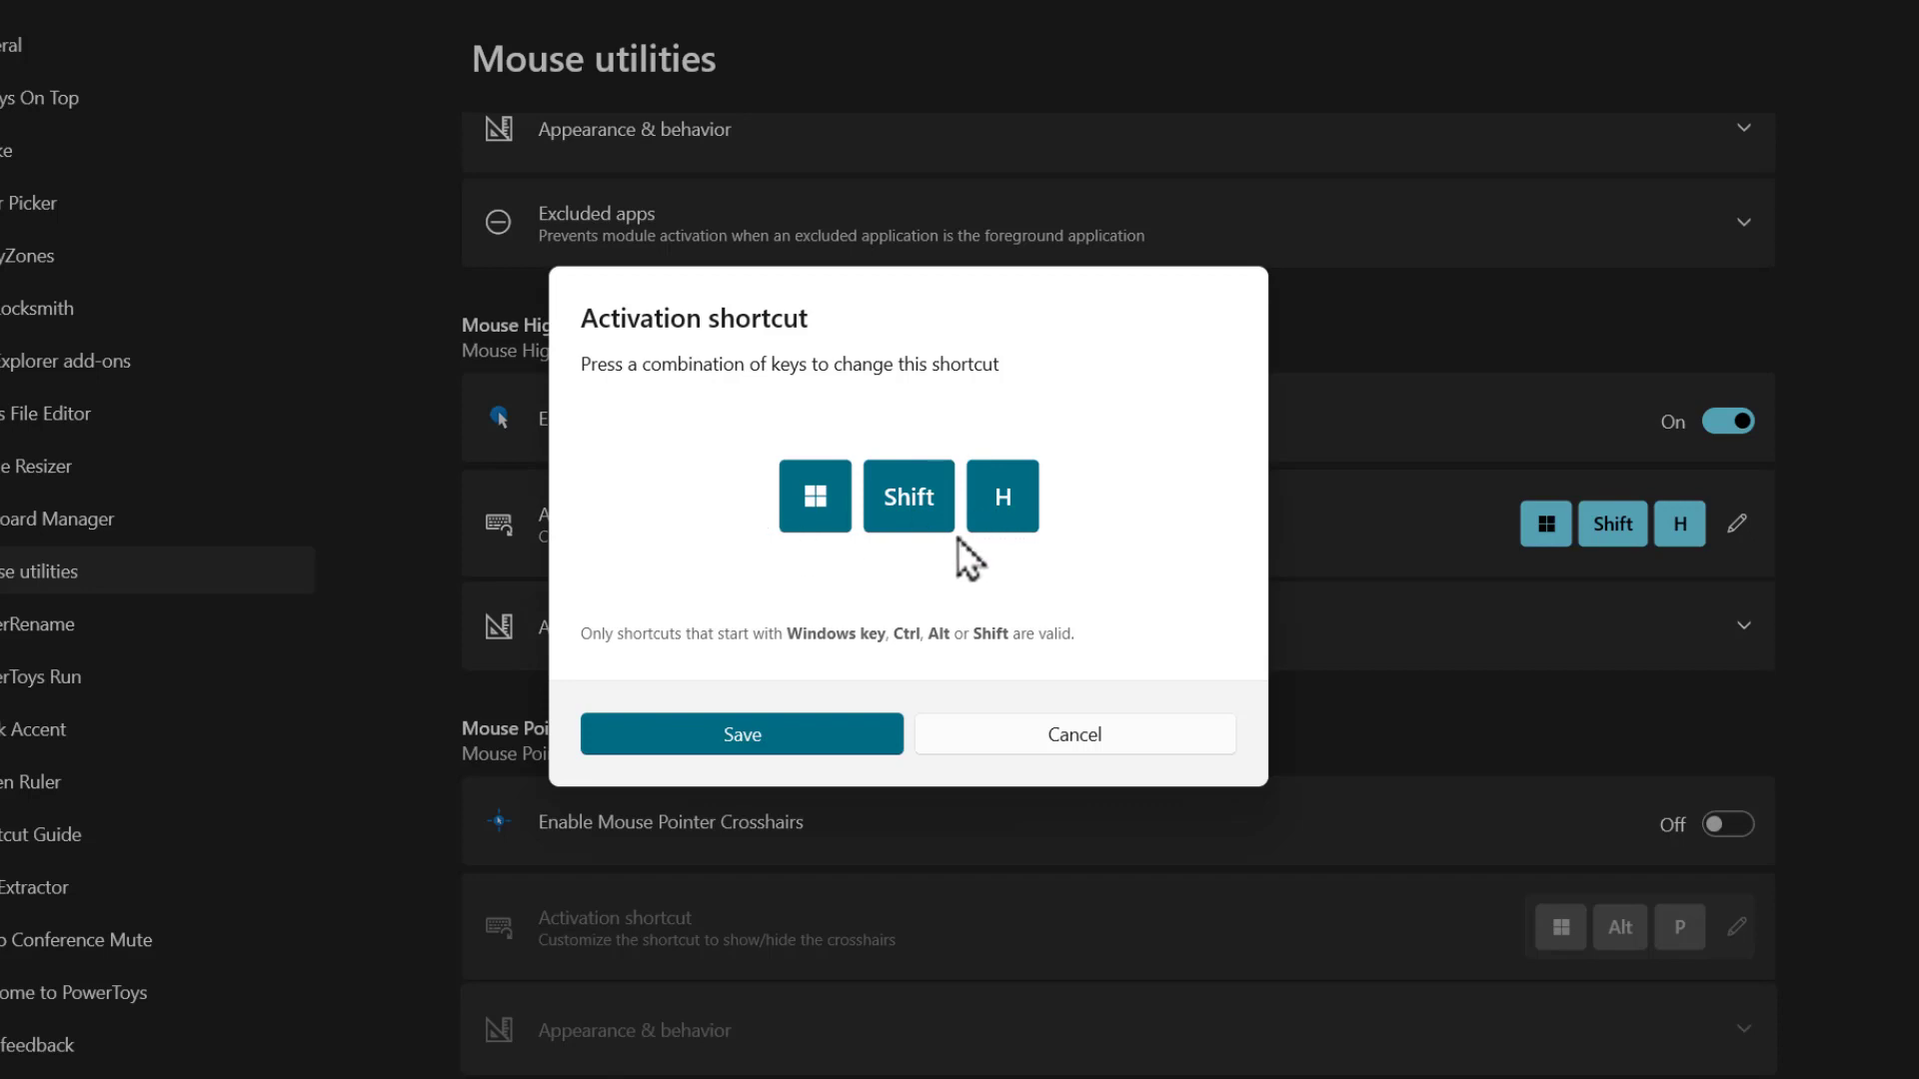
{"action": "left_click", "coordinate": [812, 738]}
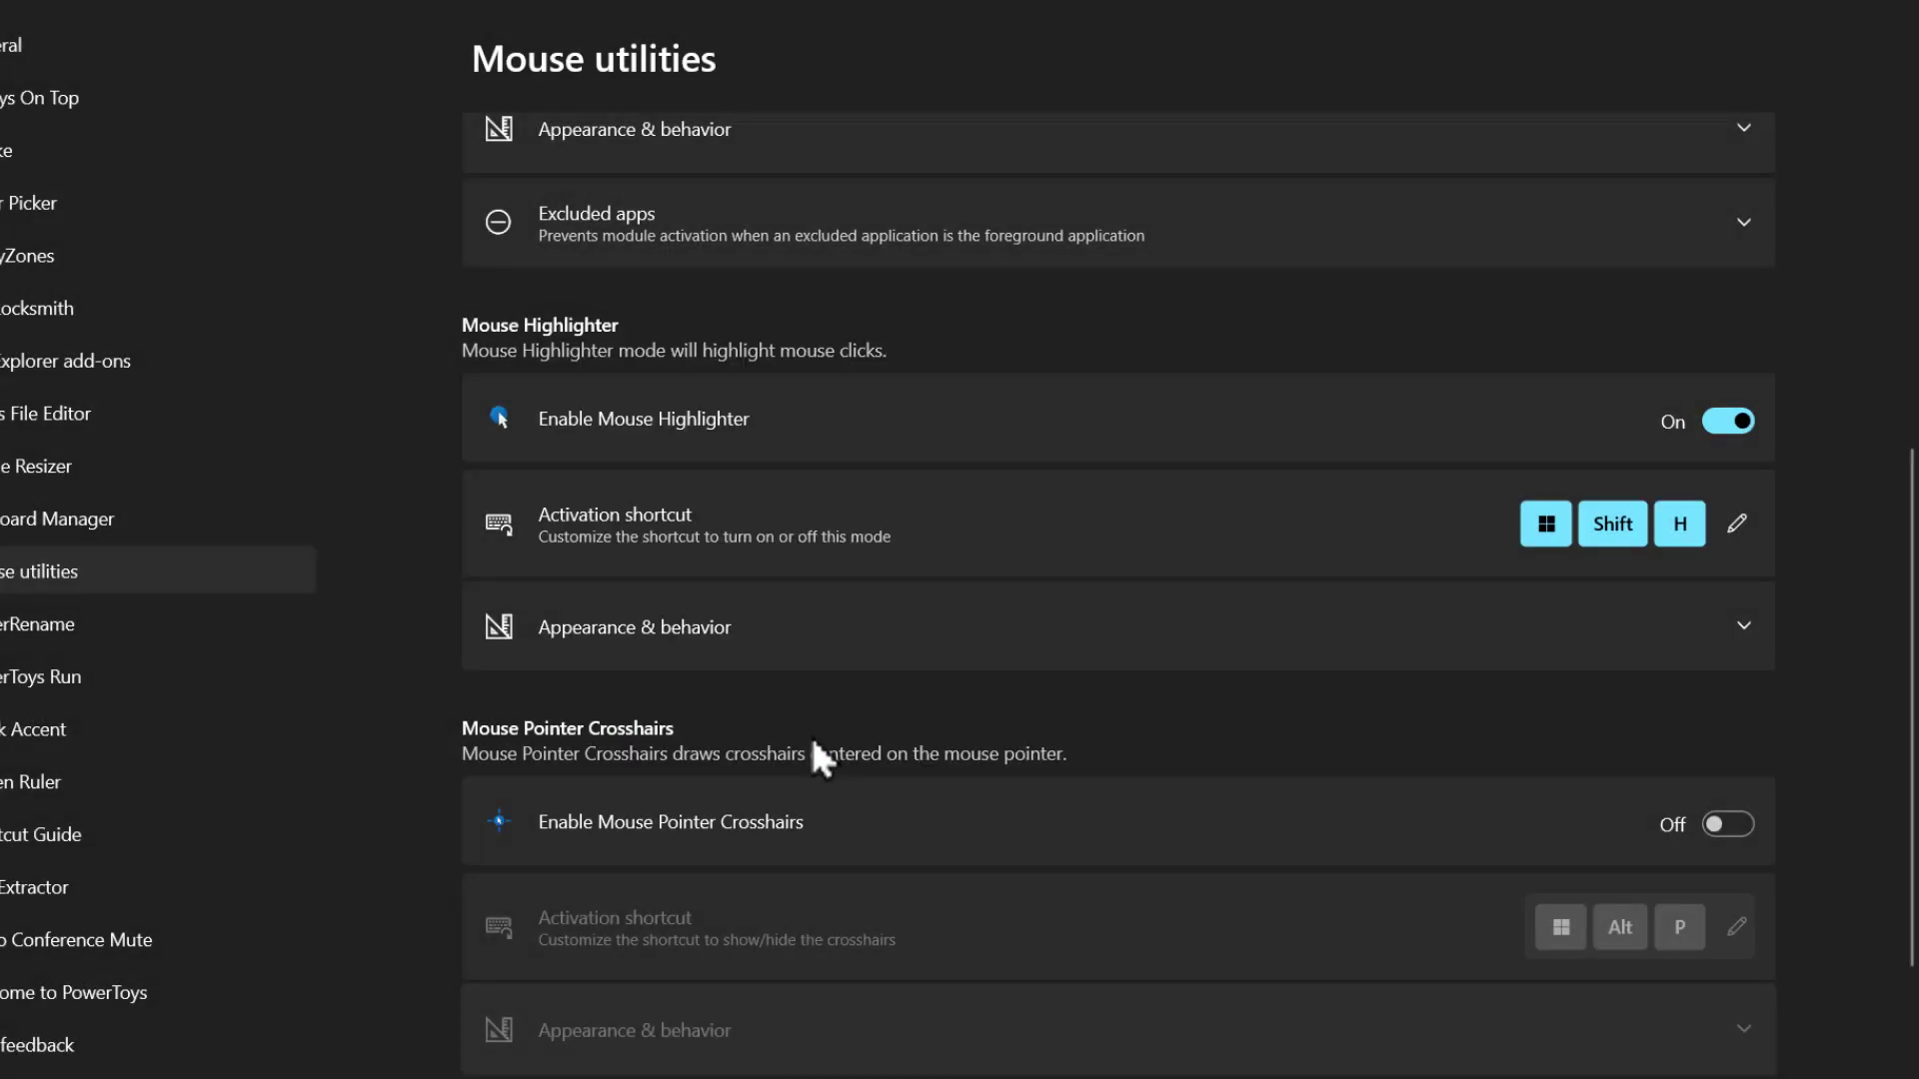
{"action": "scroll", "coordinate": [1015, 698], "scroll_direction": "up", "scroll_amount": 4}
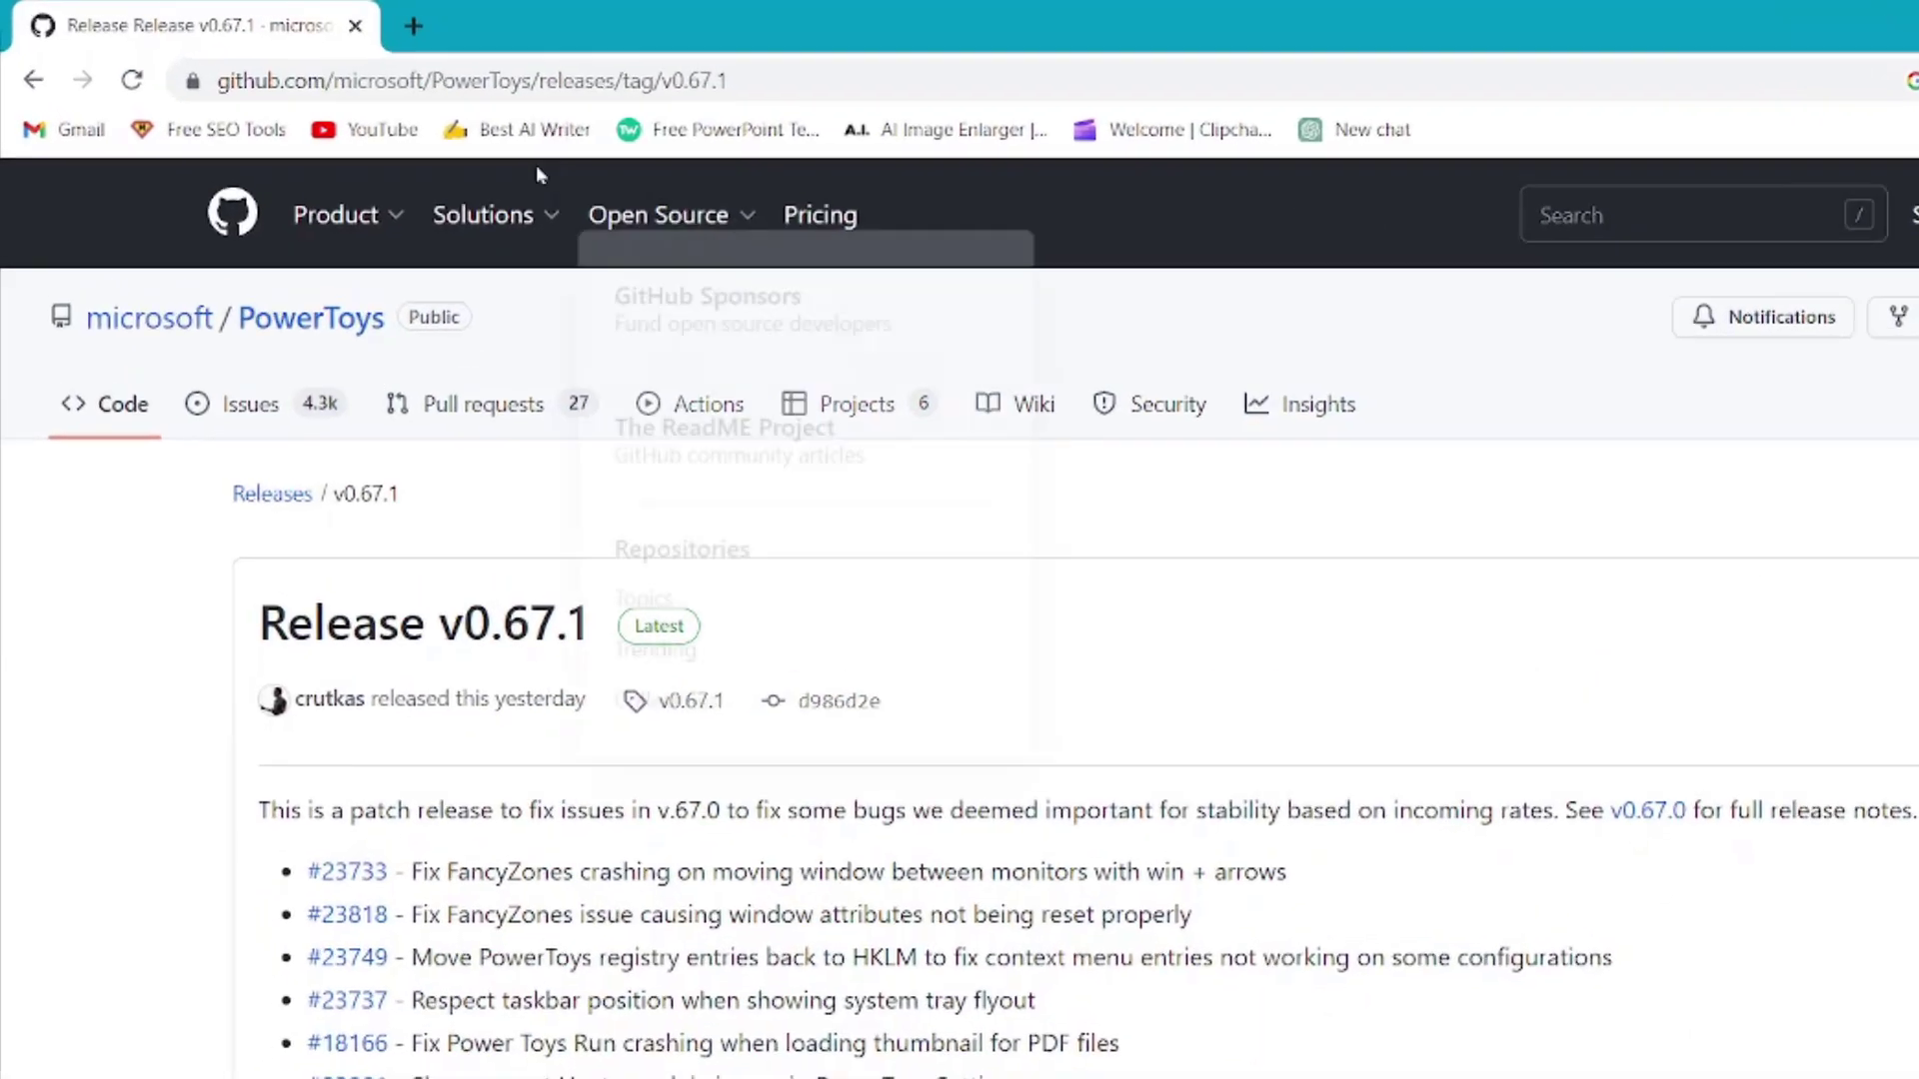
Step: Examine the PowerToys v0.67.1 release page on GitHub, including its address, release notes and setup files under Assets
{"action": "left_click", "coordinate": [638, 73]}
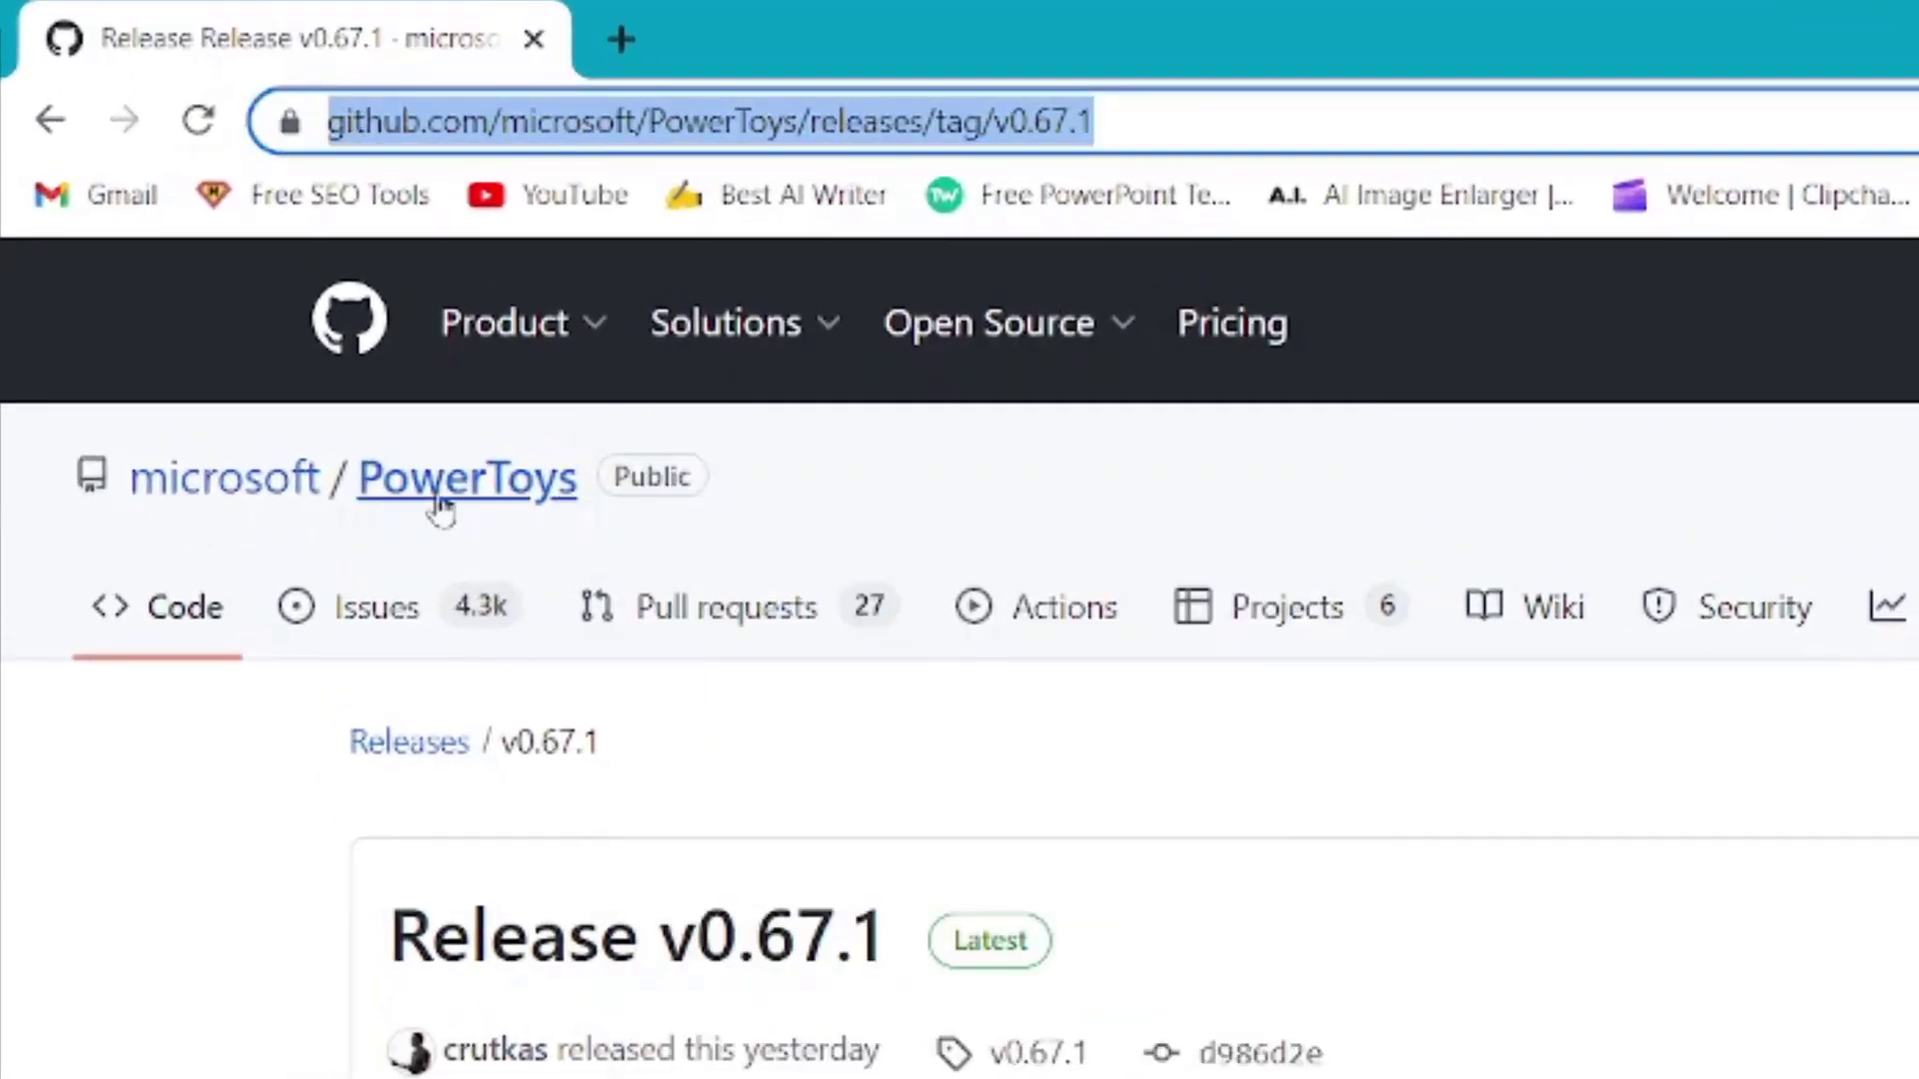
{"action": "left_click", "coordinate": [791, 726]}
{"action": "left_click", "coordinate": [332, 148]}
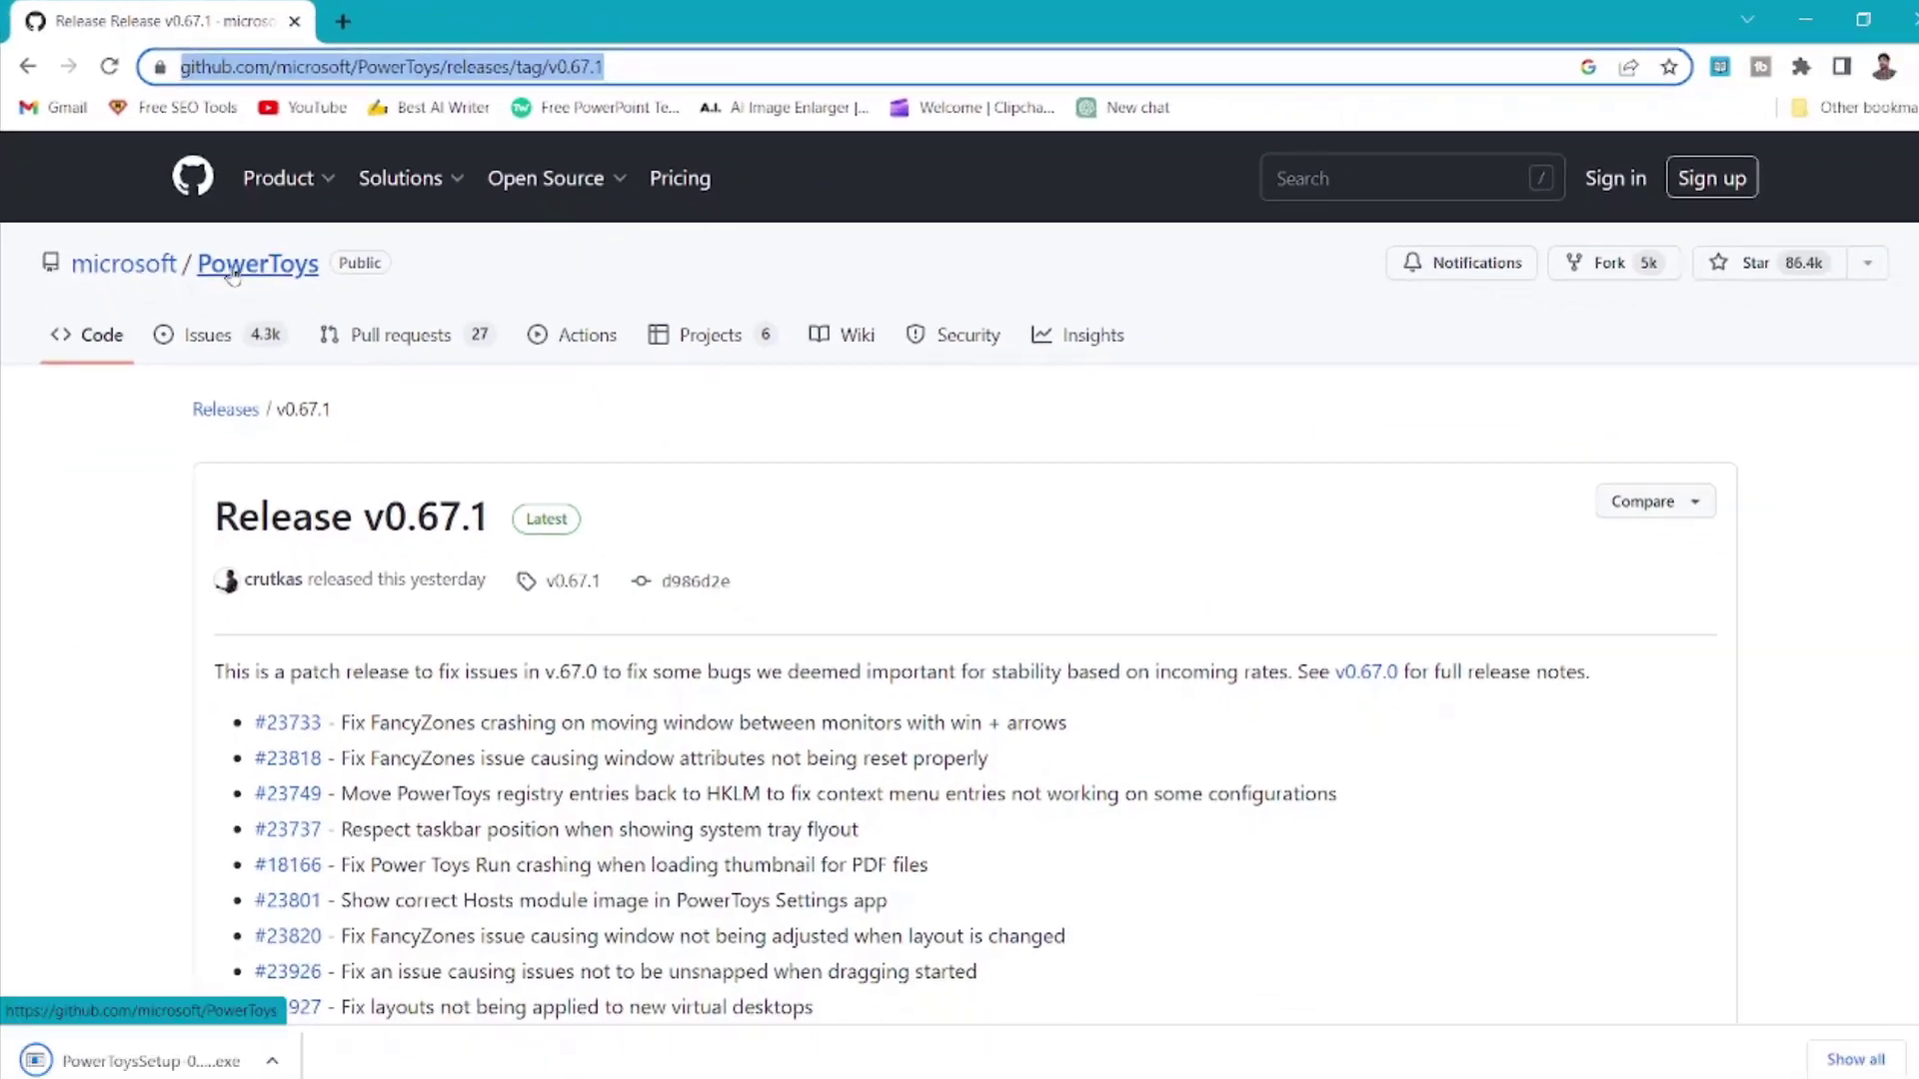
{"action": "scroll", "coordinate": [538, 515], "scroll_direction": "down", "scroll_amount": 5}
{"action": "scroll", "coordinate": [538, 515], "scroll_direction": "up", "scroll_amount": 5}
{"action": "scroll", "coordinate": [538, 515], "scroll_direction": "down", "scroll_amount": 10}
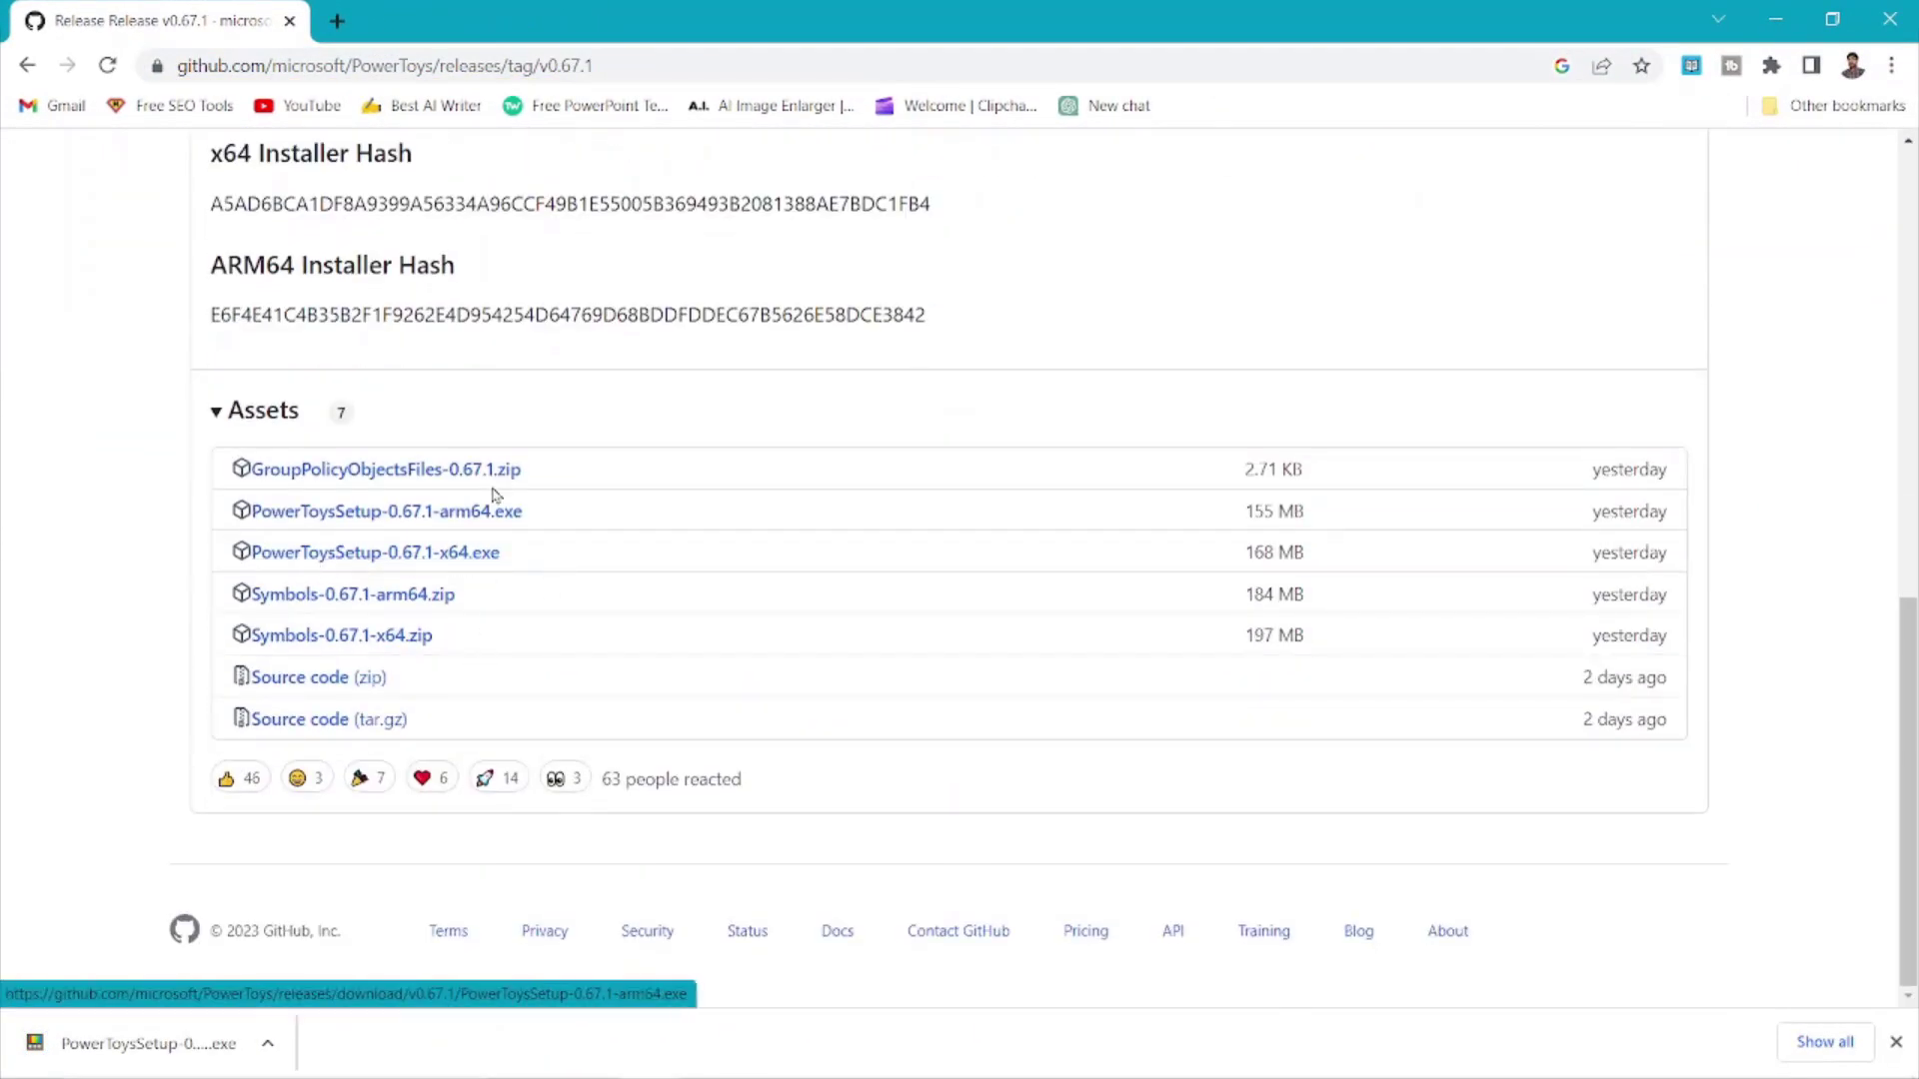
{"action": "scroll", "coordinate": [434, 520], "scroll_direction": "up", "scroll_amount": 10}
{"action": "left_click_drag", "start_coordinate": [380, 505], "coordinate": [500, 542]}
{"action": "scroll", "coordinate": [500, 542], "scroll_direction": "down", "scroll_amount": 10}
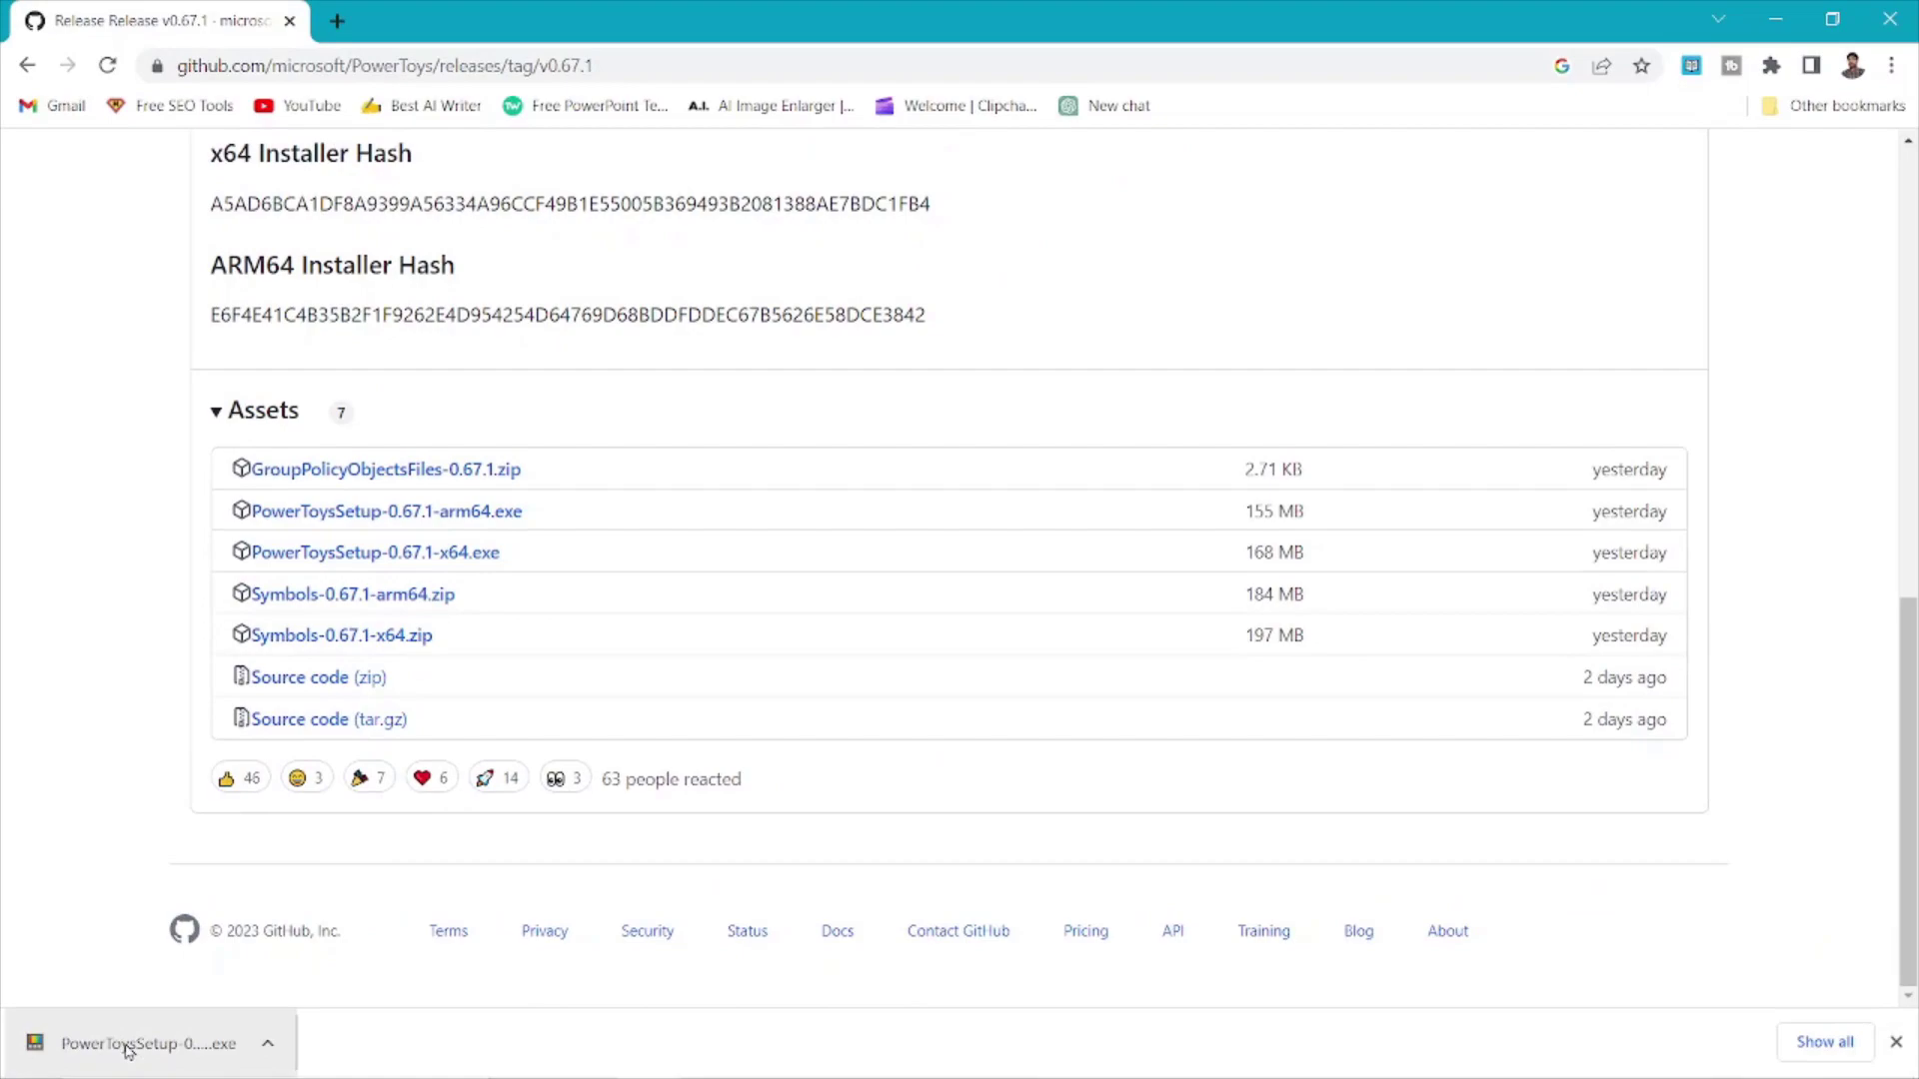
Step: Open the downloaded PowerToysSetup file, agree to the license terms and start installing PowerToys (Preview) x64
{"action": "left_click", "coordinate": [268, 1044]}
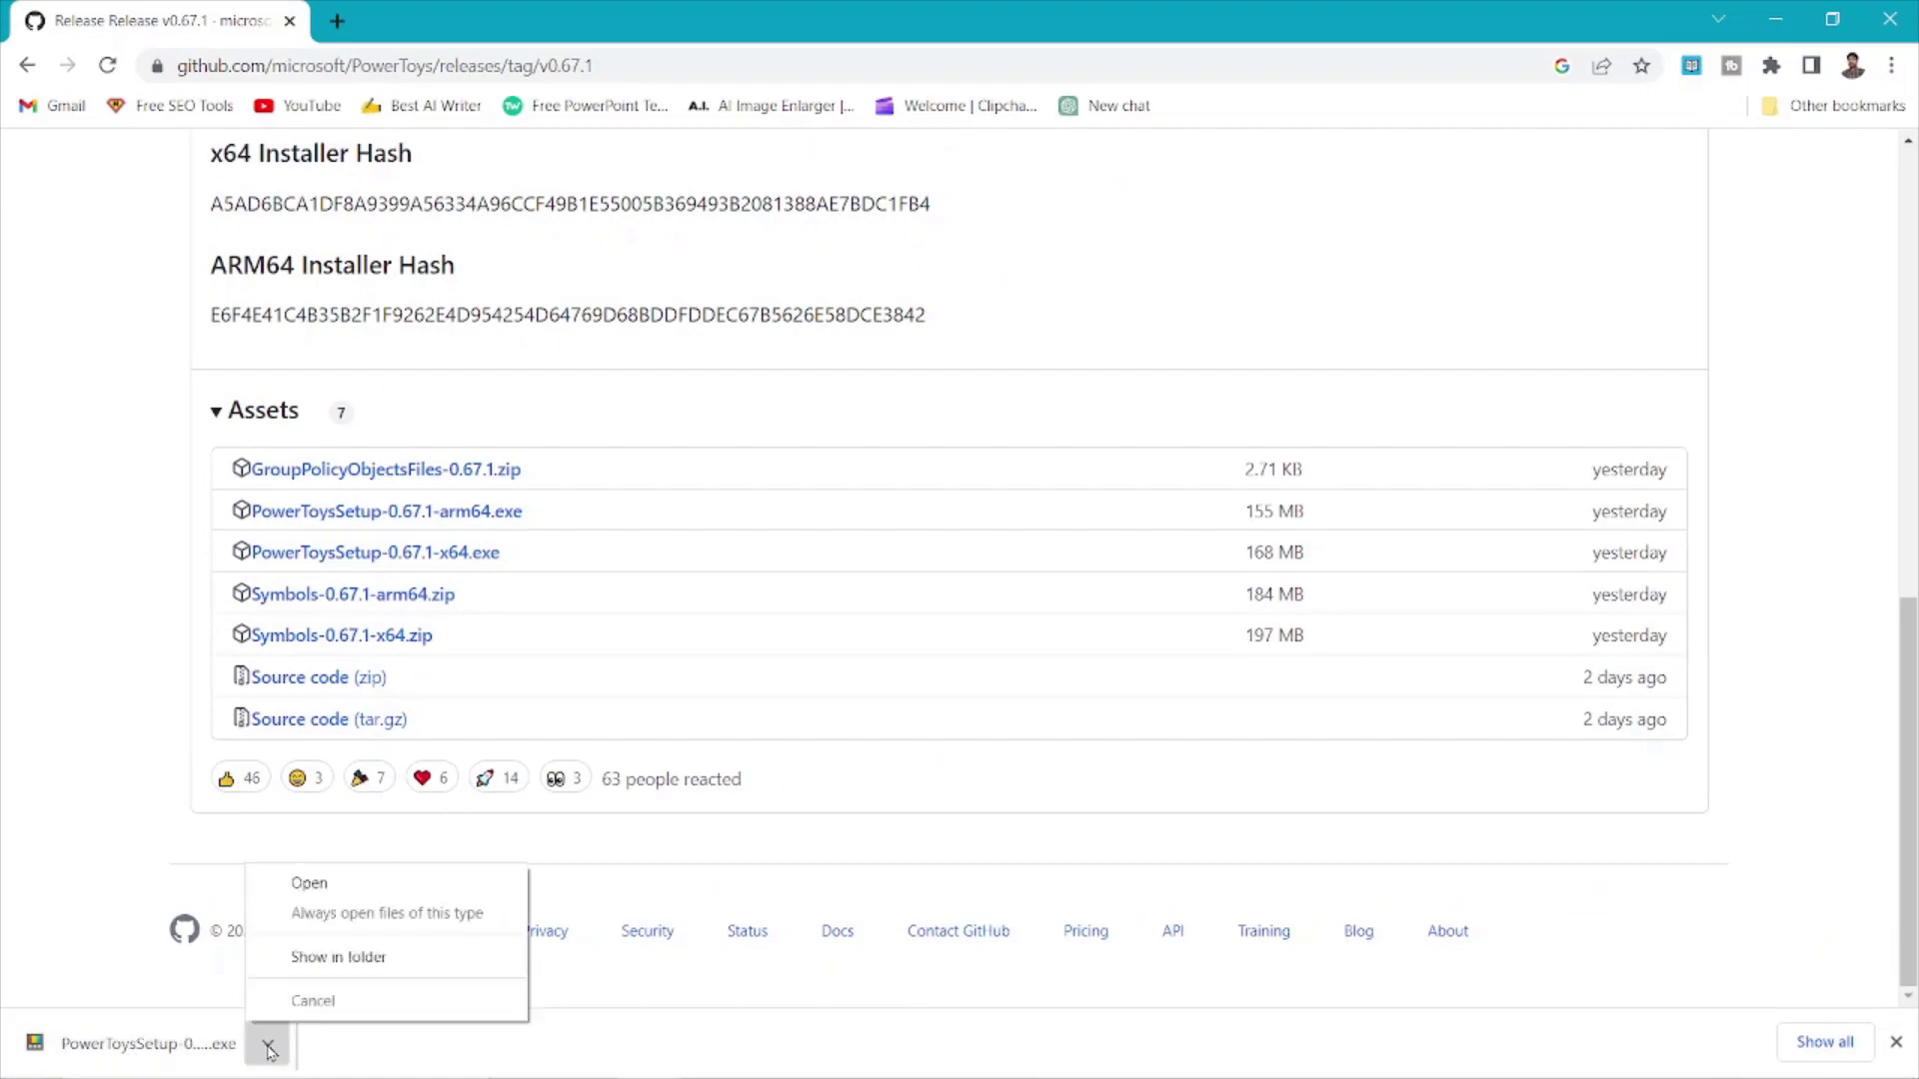
{"action": "left_click", "coordinate": [308, 872]}
{"action": "left_click", "coordinate": [1775, 18]}
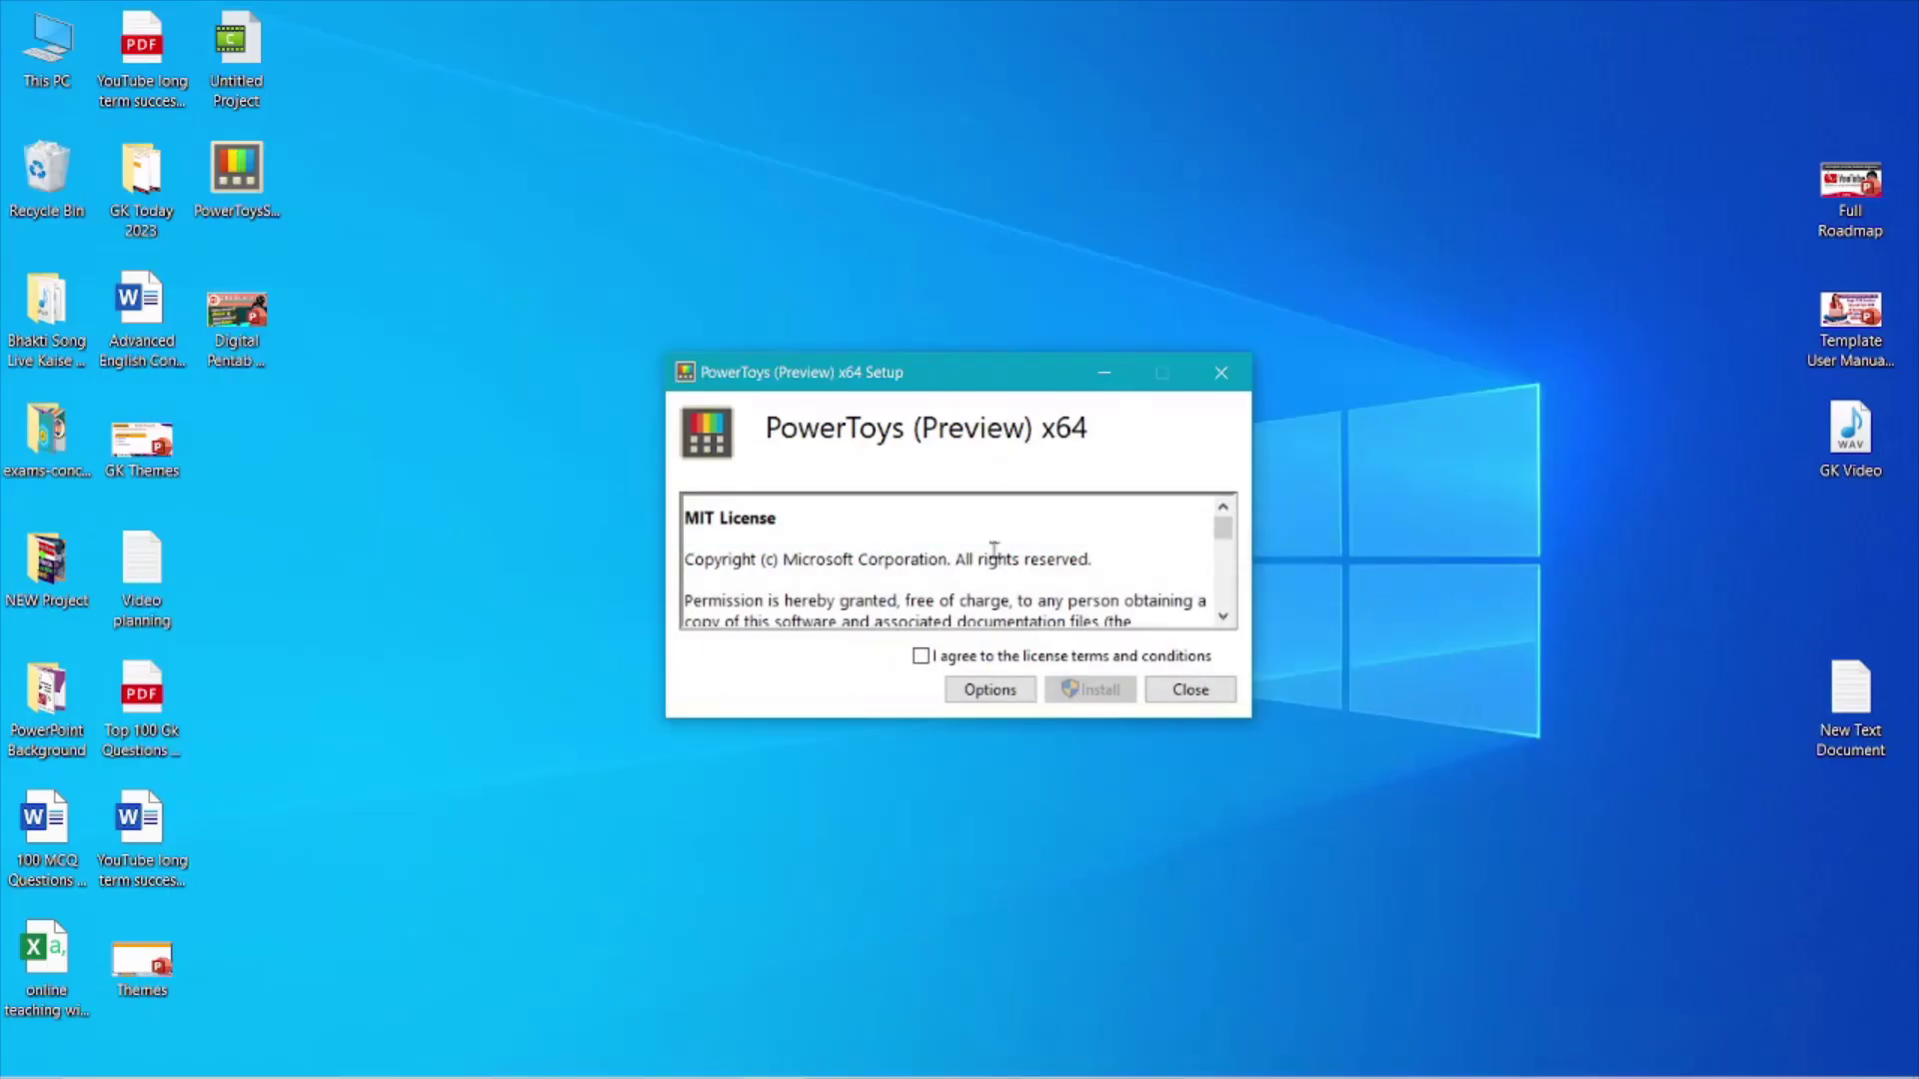
{"action": "left_click", "coordinate": [920, 656]}
{"action": "left_click", "coordinate": [1089, 690]}
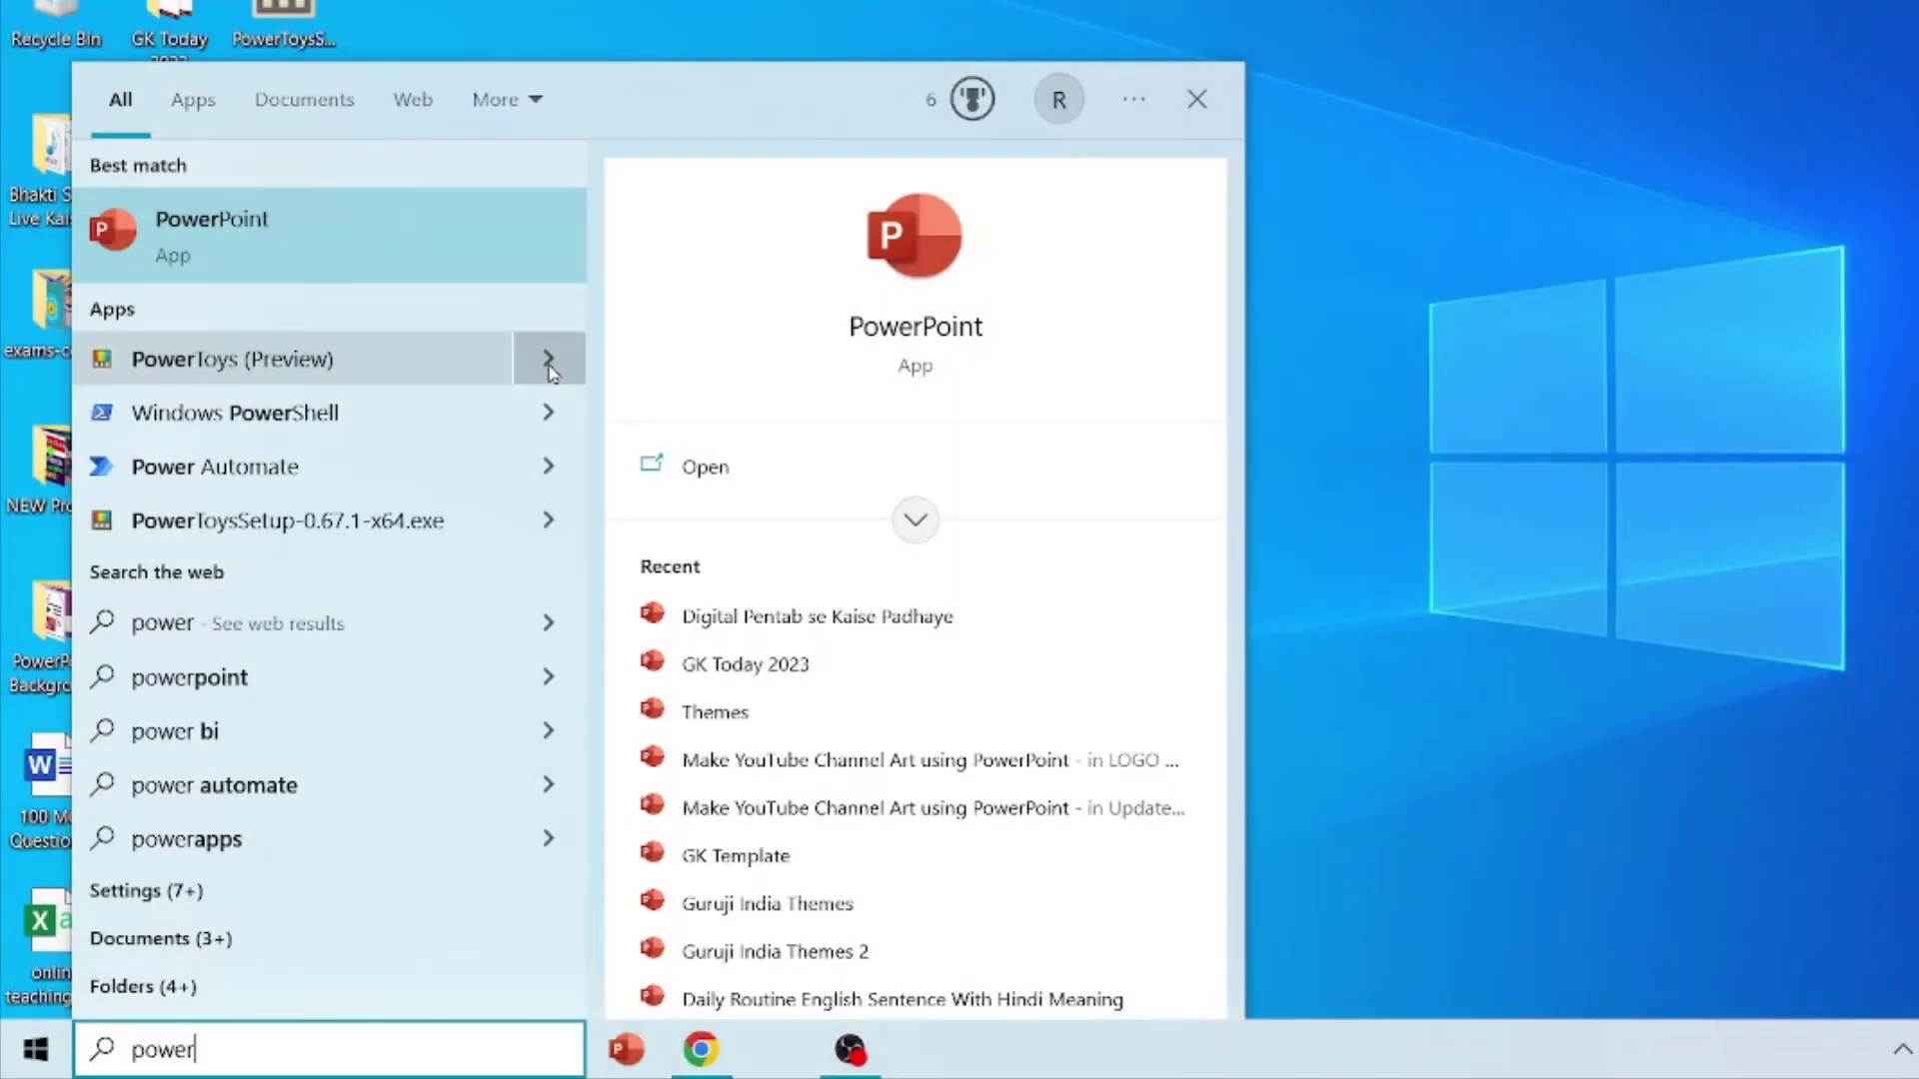
Step: Pin the PowerToys (Preview) app to the taskbar from the search results for power
{"action": "left_click", "coordinate": [548, 358]}
{"action": "left_click", "coordinate": [757, 664]}
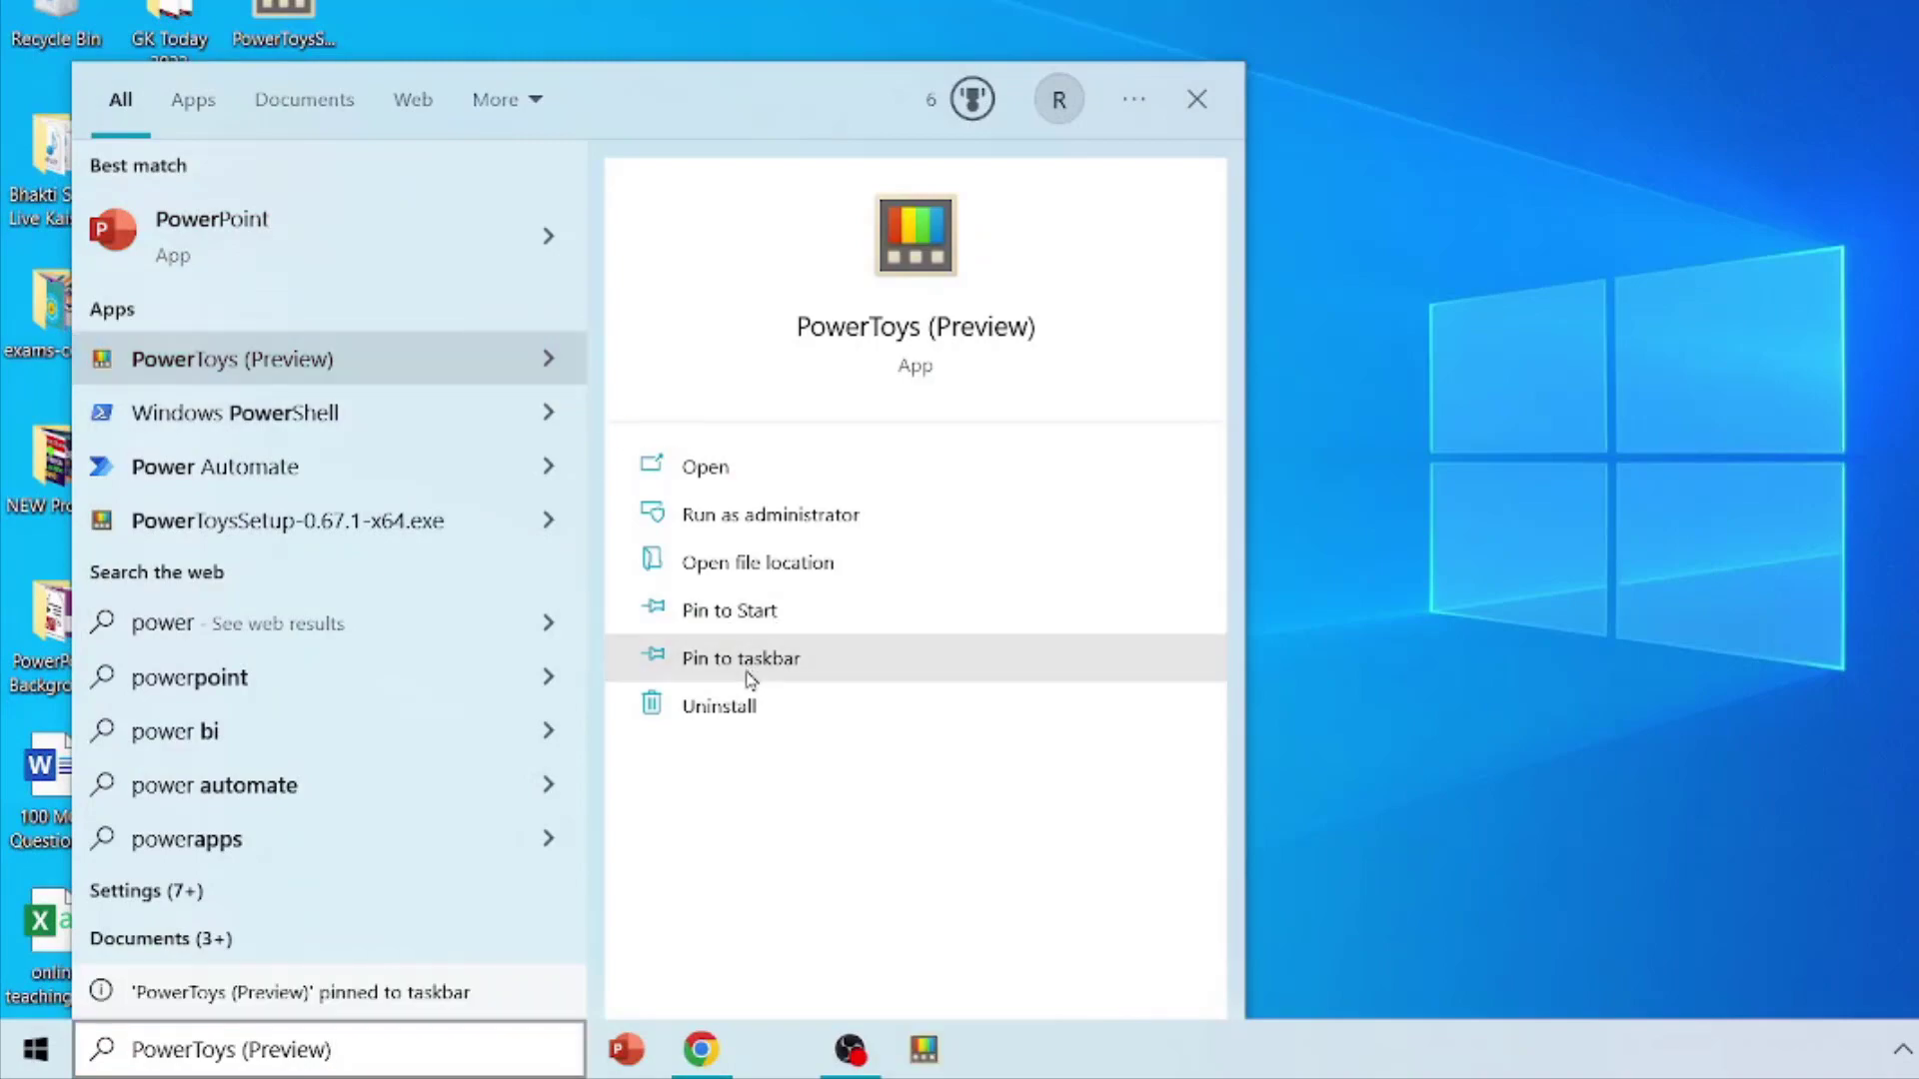
{"action": "left_click", "coordinate": [1564, 540]}
Step: Review the Find My Mouse, Mouse Highlighter and Mouse Pointer Crosshairs settings, and close PowerToys Settings
{"action": "left_click", "coordinate": [705, 1049]}
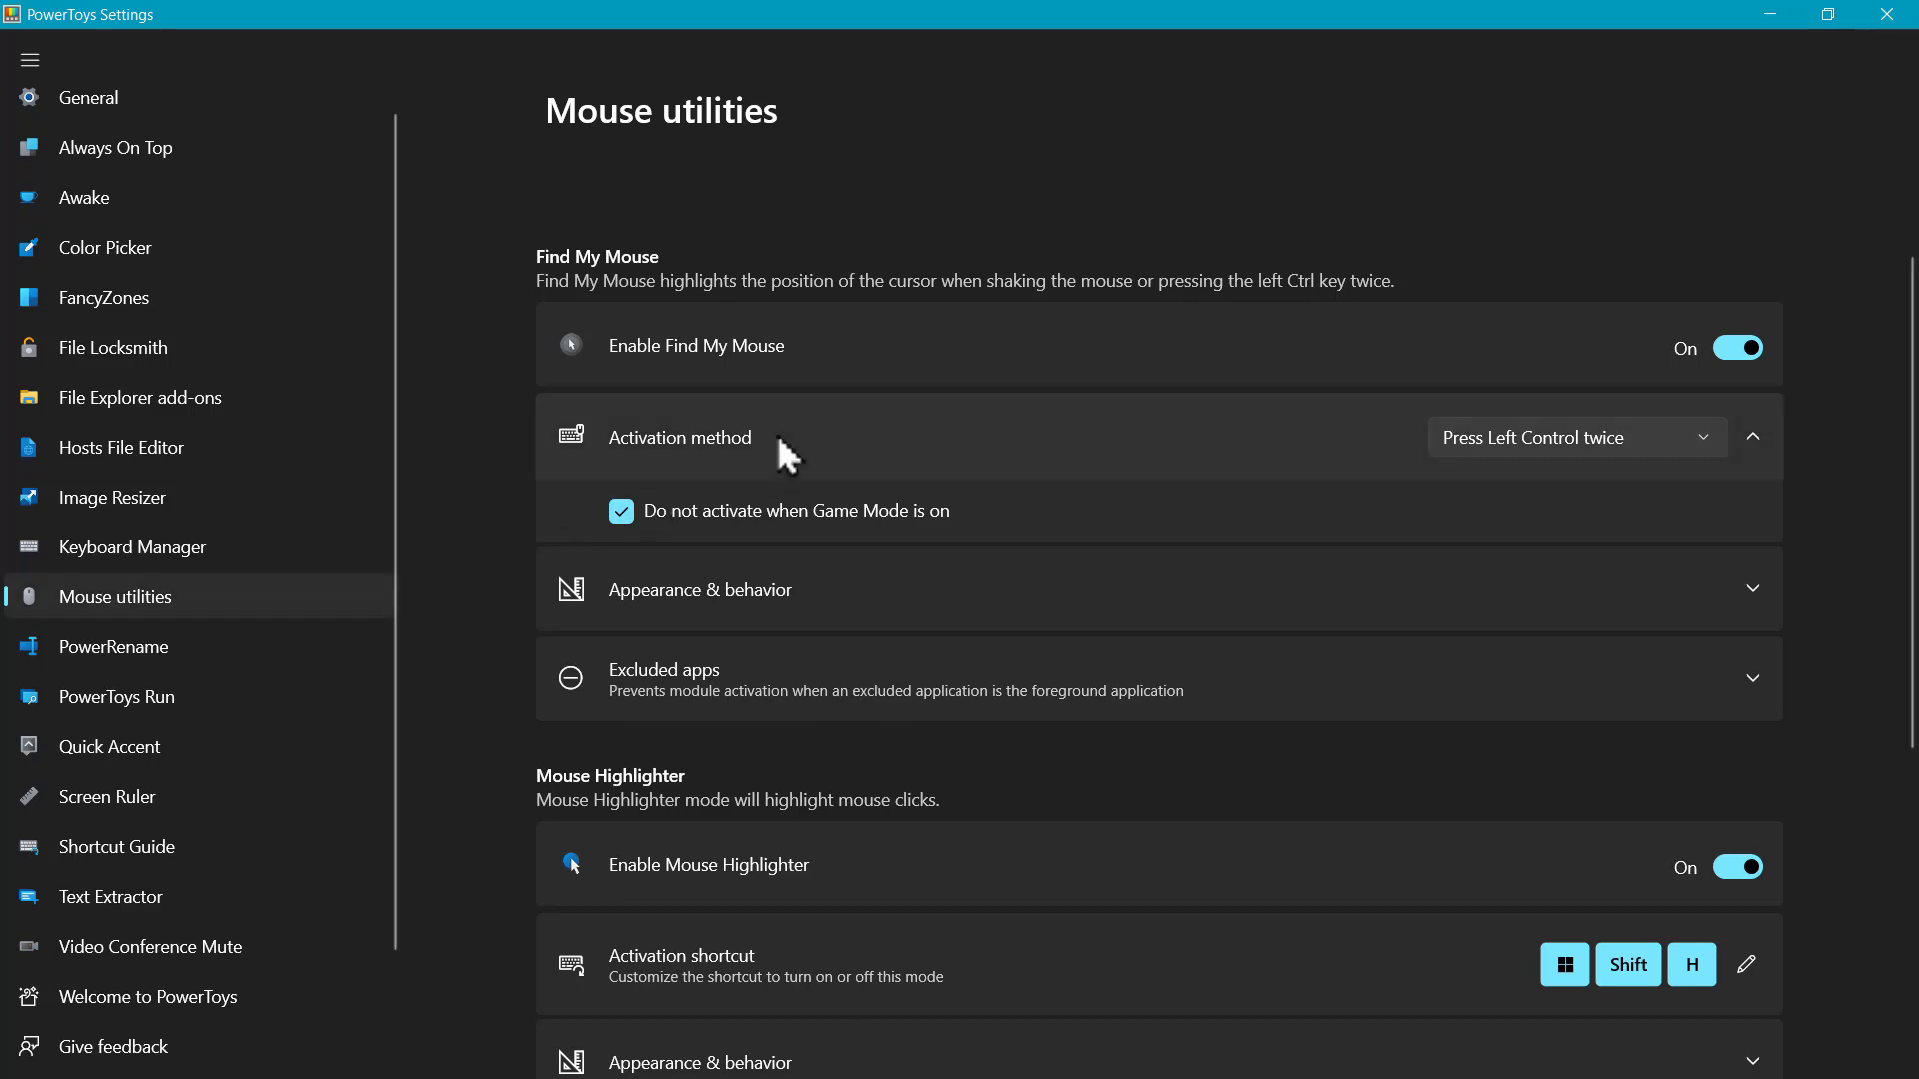
{"action": "scroll", "coordinate": [800, 425], "scroll_direction": "up", "scroll_amount": 2}
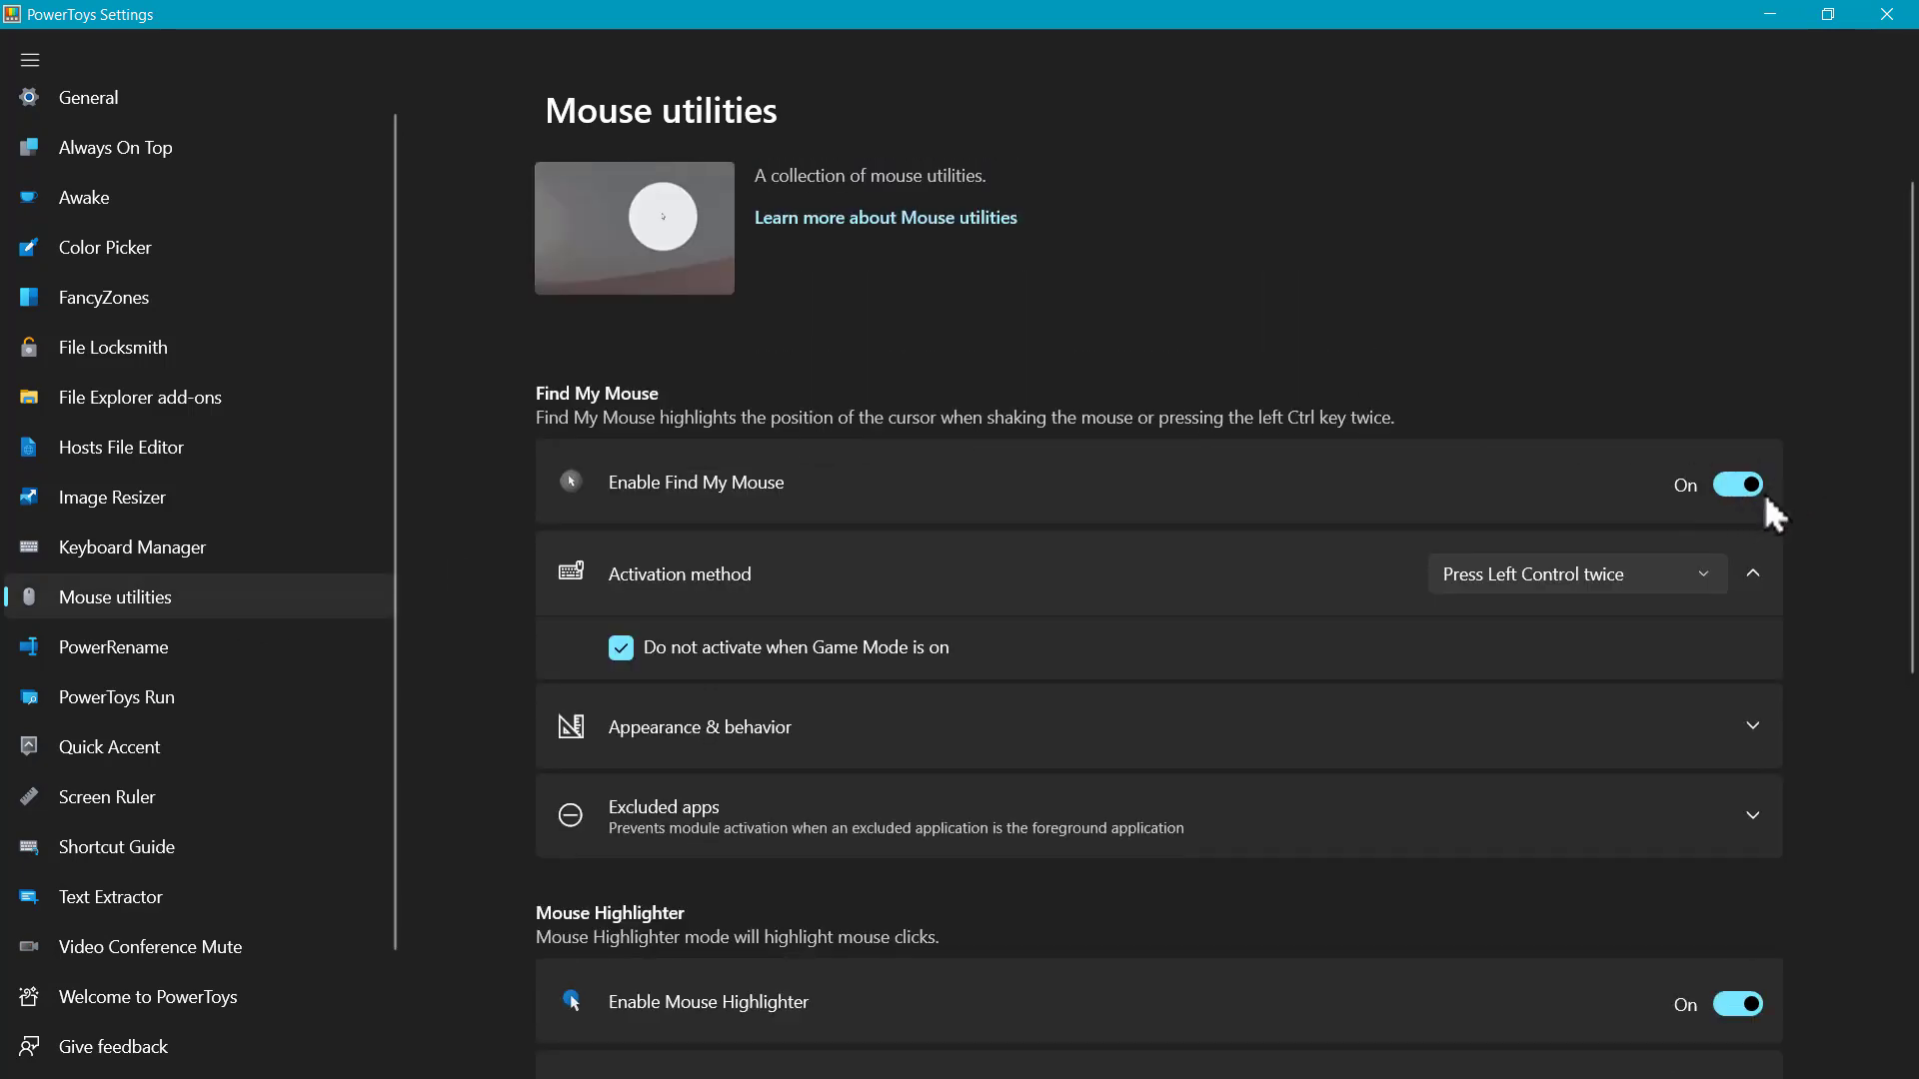
{"action": "scroll", "coordinate": [1764, 500], "scroll_direction": "down", "scroll_amount": 4}
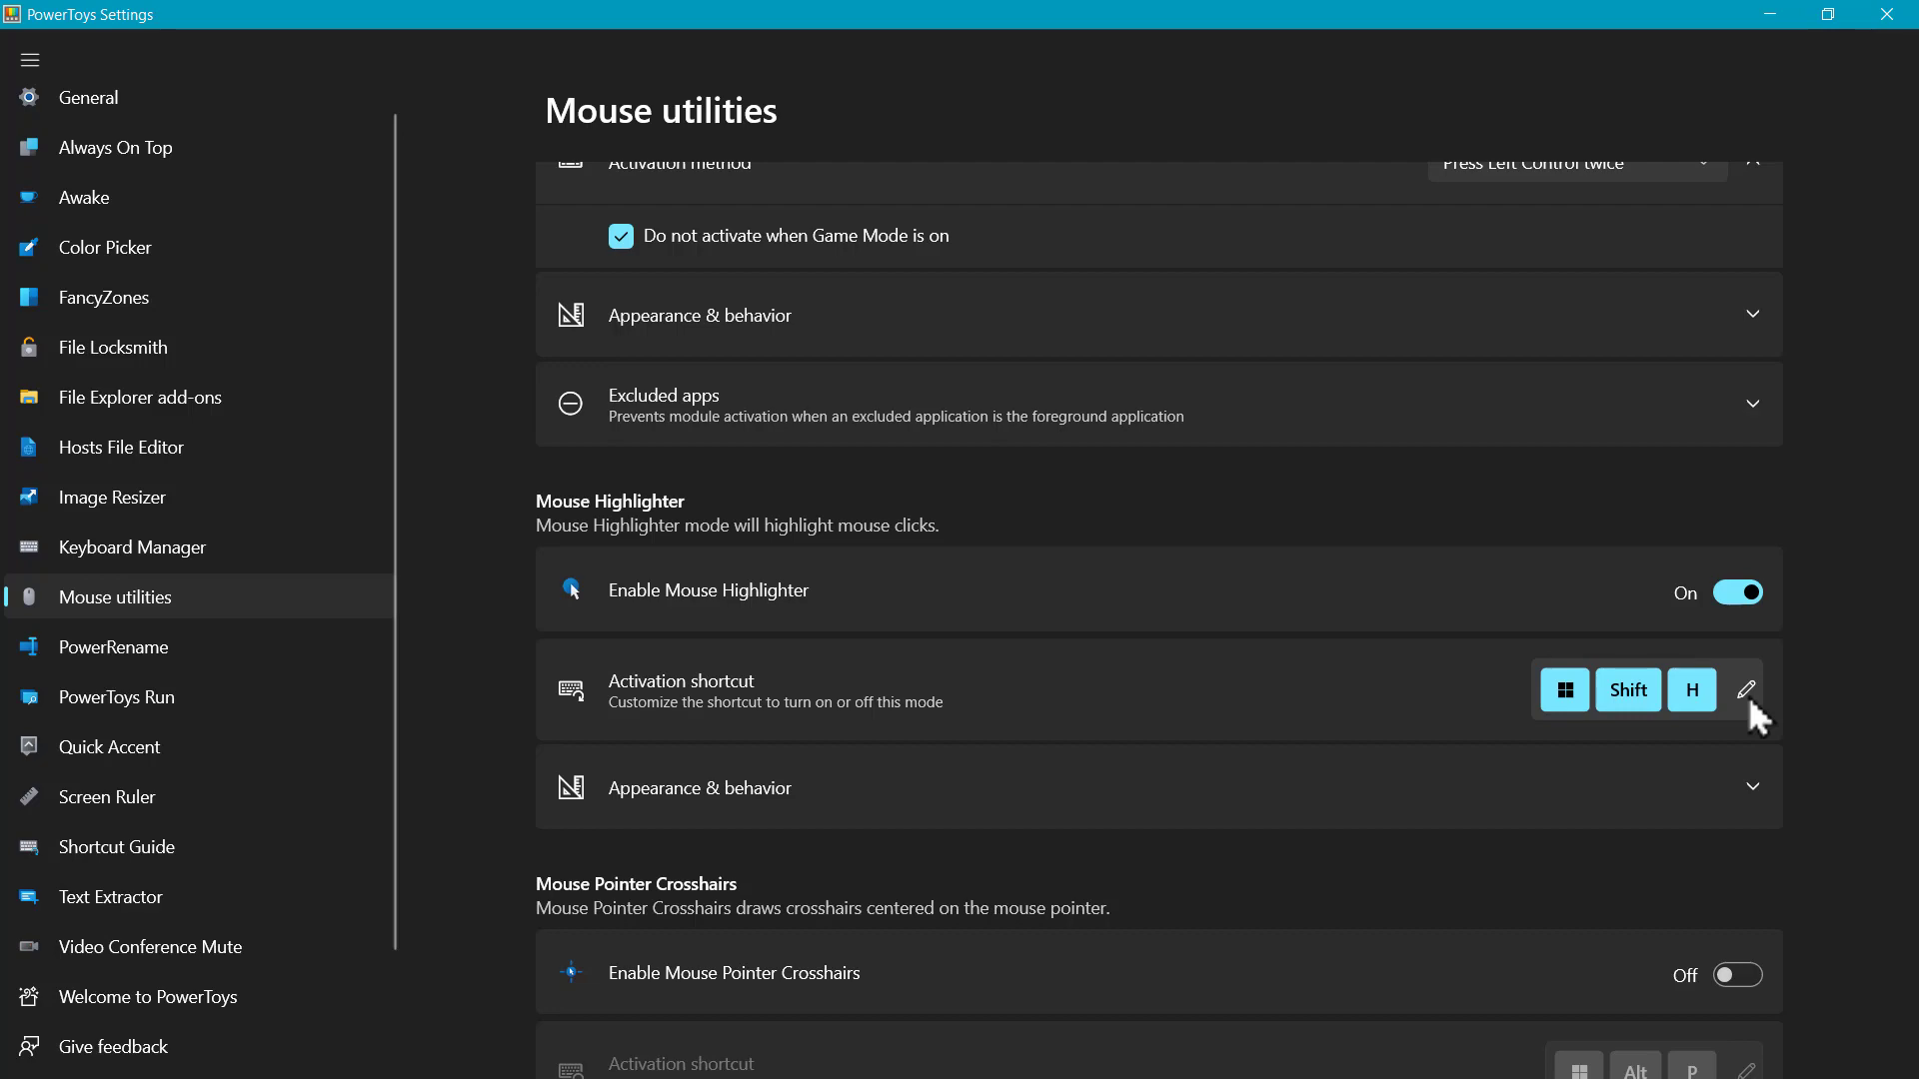
{"action": "scroll", "coordinate": [1401, 689], "scroll_direction": "down", "scroll_amount": 3}
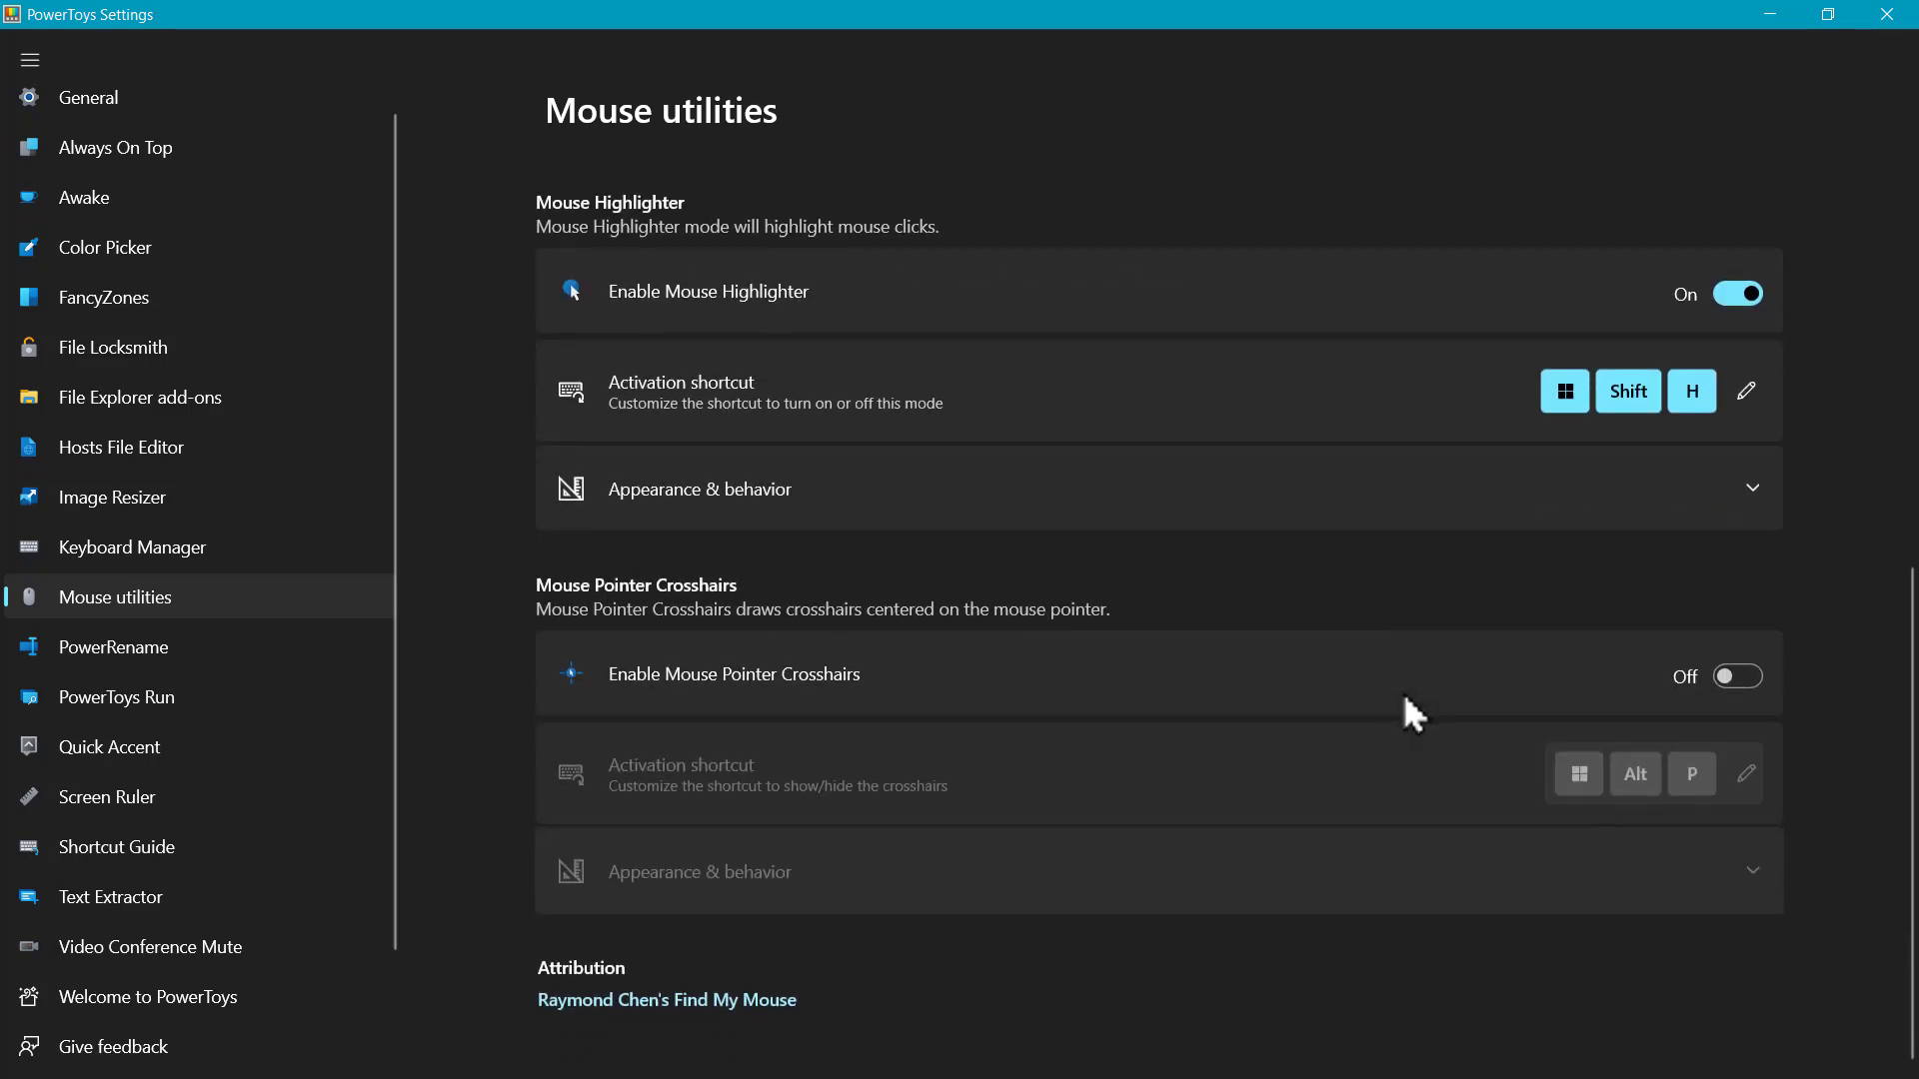
{"action": "scroll", "coordinate": [1401, 689], "scroll_direction": "up", "scroll_amount": 7}
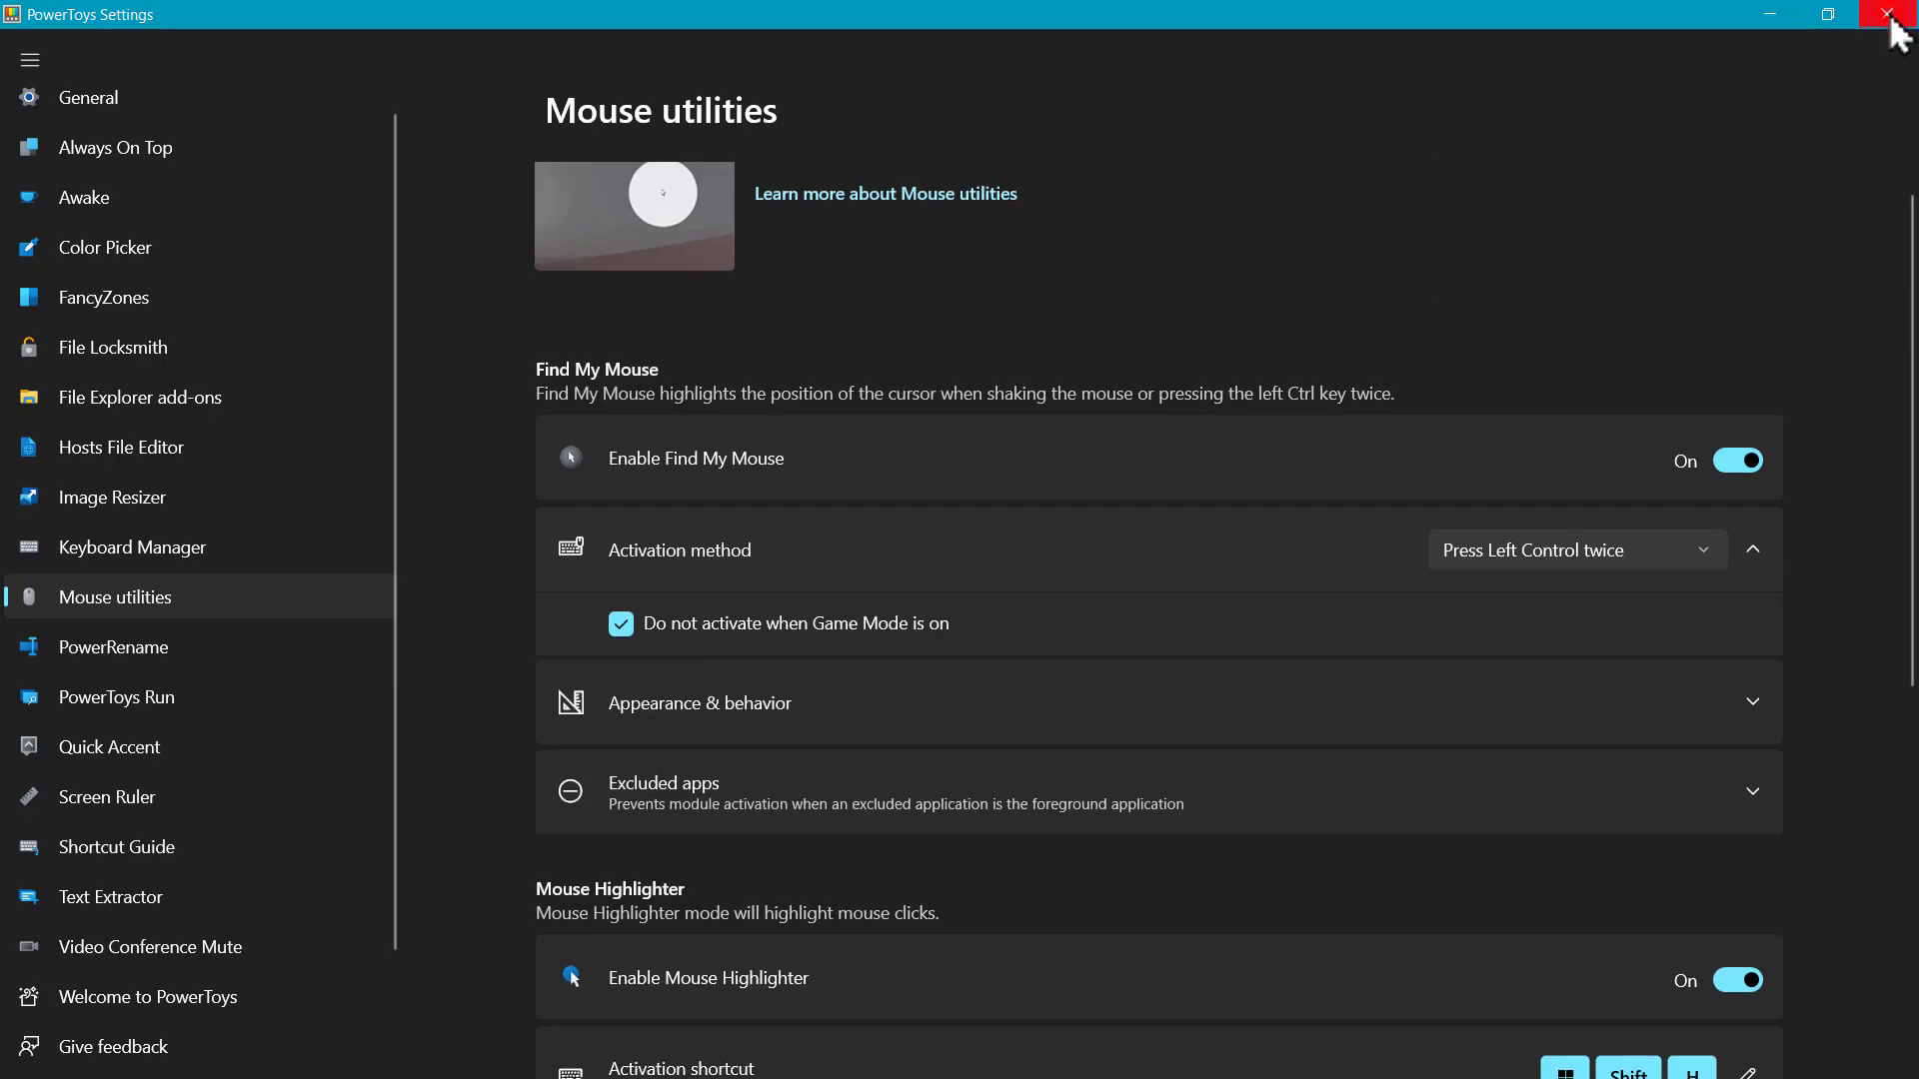
{"action": "left_click", "coordinate": [1890, 15]}
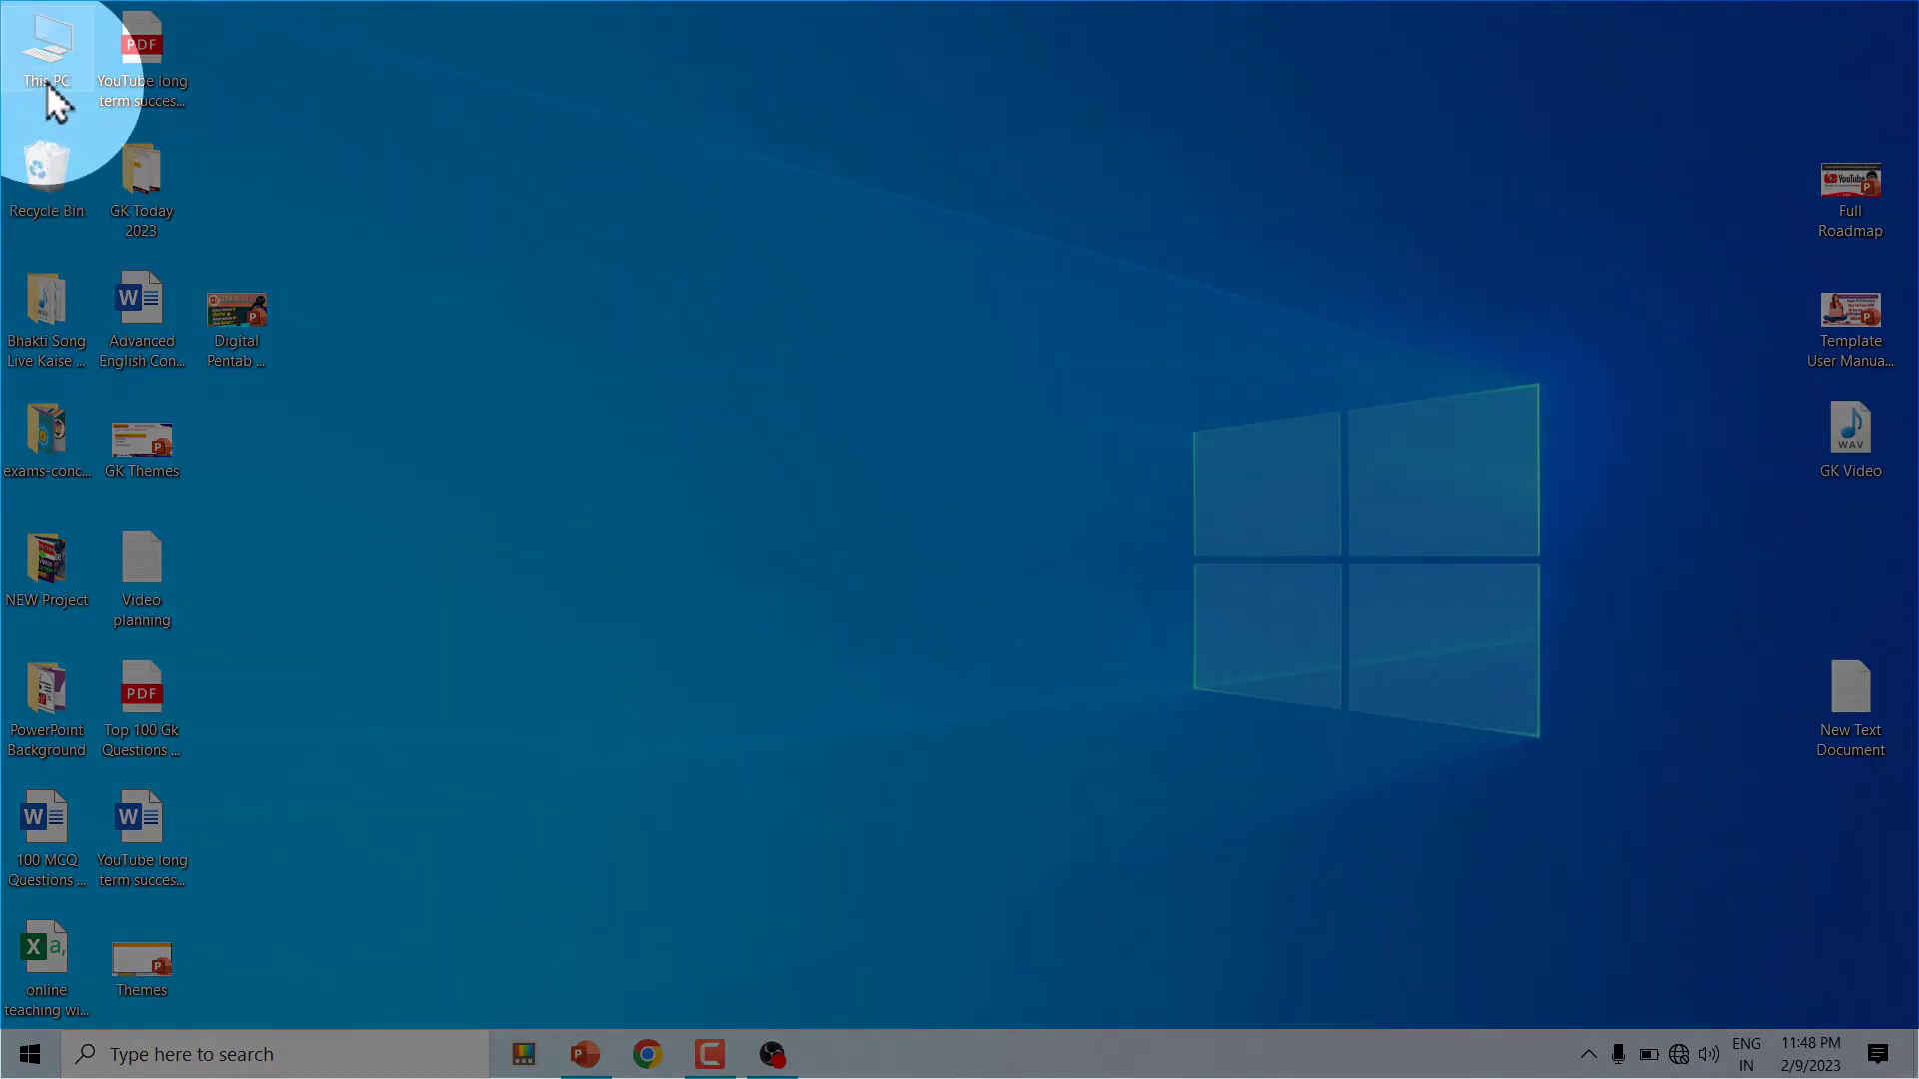
Step: Reopen PowerToys Settings, spotlight the pointer with Find My Mouse and show the Mouse utilities page
{"action": "left_click", "coordinate": [569, 363]}
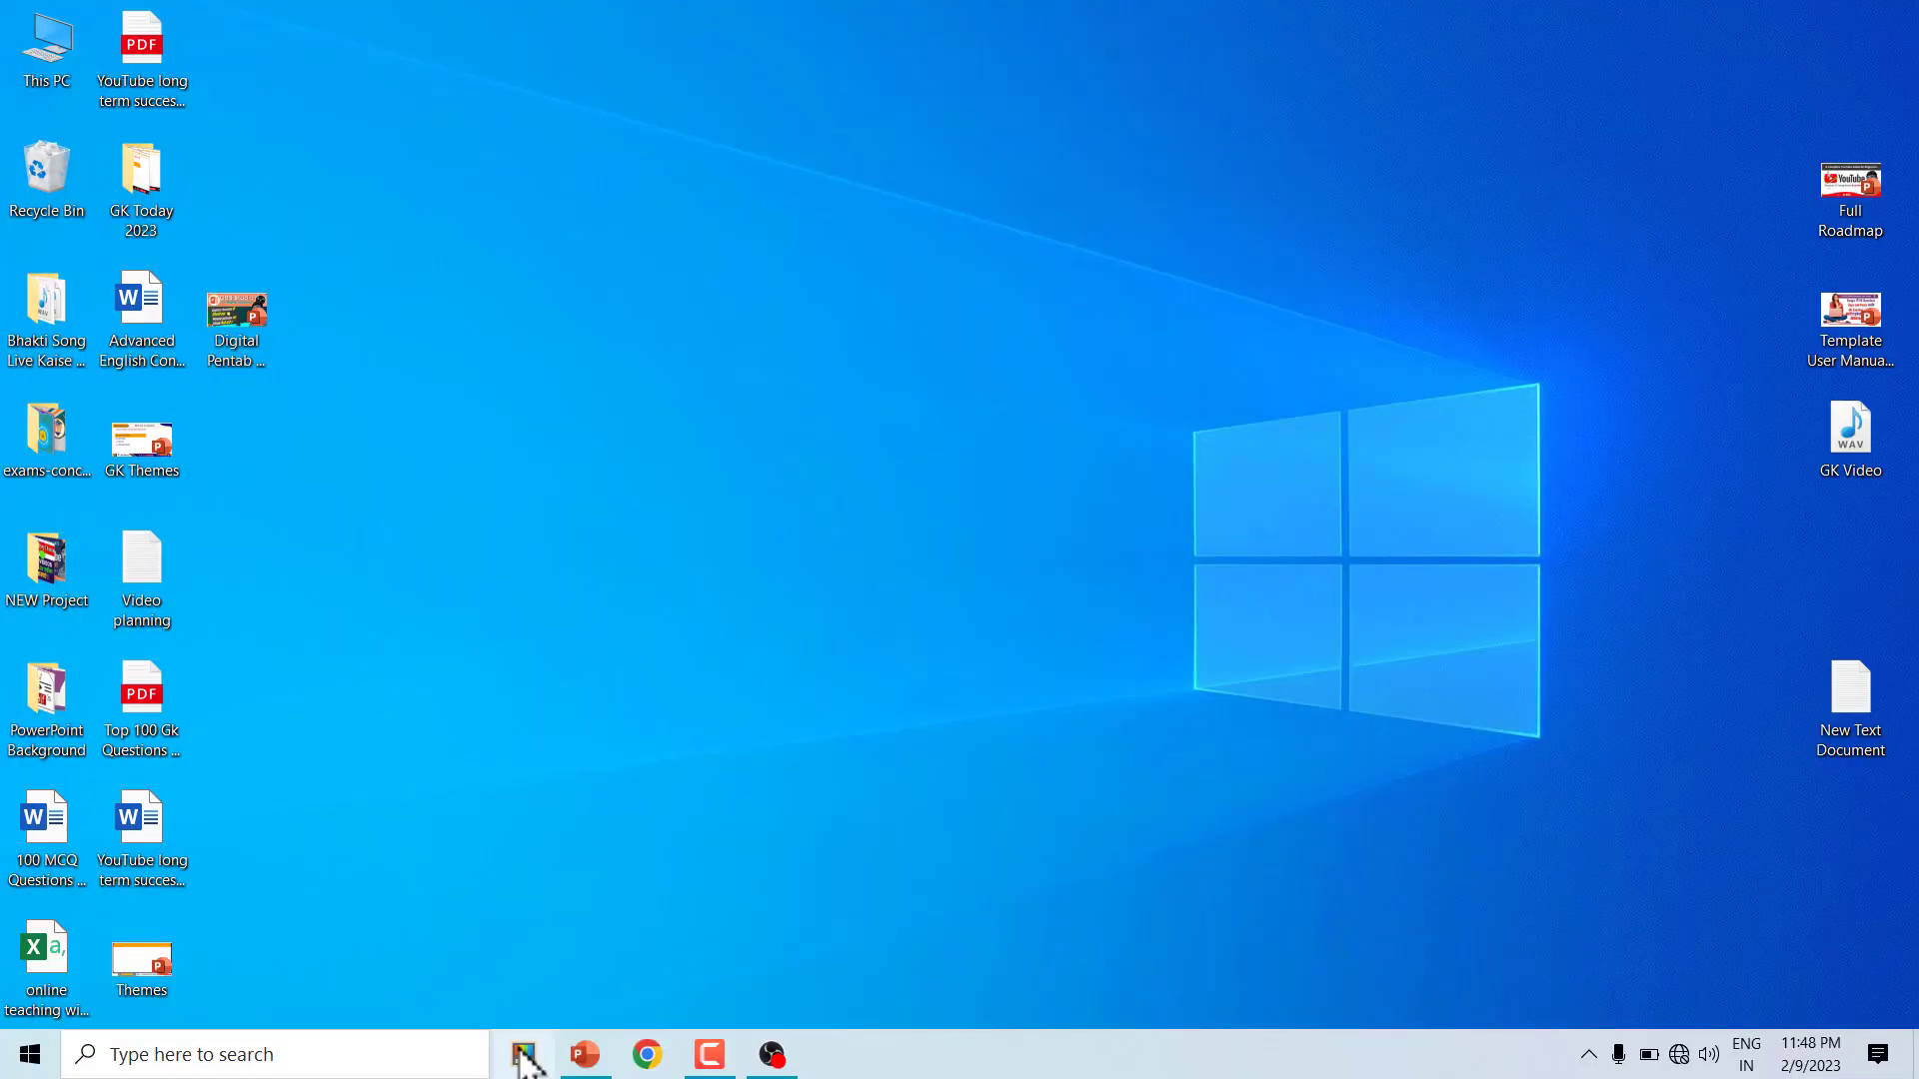
{"action": "left_click", "coordinate": [524, 1057]}
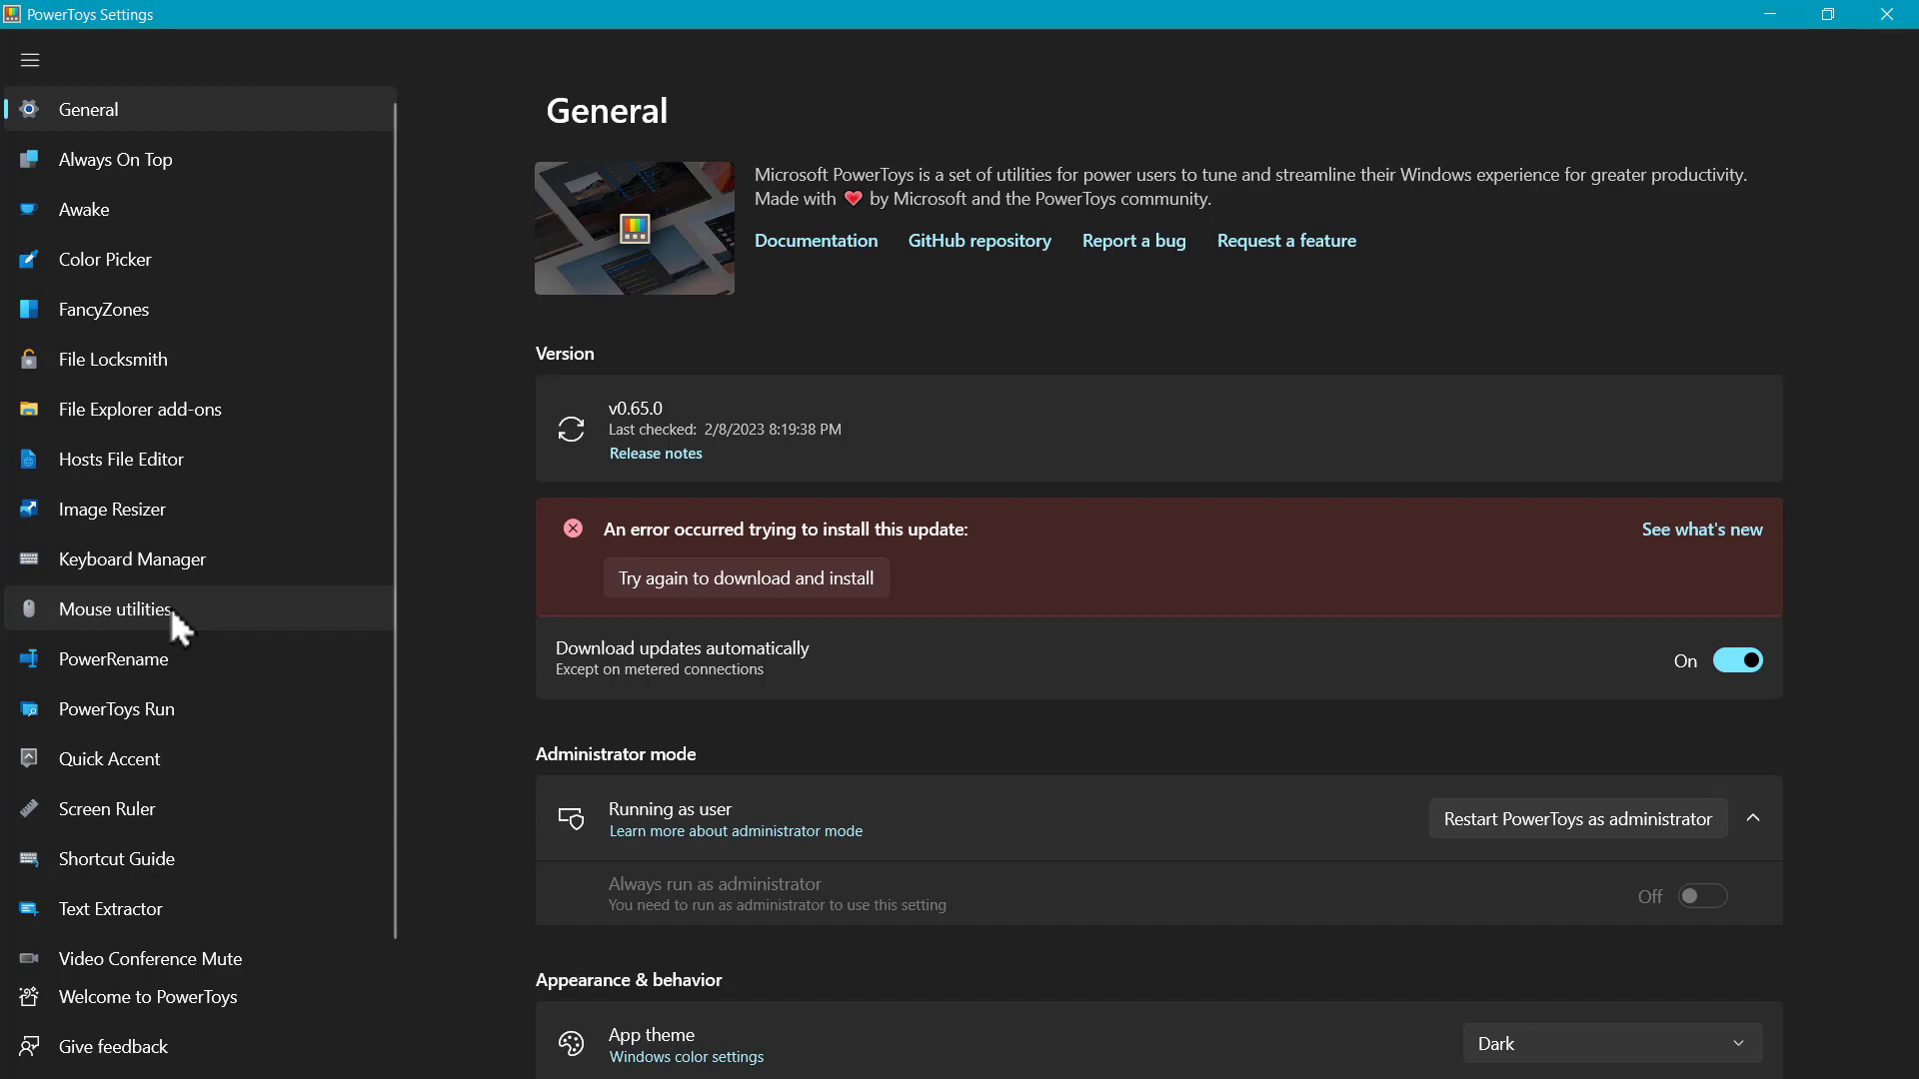
{"action": "key", "text": "ctrl"}
{"action": "key", "text": "ctrl"}
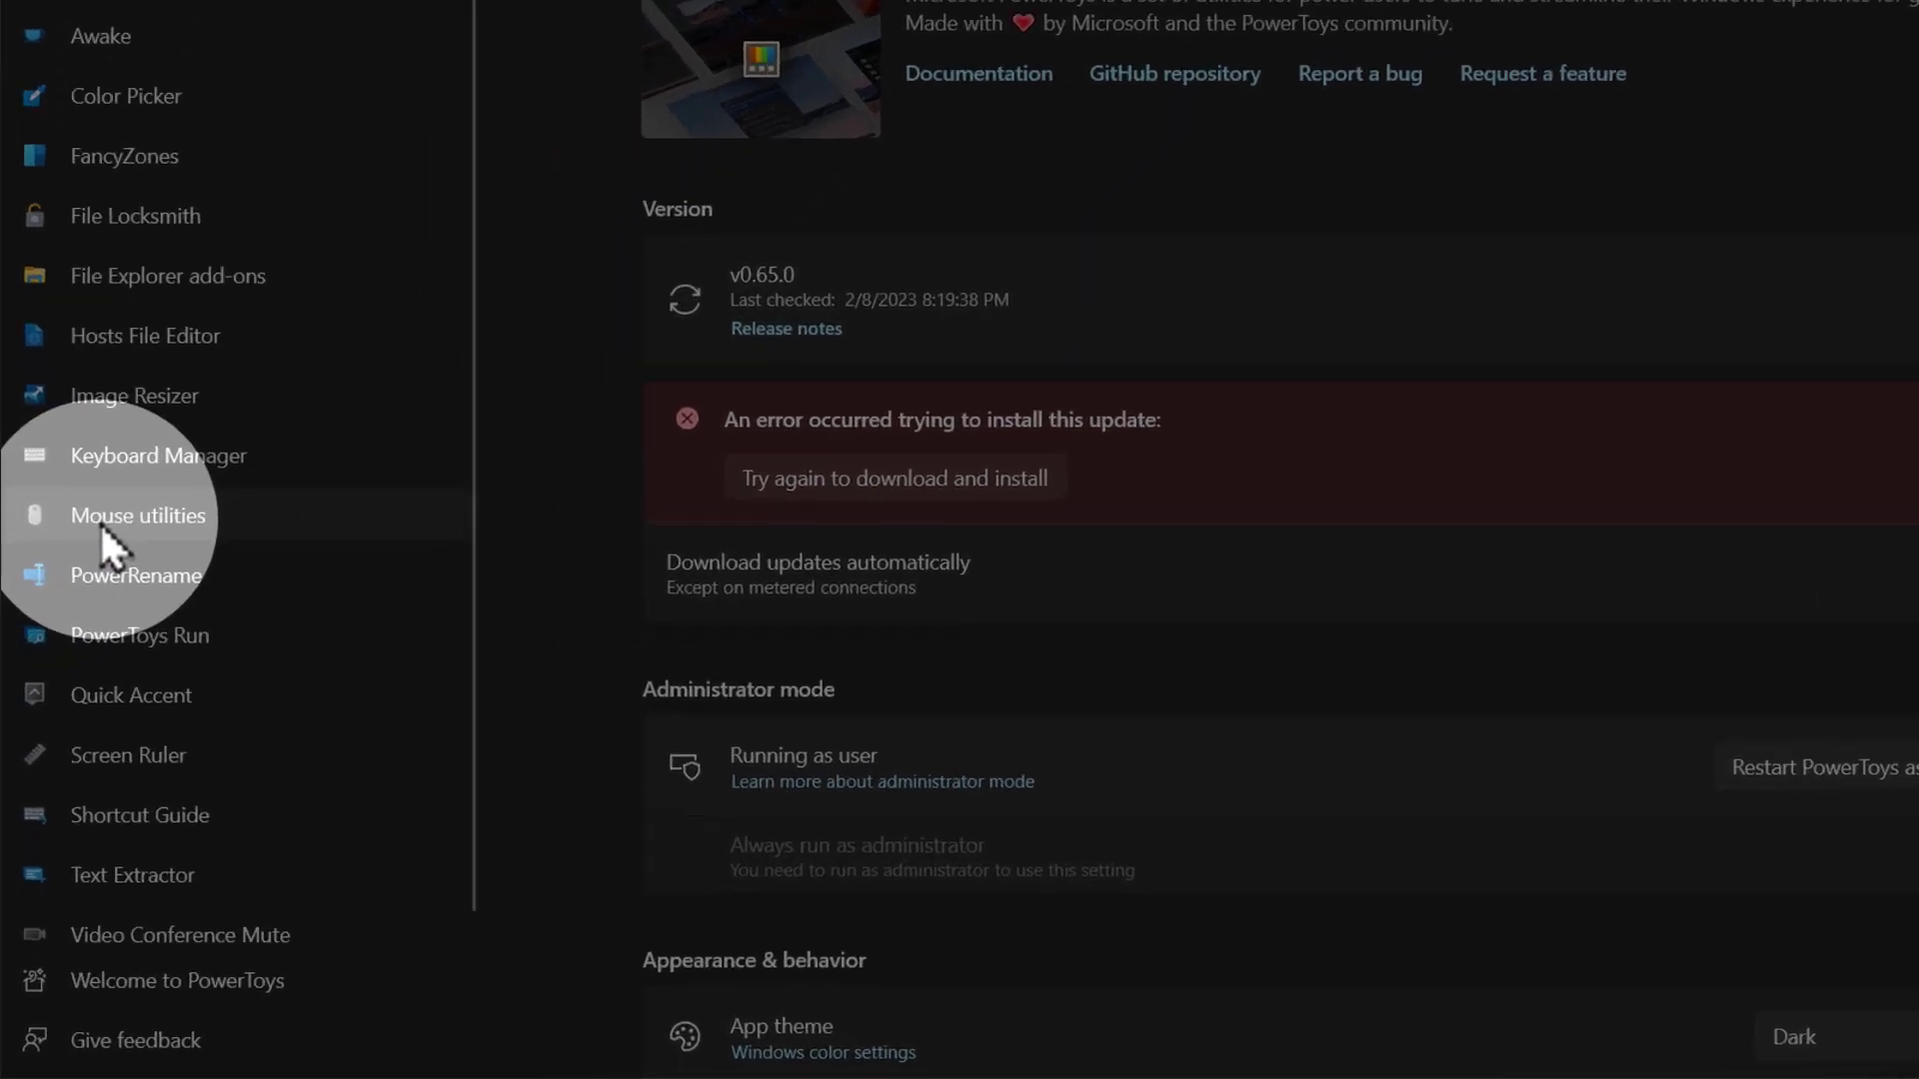
{"action": "left_click", "coordinate": [103, 527]}
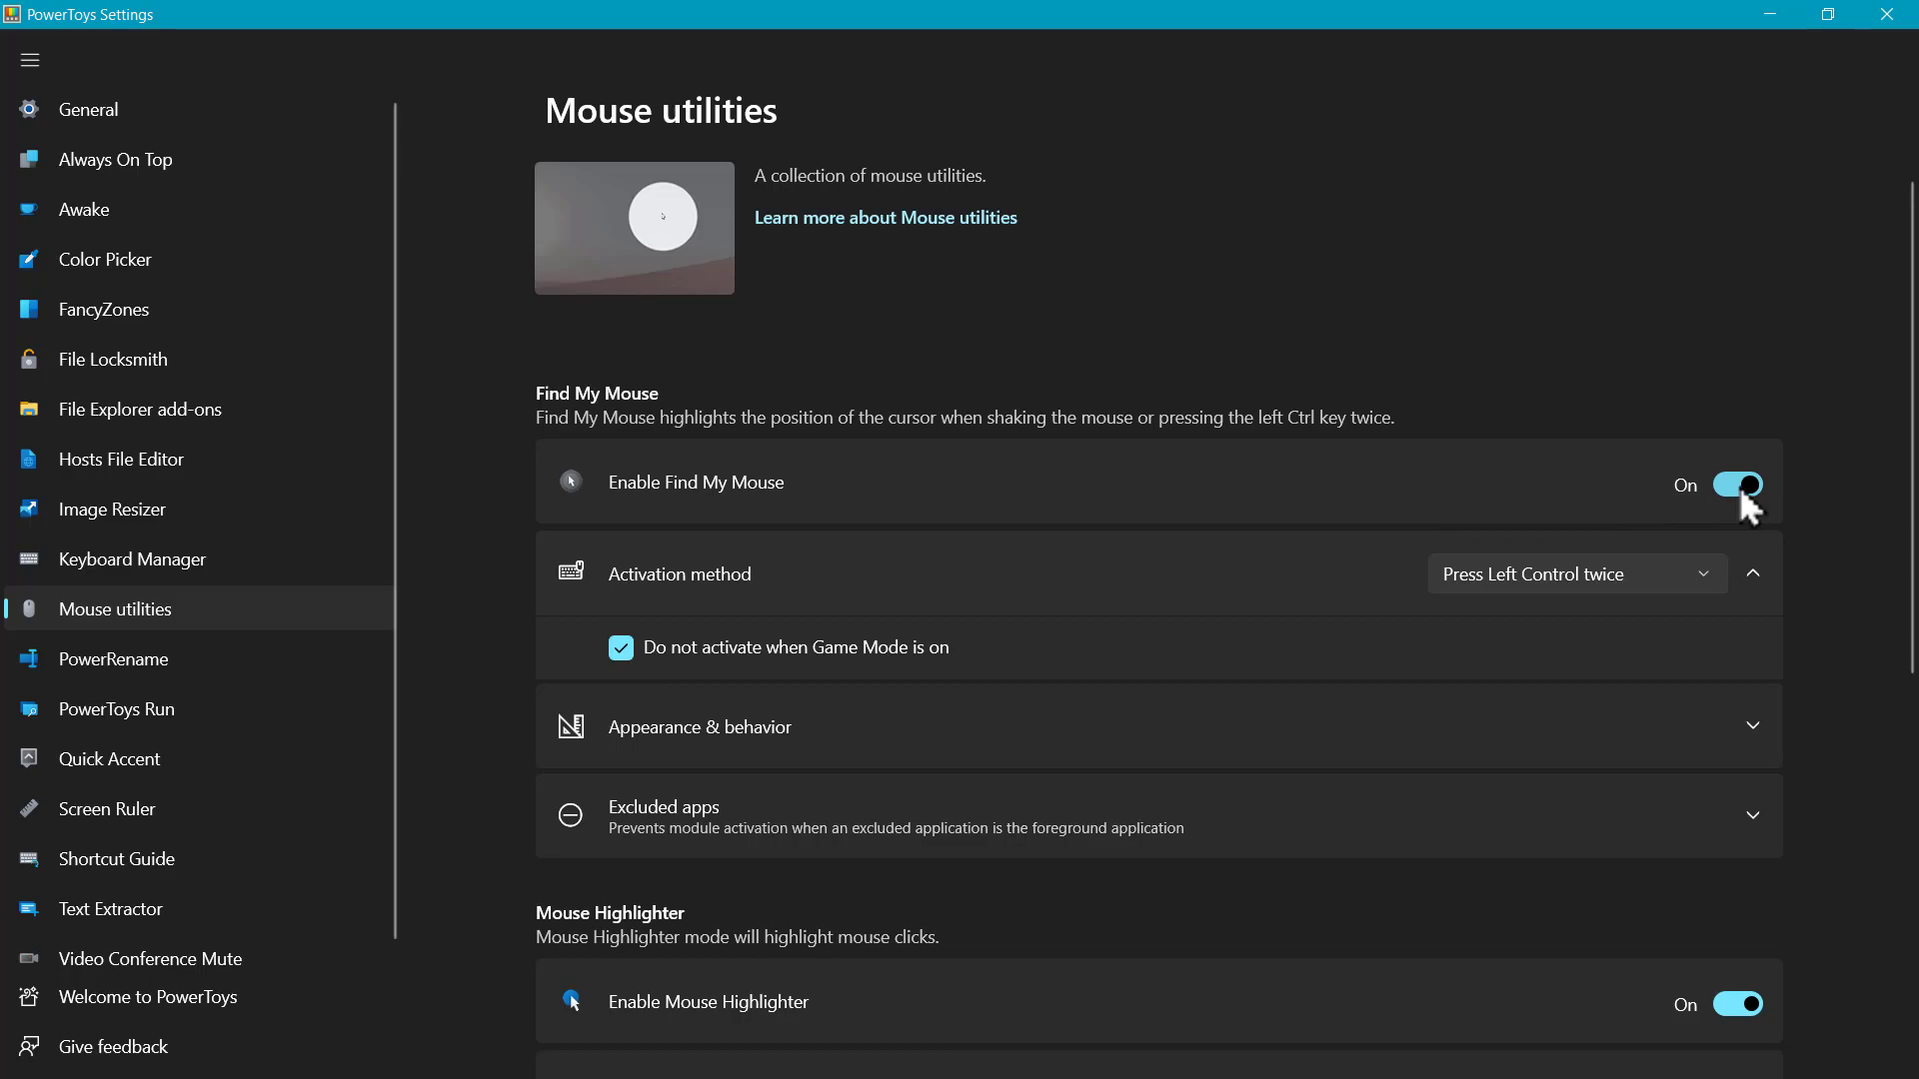
Step: Try the Find My Mouse spotlight on the Mouse utilities page, check the Mouse Highlighter settings and close PowerToys Settings
{"action": "key", "text": "ctrl"}
{"action": "key", "text": "ctrl"}
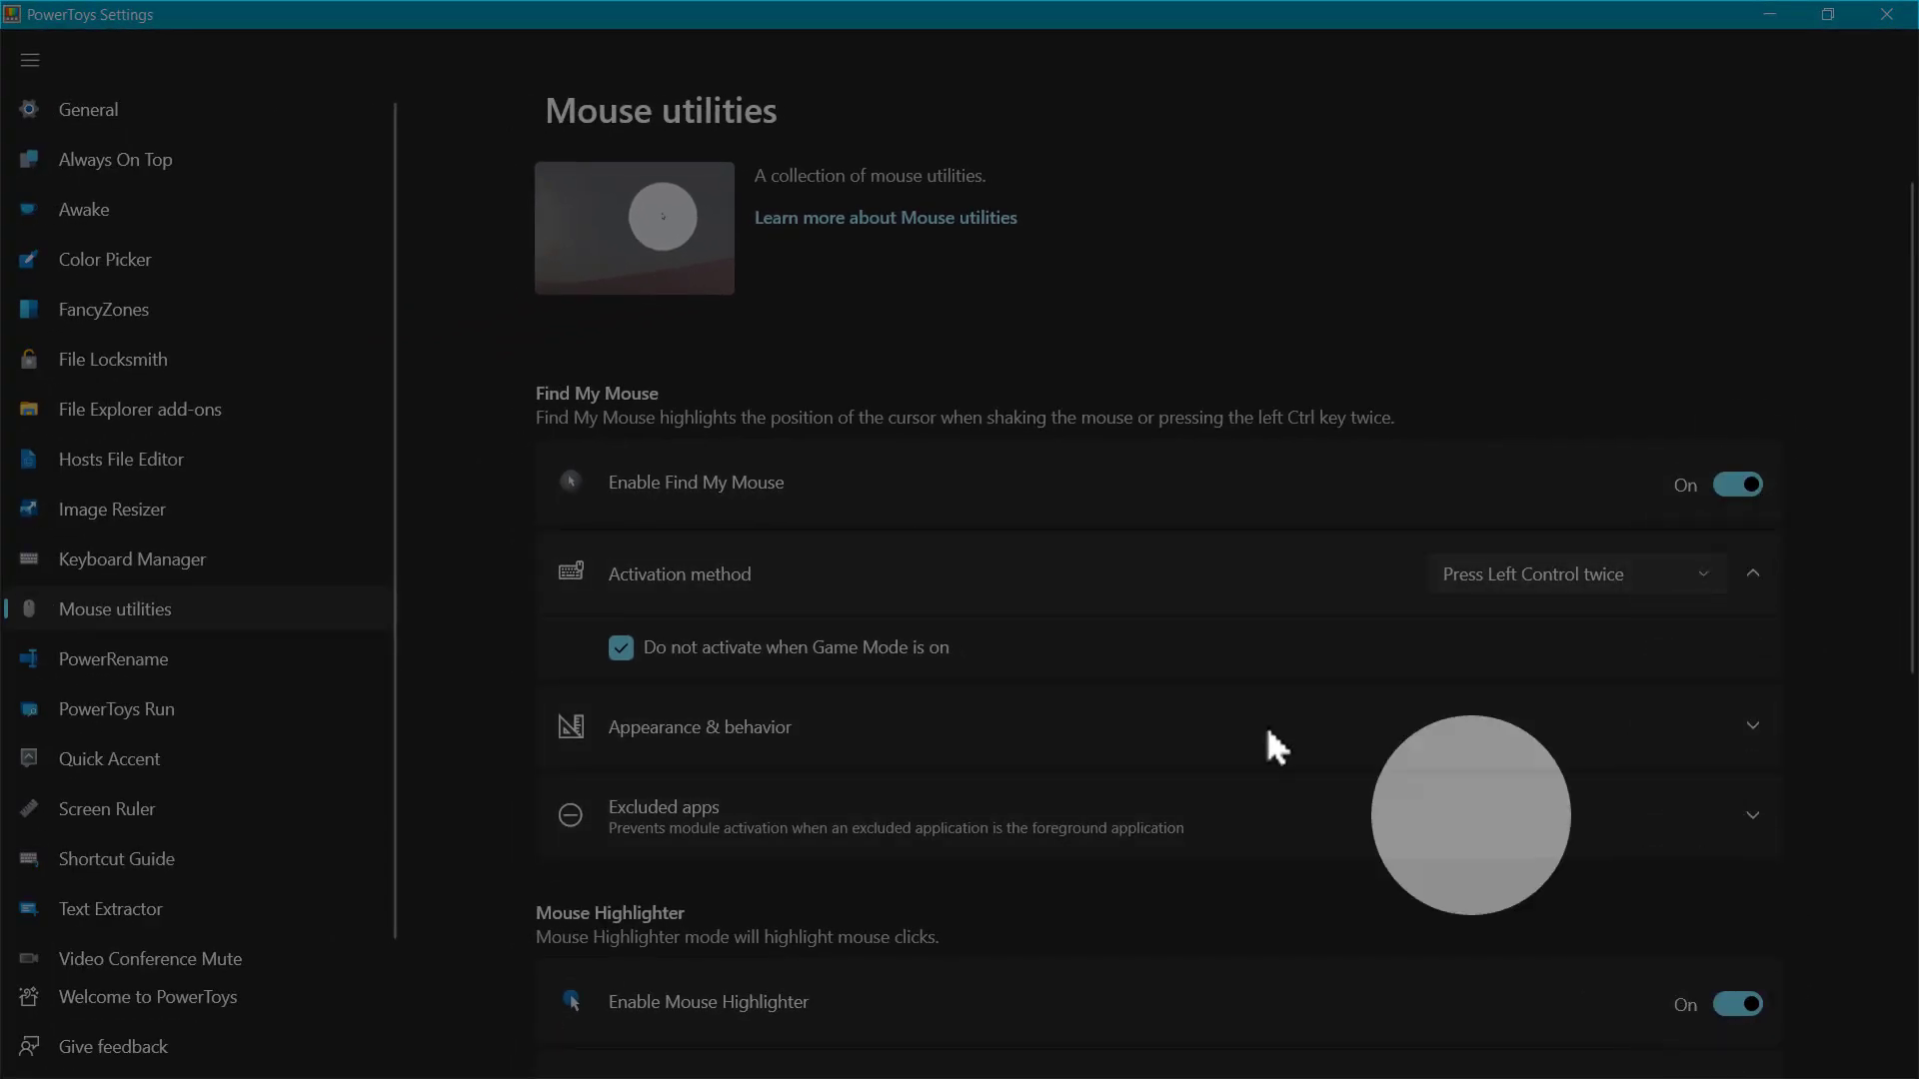
{"action": "left_click", "coordinate": [741, 482]}
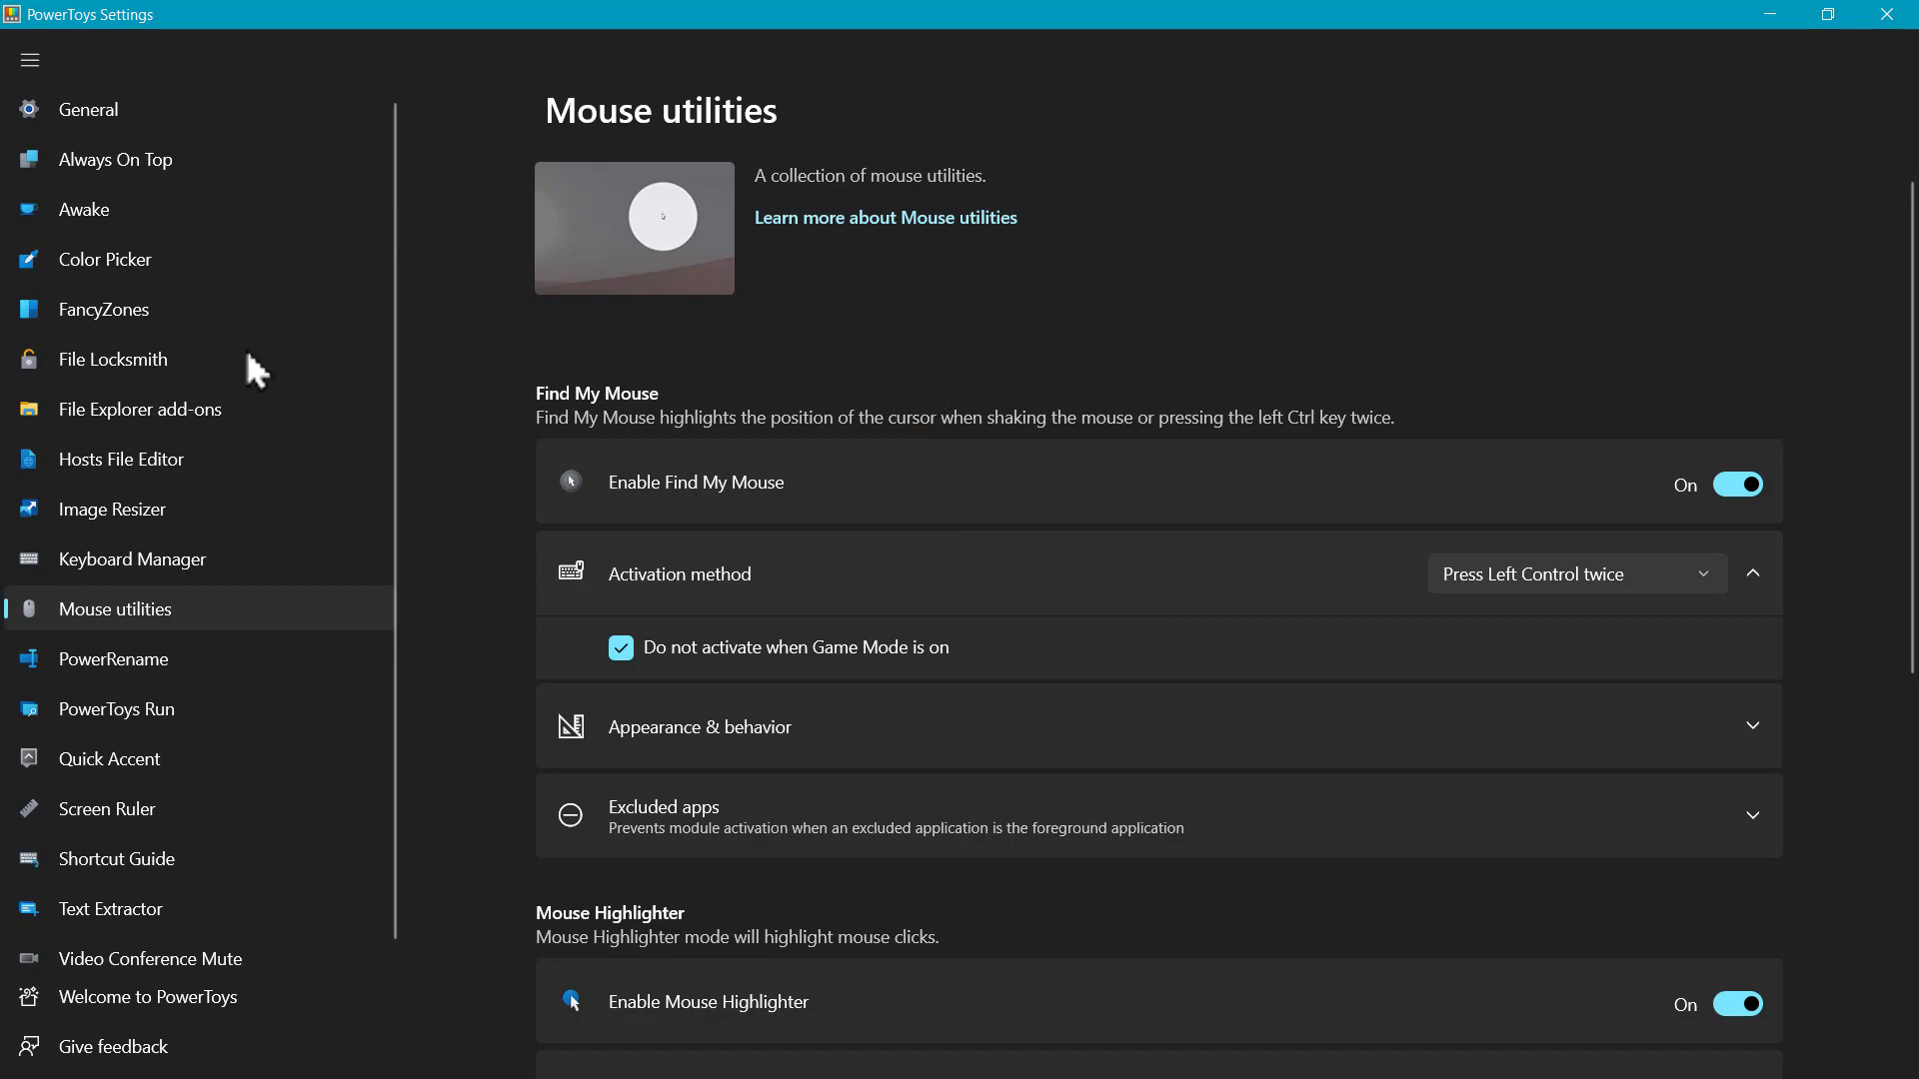
{"action": "scroll", "coordinate": [492, 432], "scroll_direction": "down", "scroll_amount": 5}
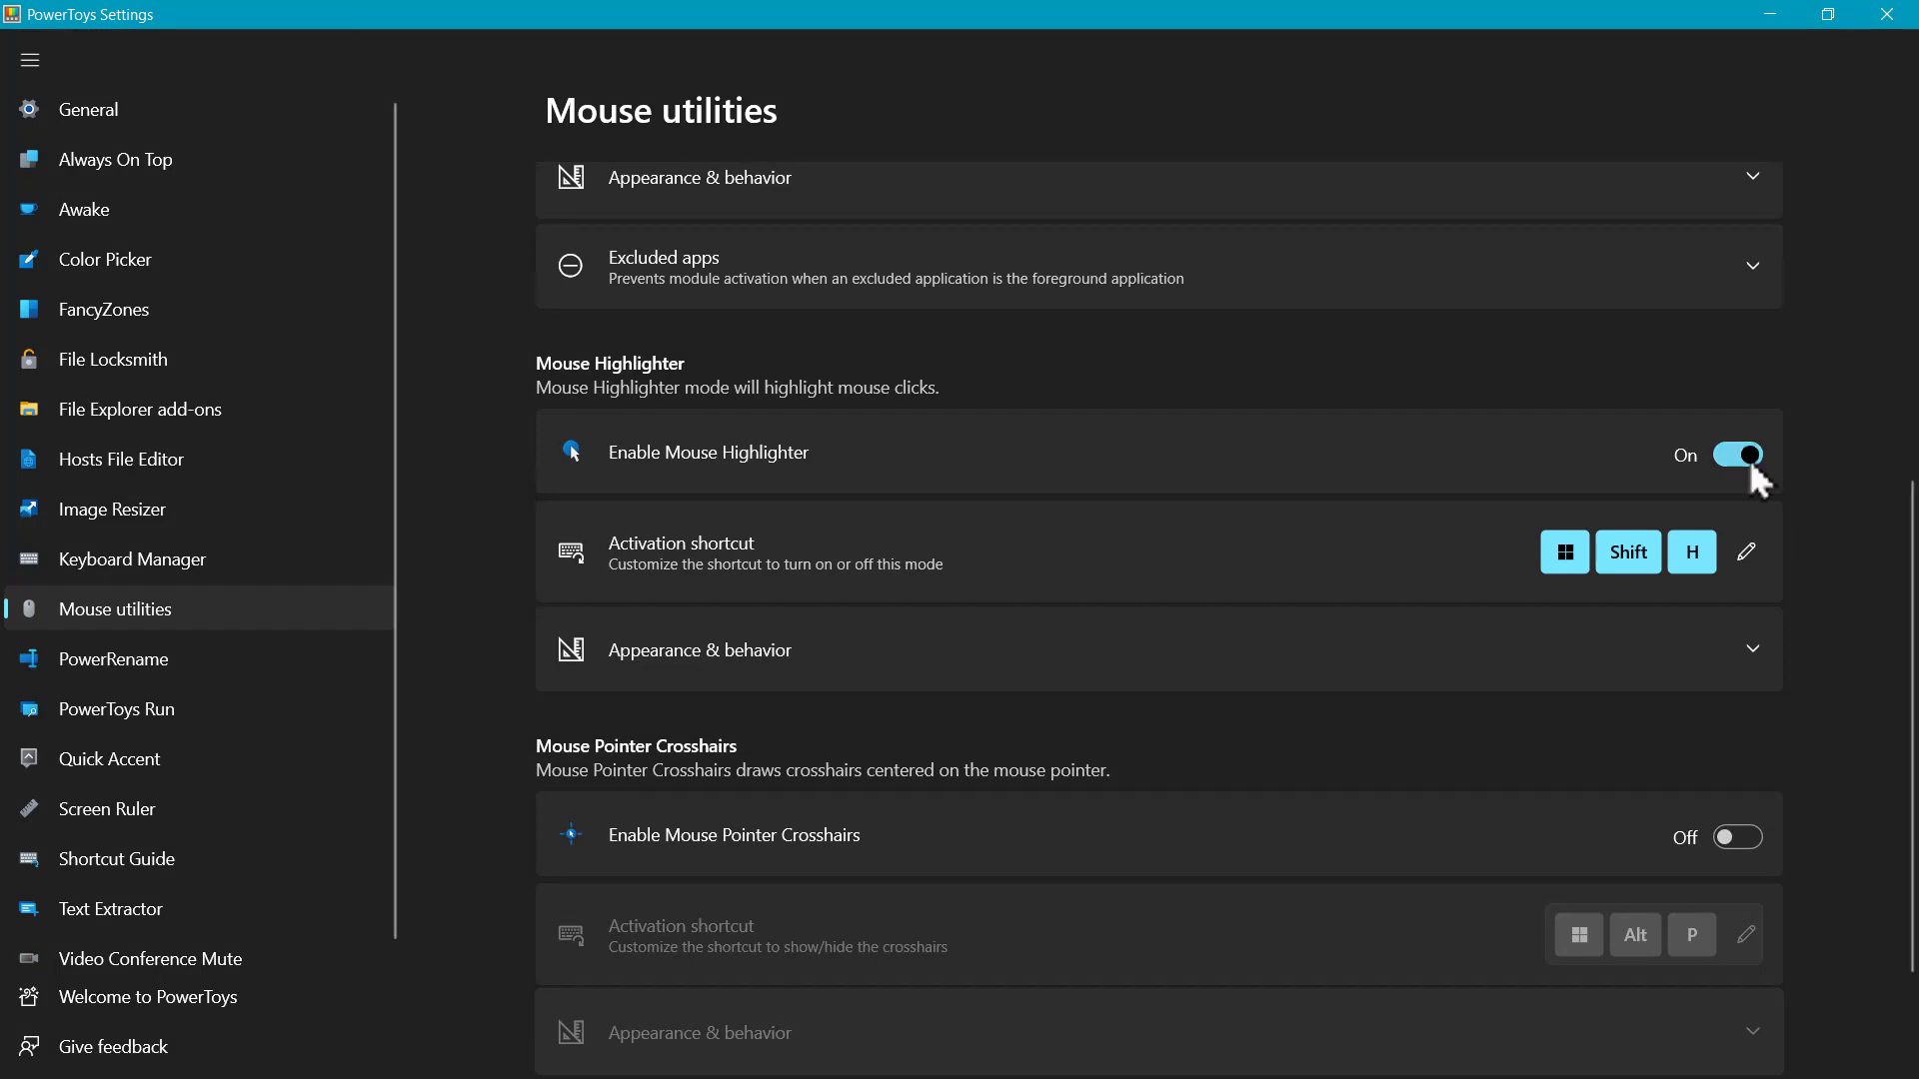
{"action": "left_click", "coordinate": [1887, 14]}
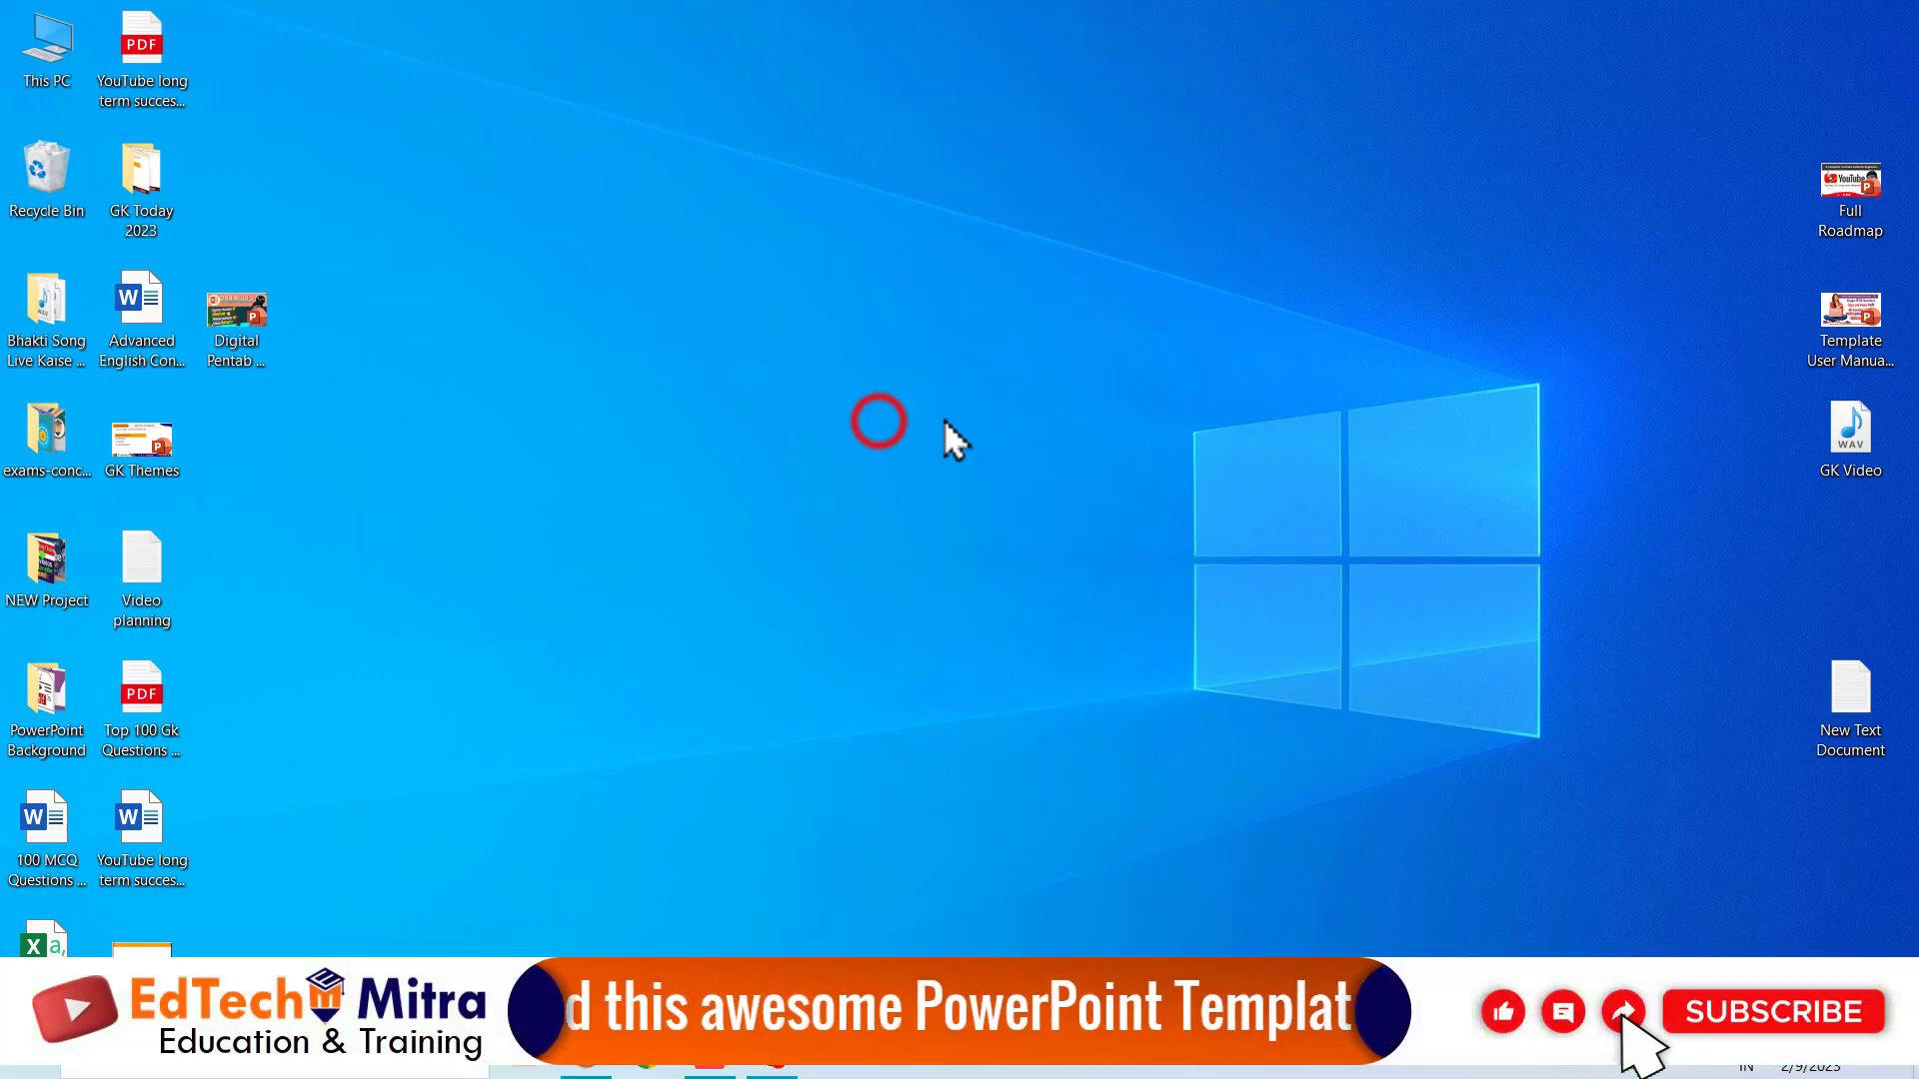
Step: Try out Mouse Highlighter on the empty desktop with and without its highlight, toggling it with its activation shortcut
{"action": "left_click", "coordinate": [913, 400]}
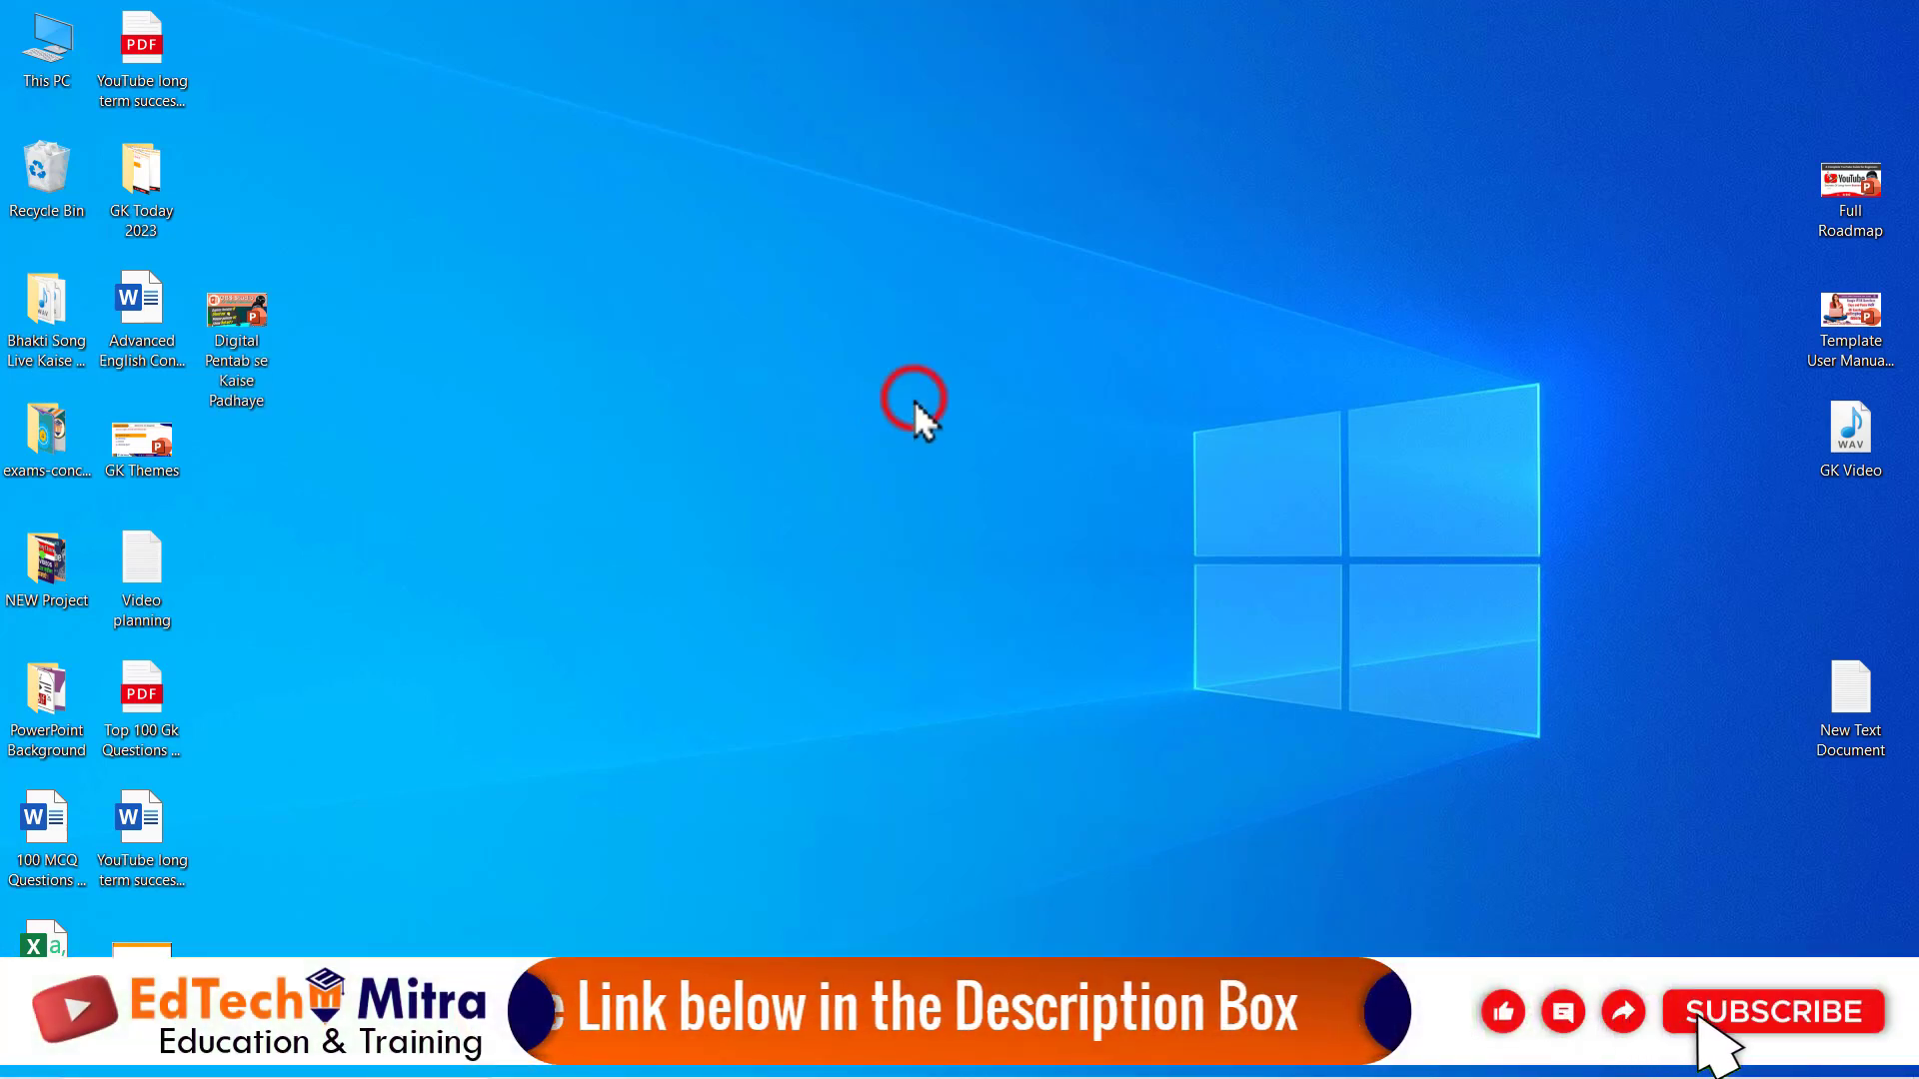
{"action": "left_click", "coordinate": [914, 400]}
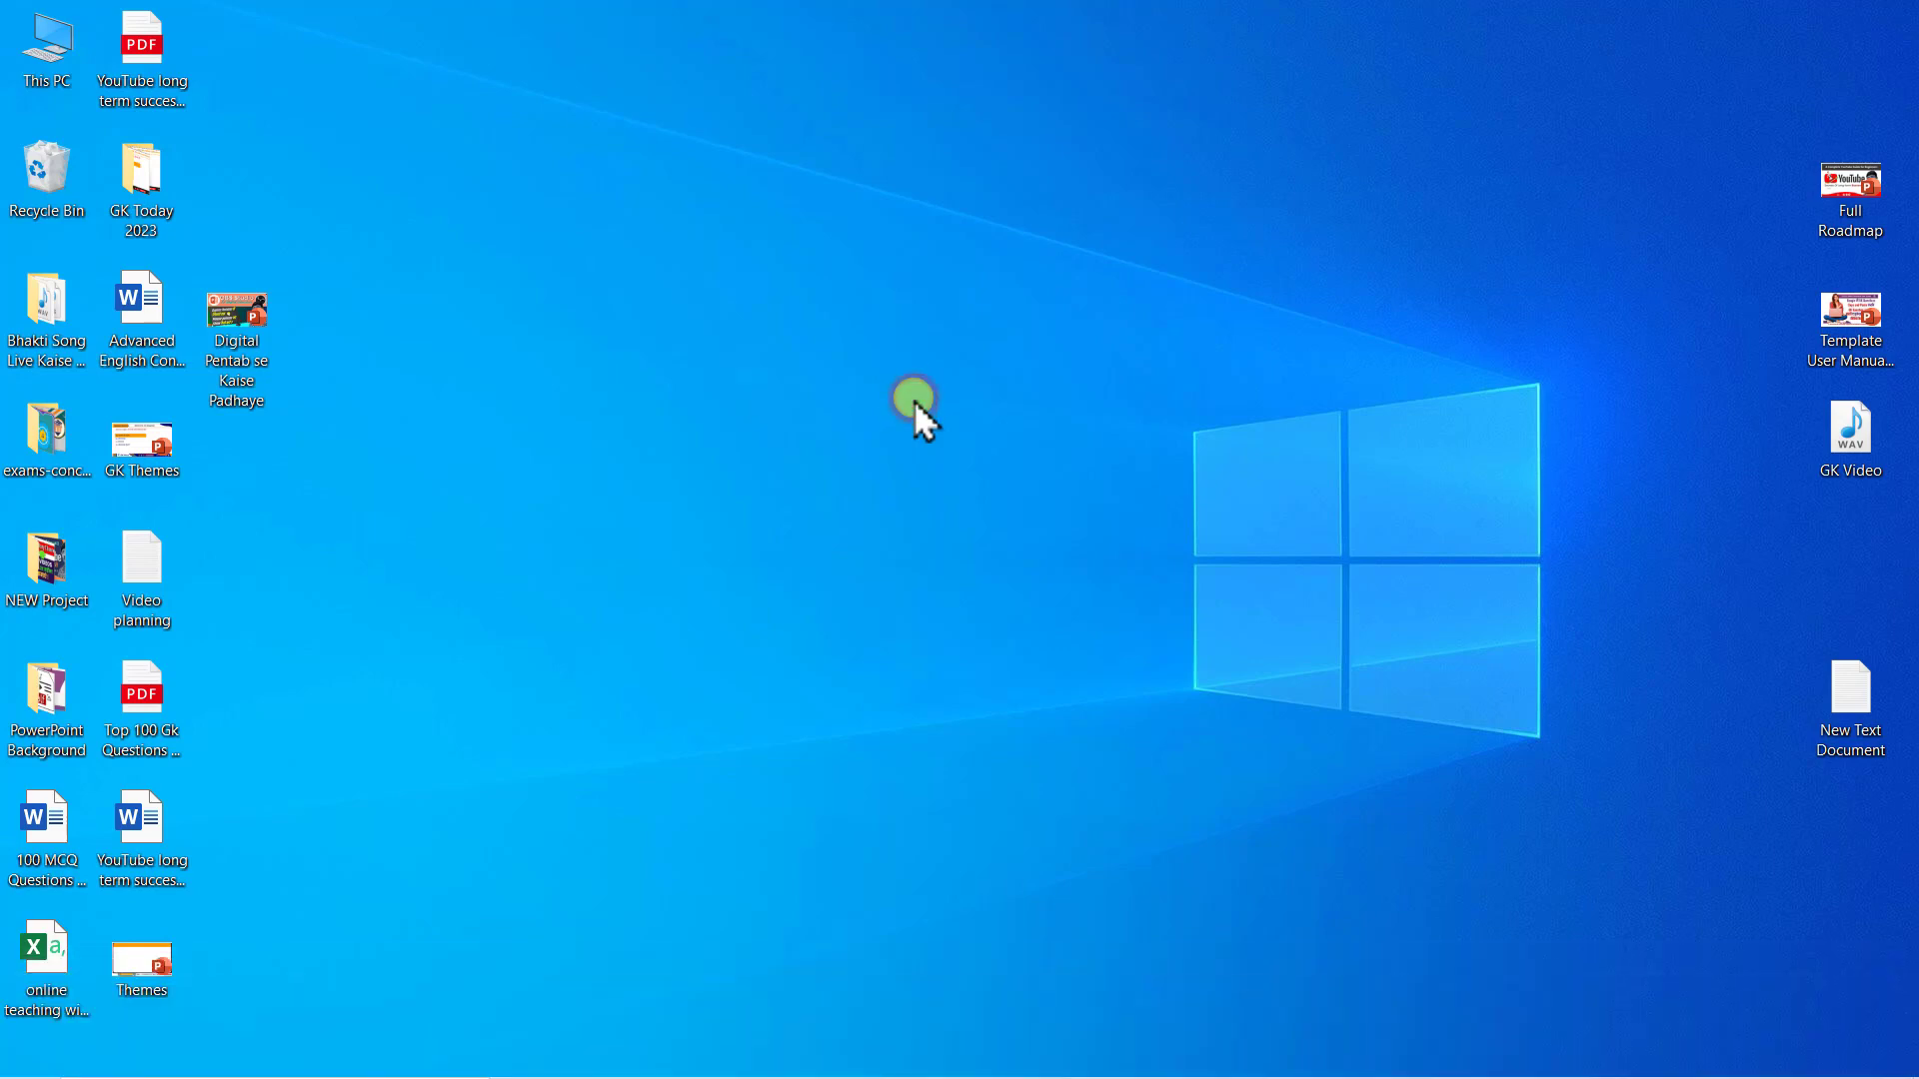
{"action": "left_click_drag", "start_coordinate": [913, 400], "coordinate": [600, 346]}
{"action": "left_click", "coordinate": [829, 356]}
{"action": "left_click", "coordinate": [829, 356]}
{"action": "key", "text": "shift+super+h"}
Step: Check the hidden notification area icons for PowerToys and dismiss them
{"action": "mouse_move", "coordinate": [1507, 1057]}
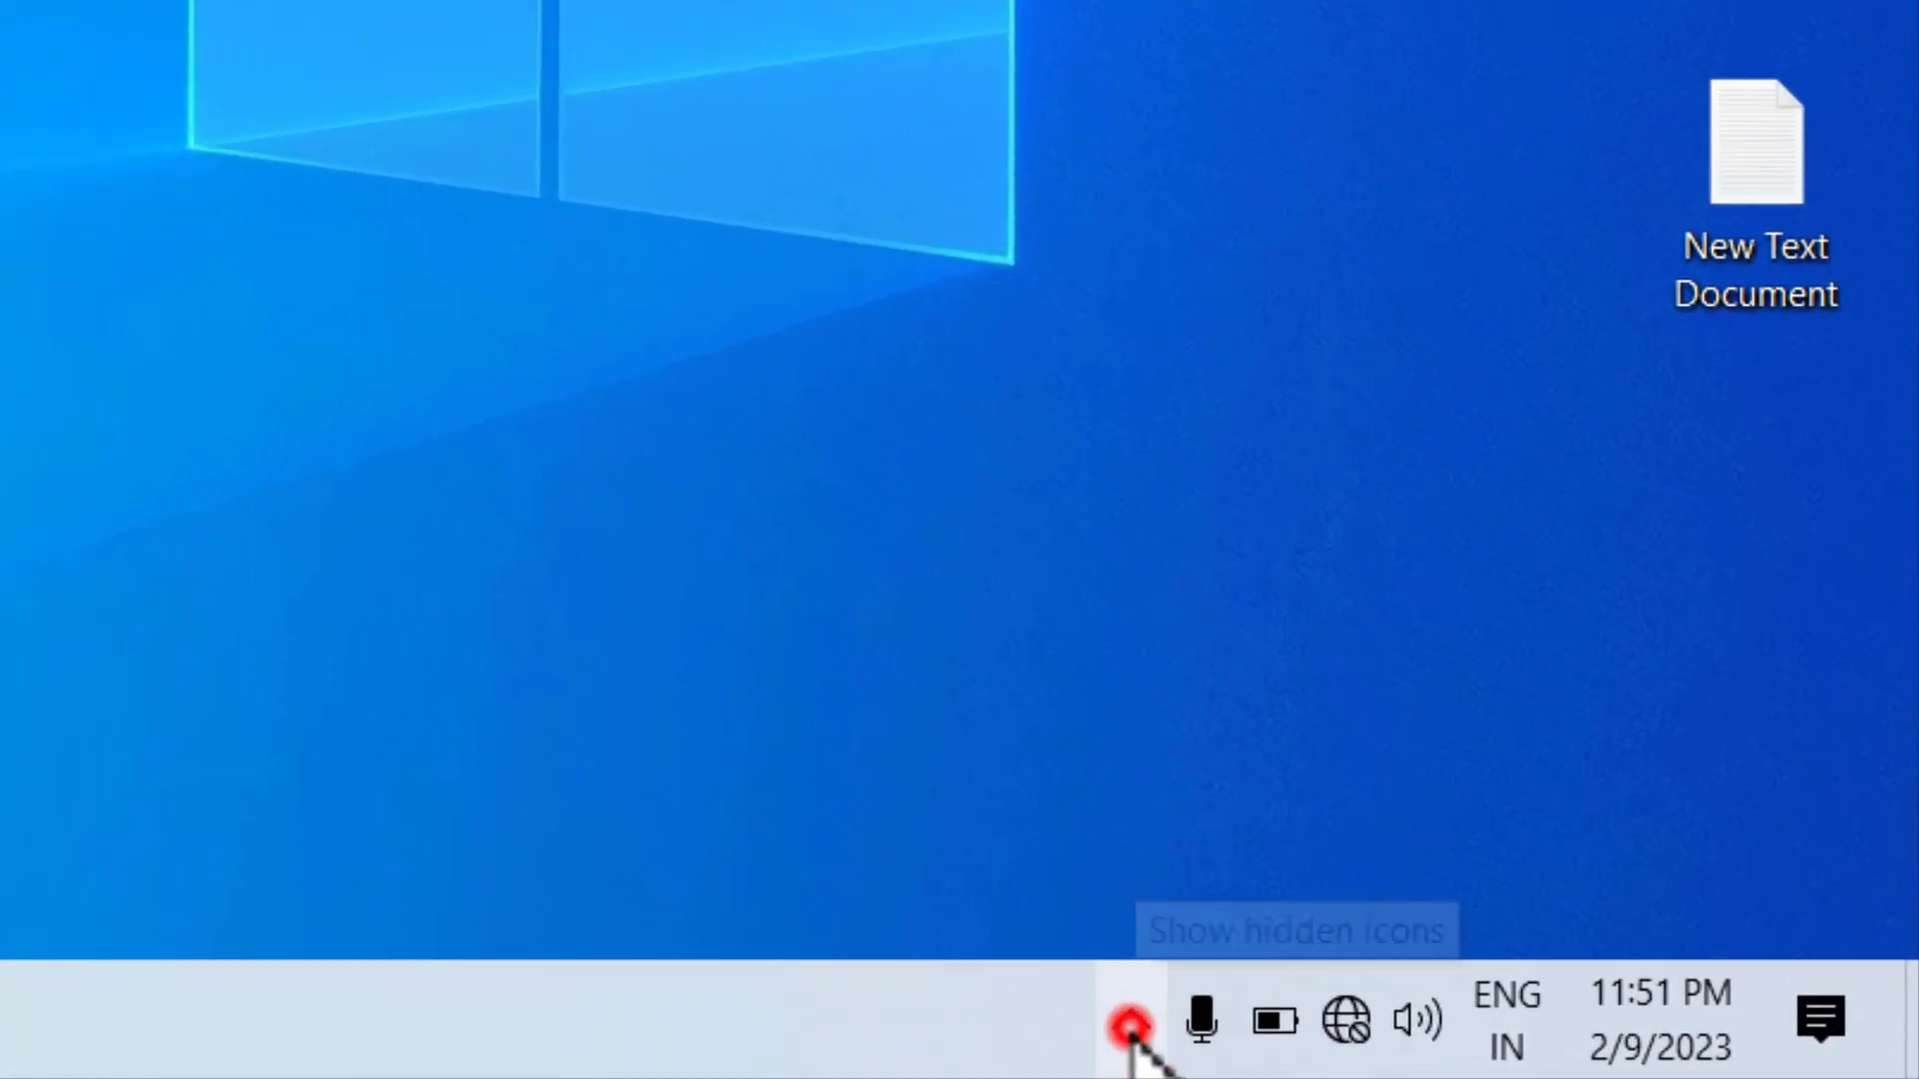
{"action": "left_click", "coordinate": [1131, 1033]}
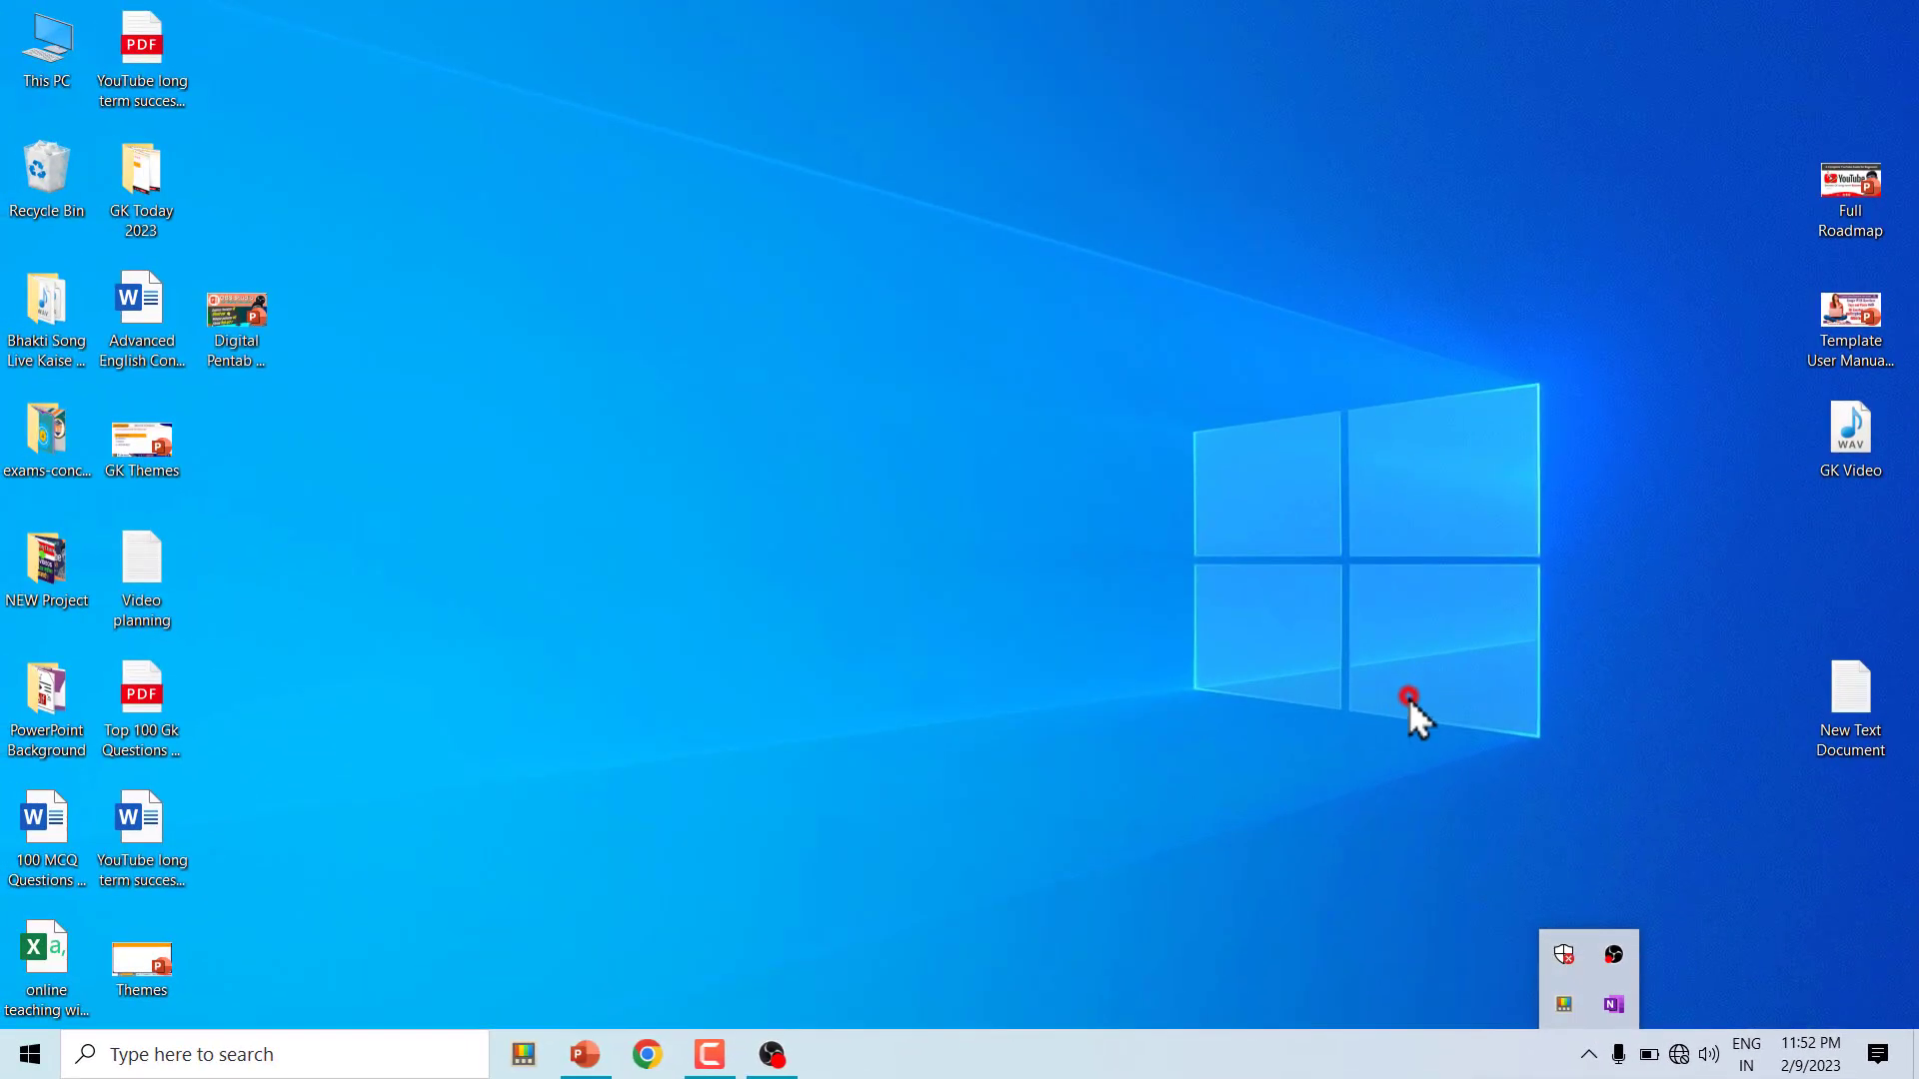
{"action": "left_click", "coordinate": [1407, 698]}
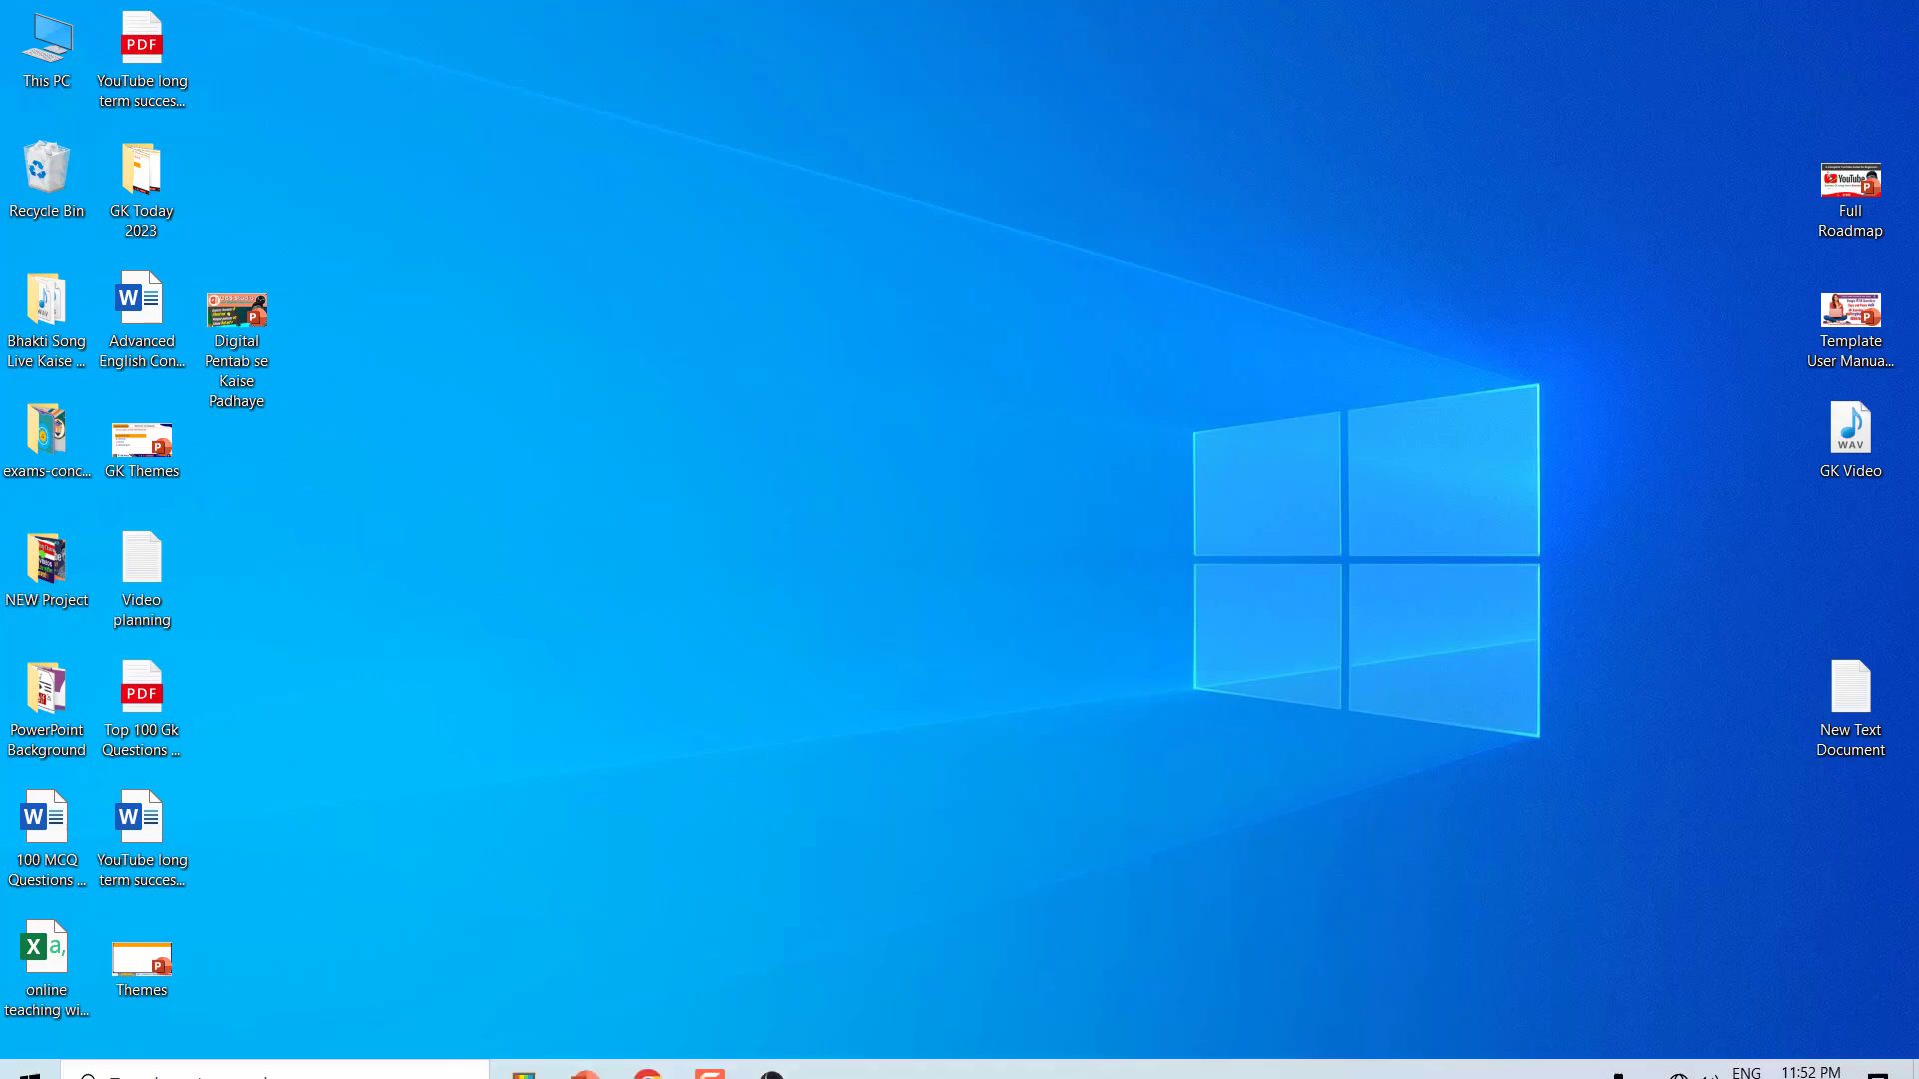
Step: Switch to the Digital Pentab se Kaise Padhaye presentation in PowerPoint and minimize it again
{"action": "left_click", "coordinate": [580, 1054]}
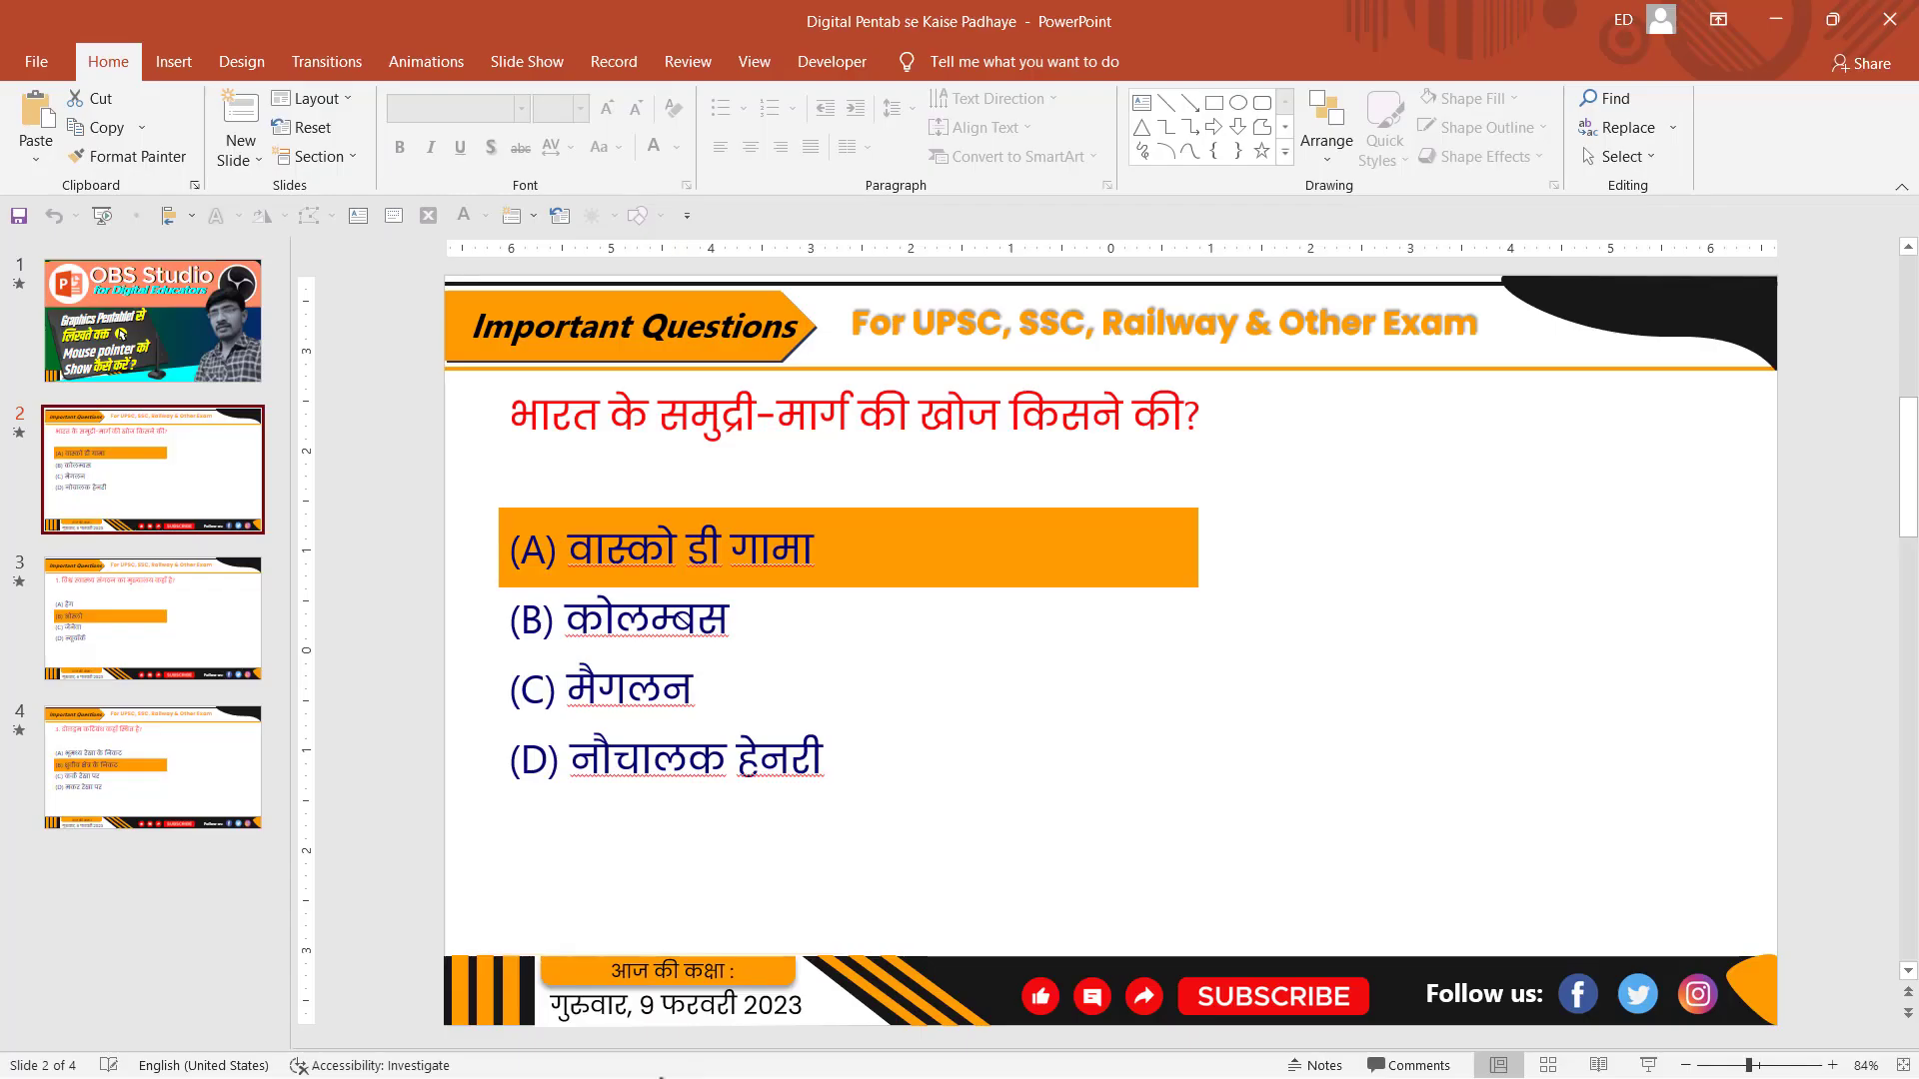
{"action": "left_click", "coordinate": [1771, 16]}
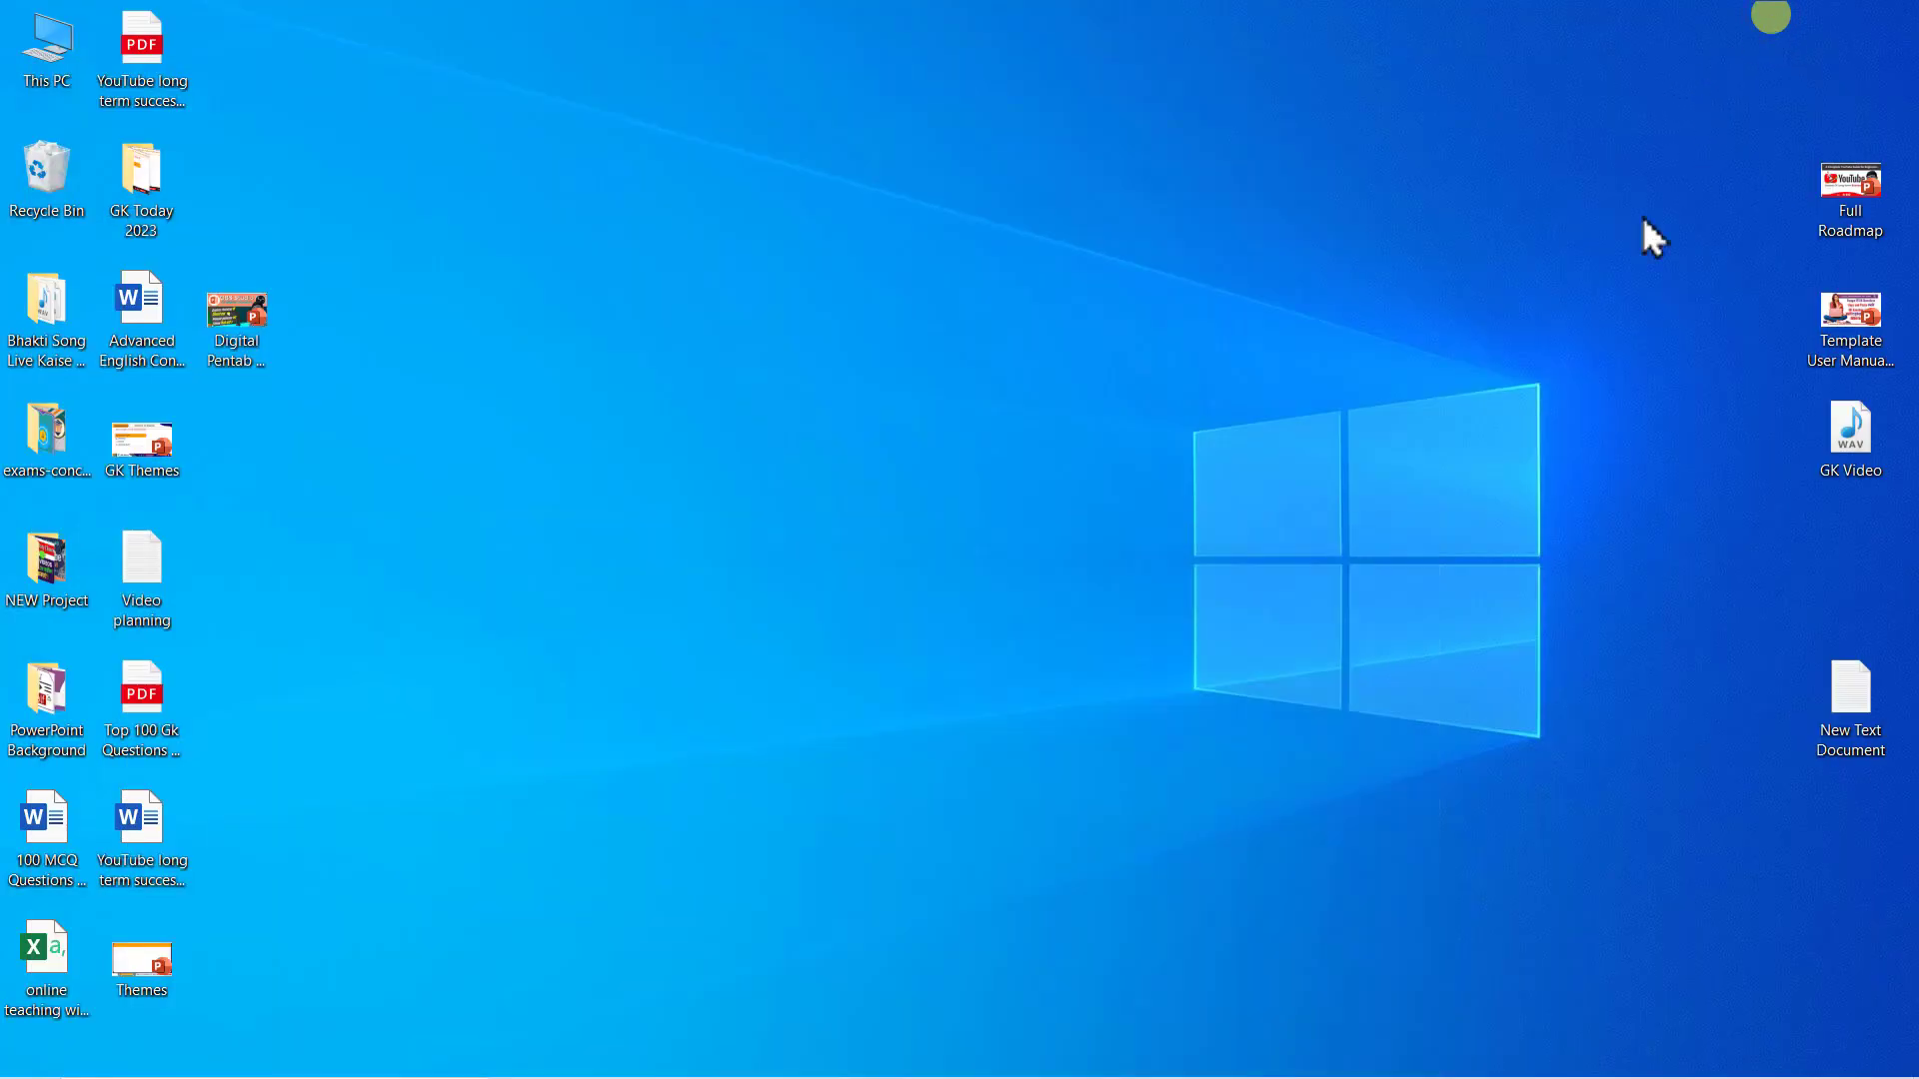
Step: Switch to OBS Studio, select the Display Capture source and restart the recording, leaving the window minimized
{"action": "left_click", "coordinate": [763, 1051]}
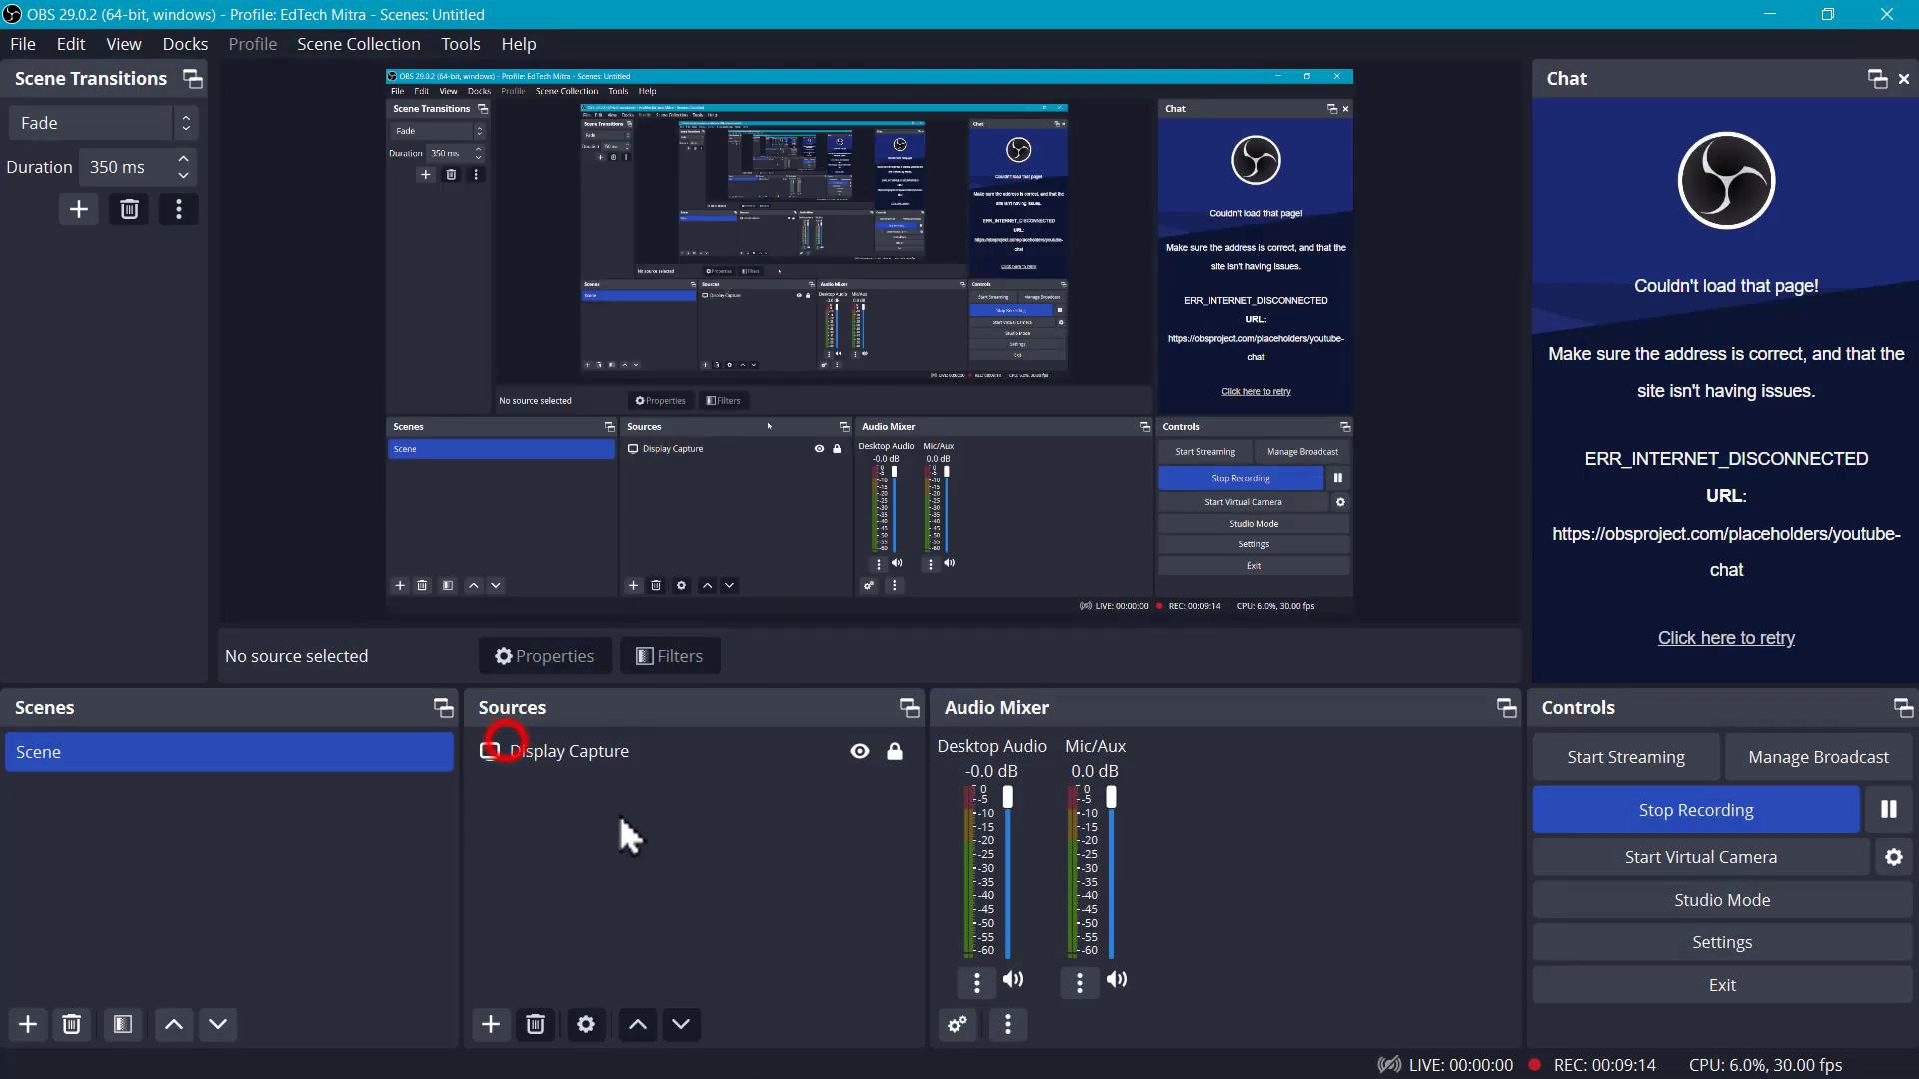
{"action": "left_click", "coordinate": [496, 752]}
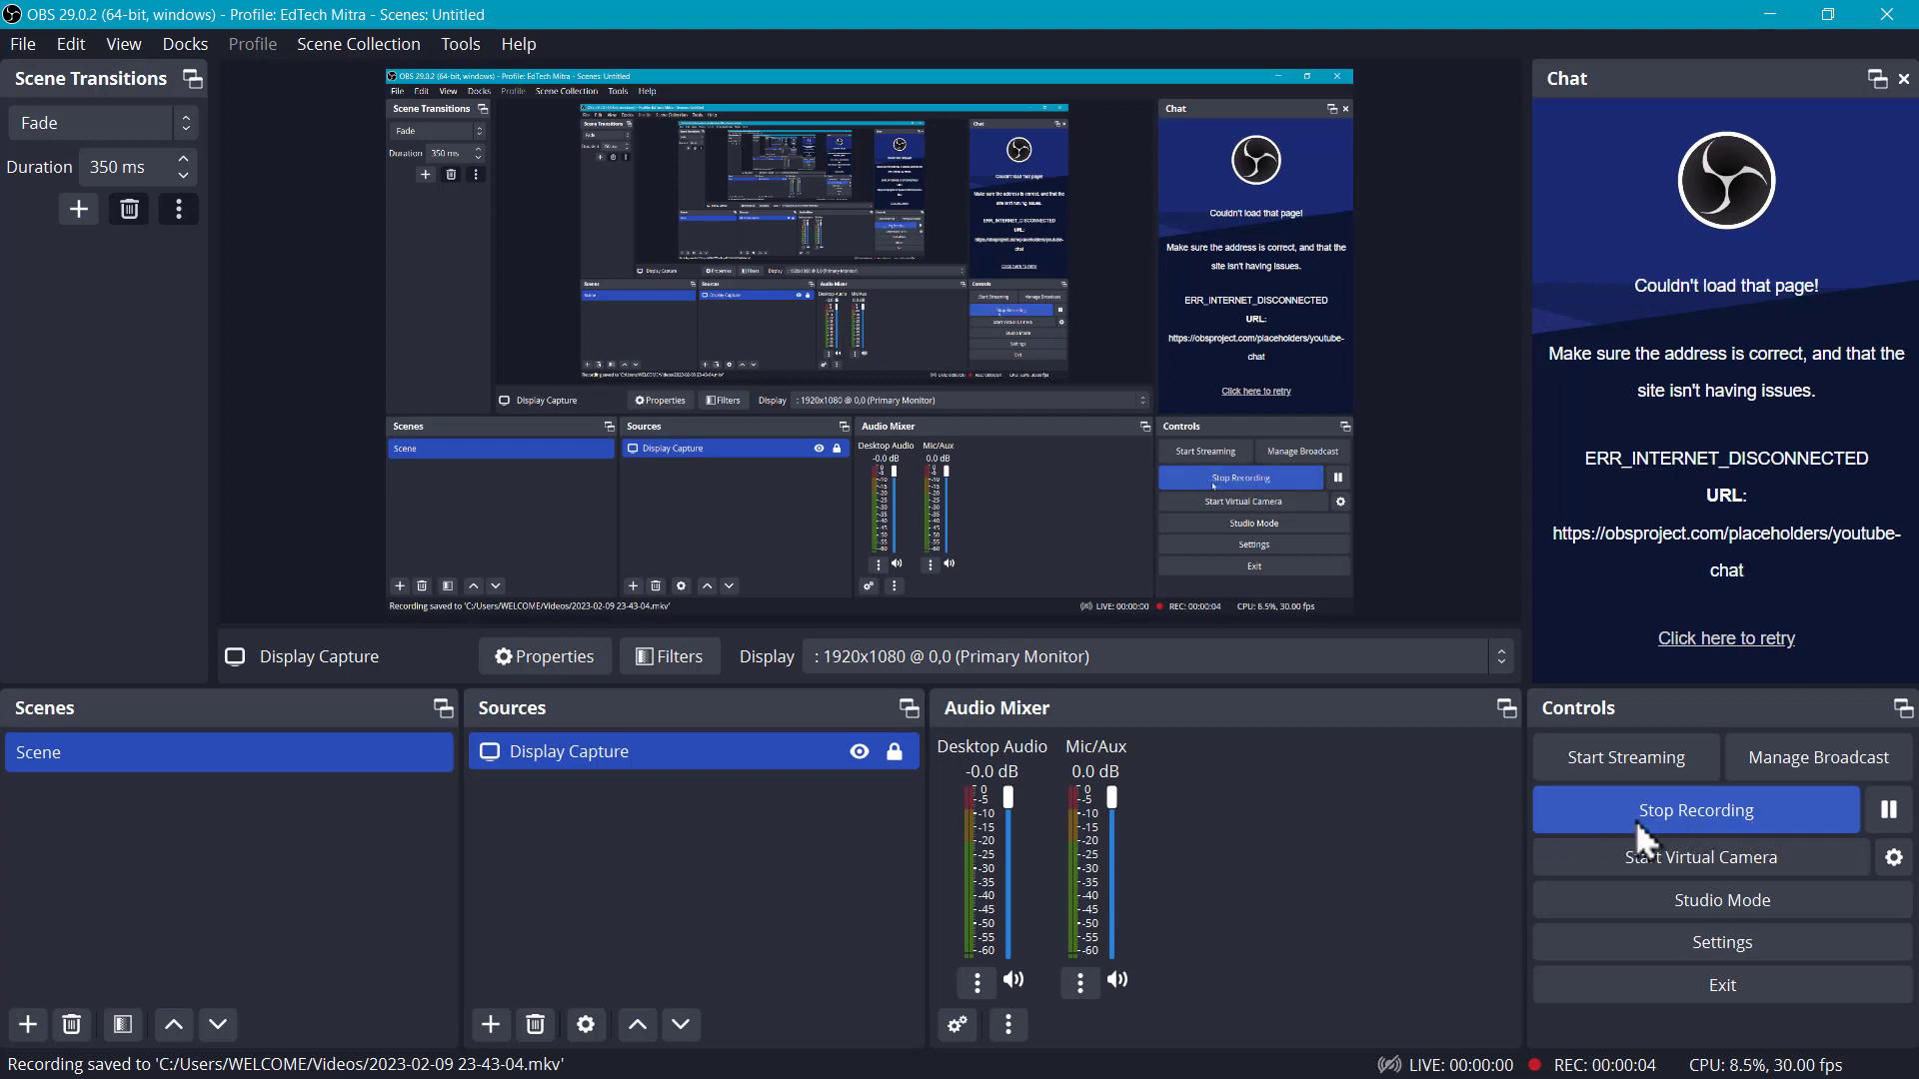
{"action": "left_click", "coordinate": [1765, 14]}
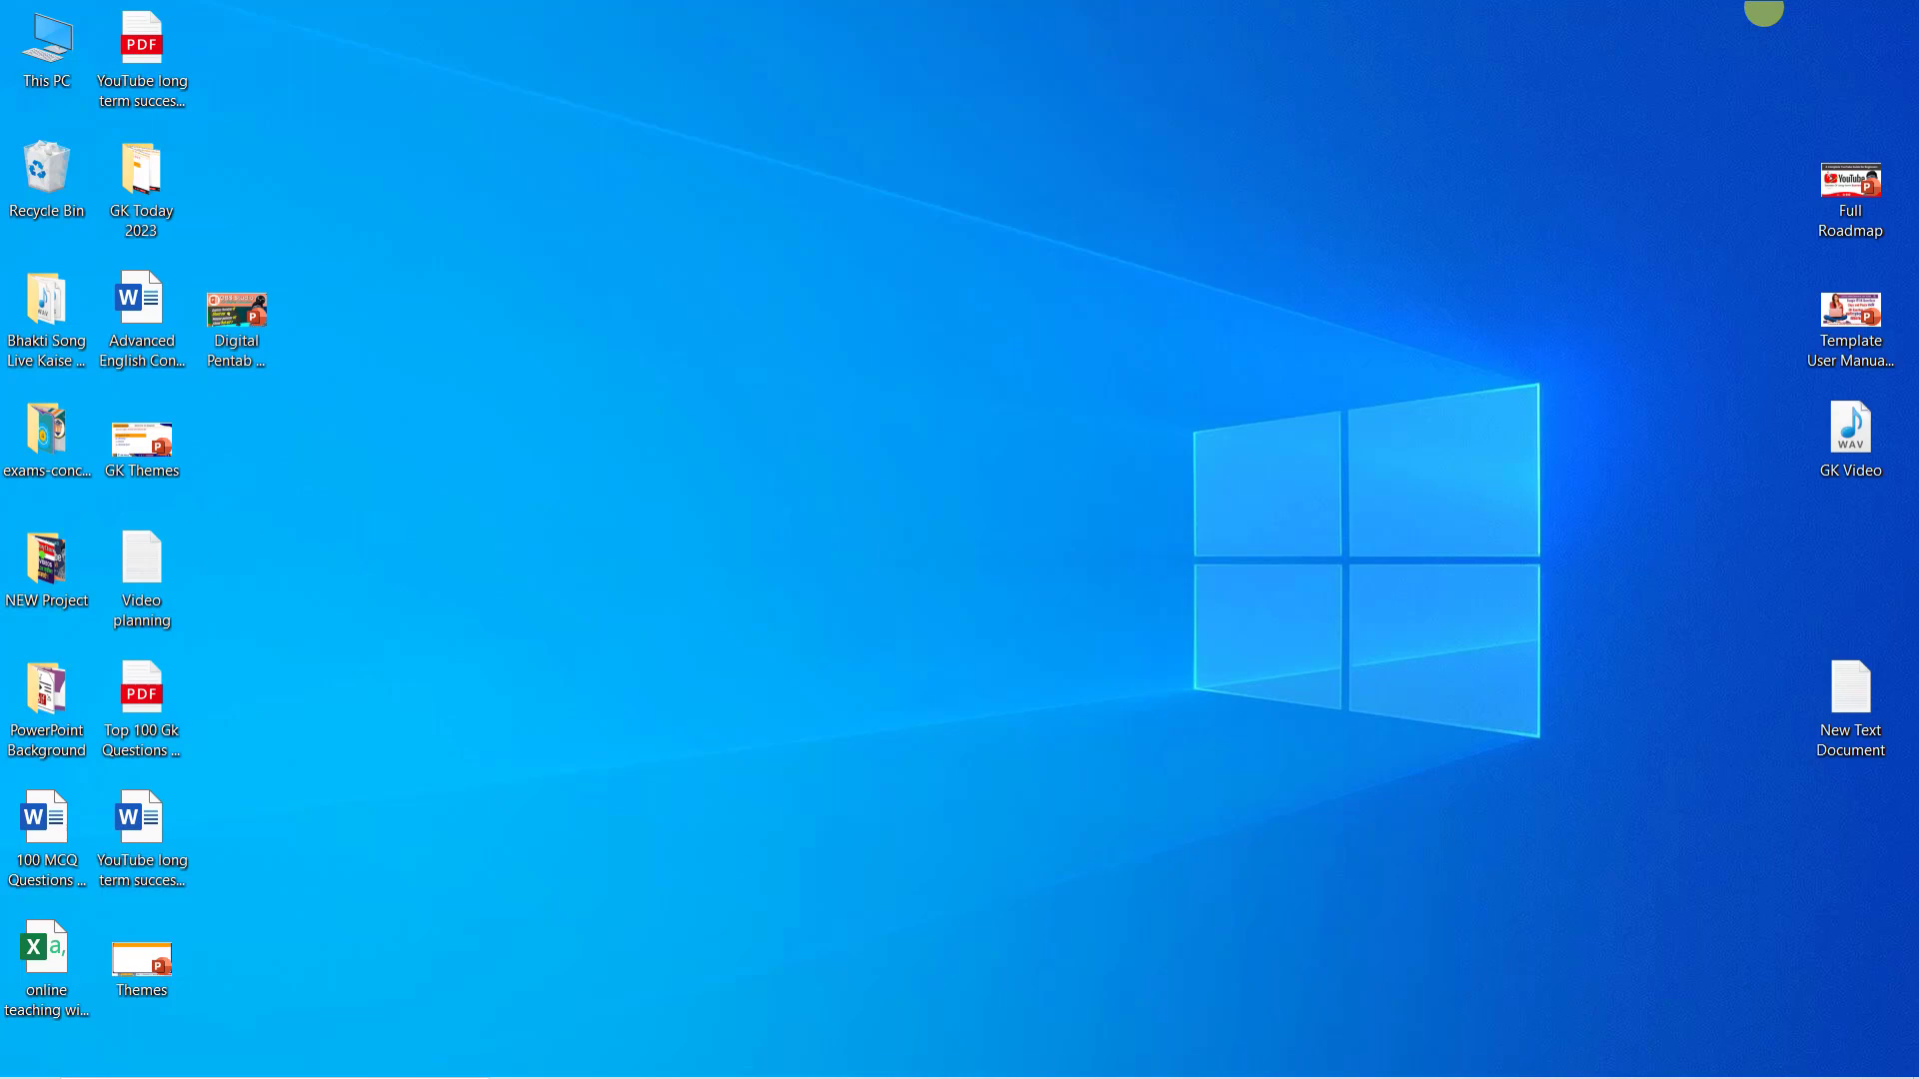
Step: Switch to the Digital Pentab se Kaise Padhaye presentation in PowerPoint and start its slide show from the first slide
{"action": "left_click", "coordinate": [589, 1054]}
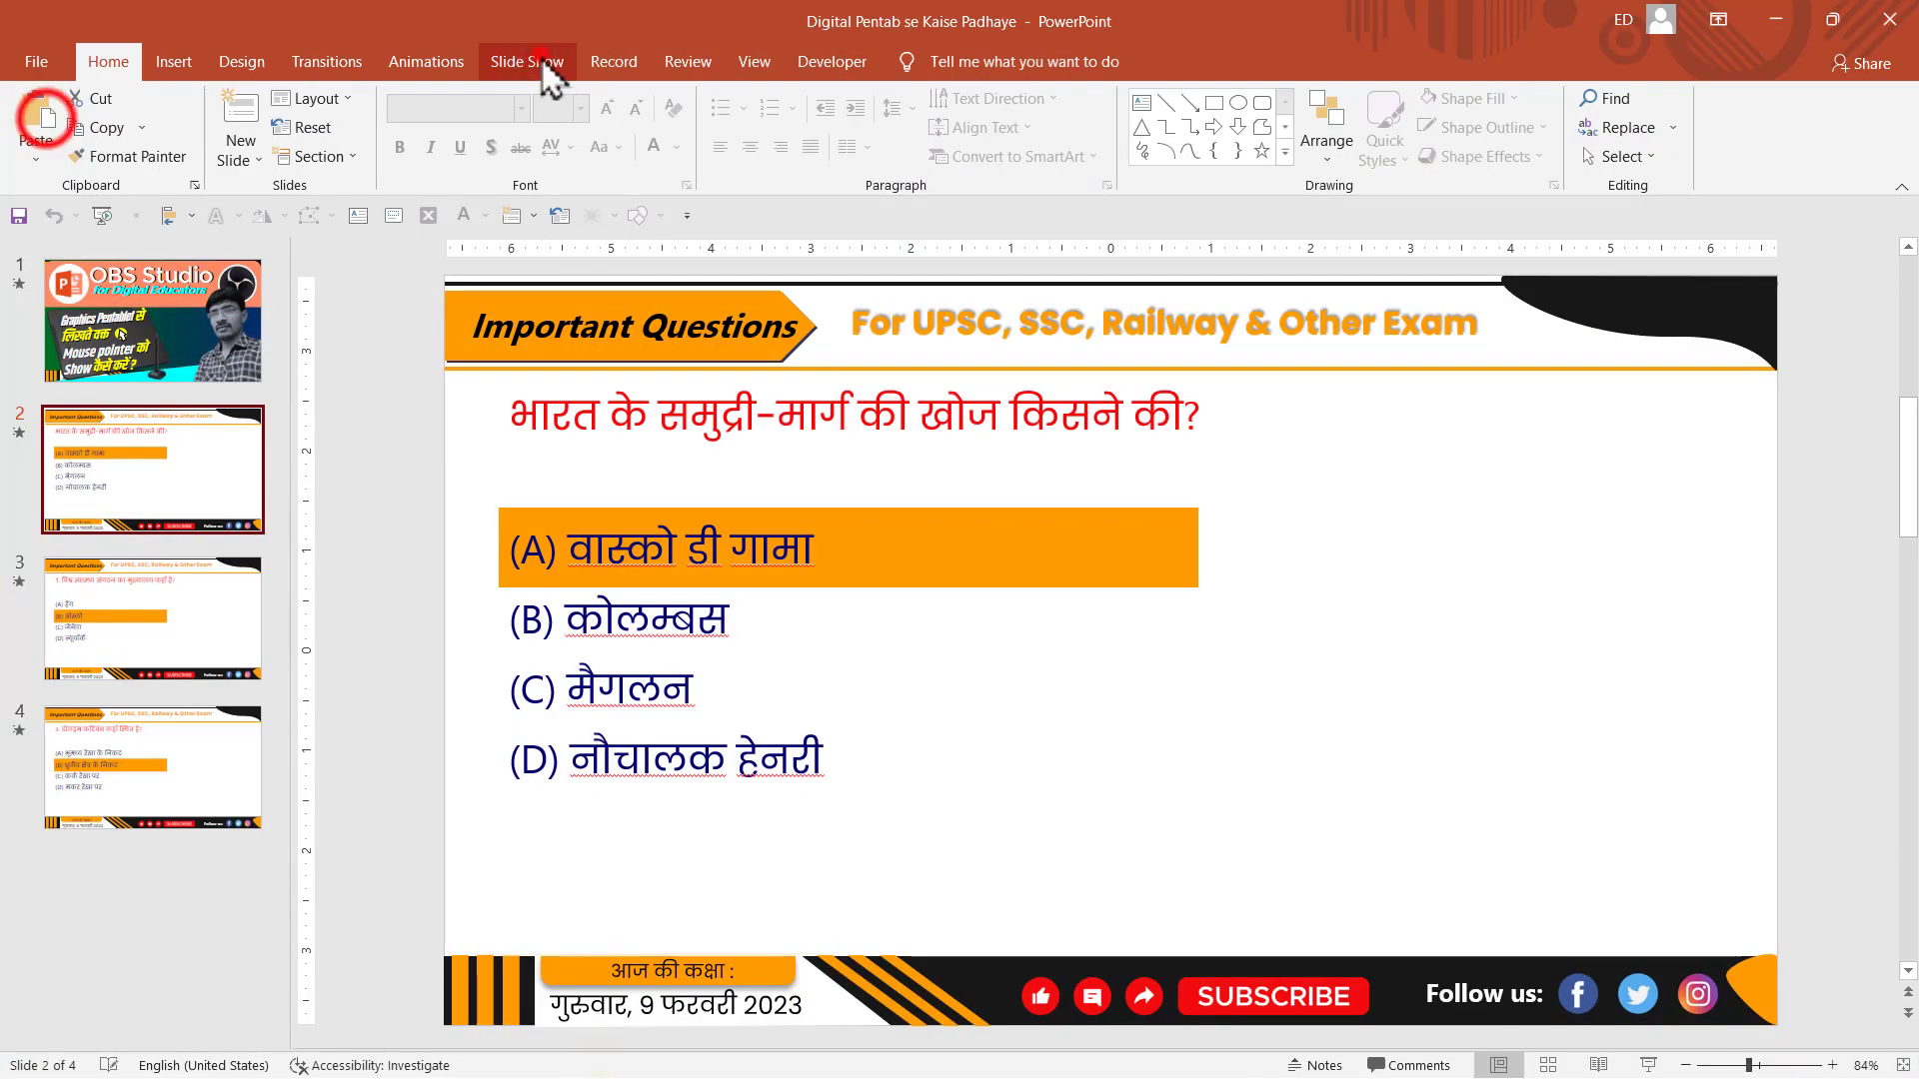
{"action": "left_click", "coordinate": [547, 63]}
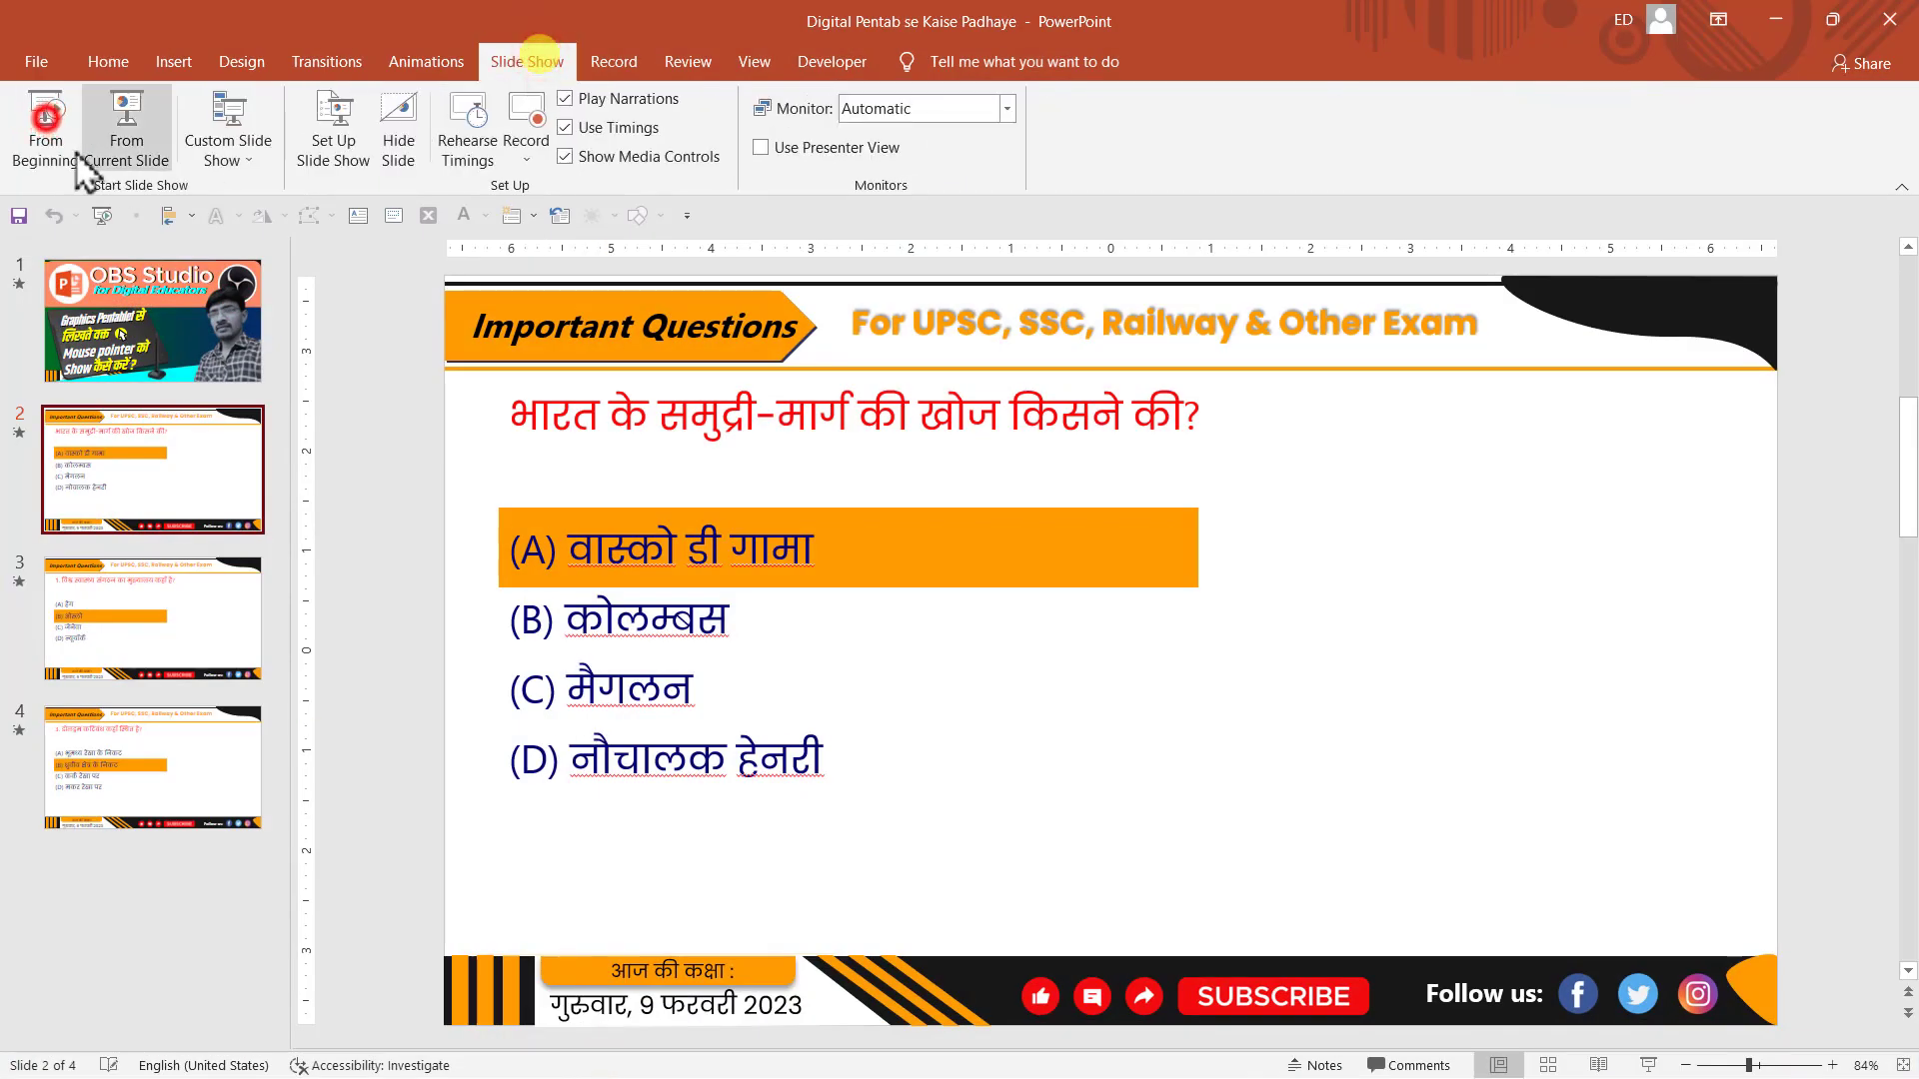
{"action": "left_click", "coordinate": [45, 118]}
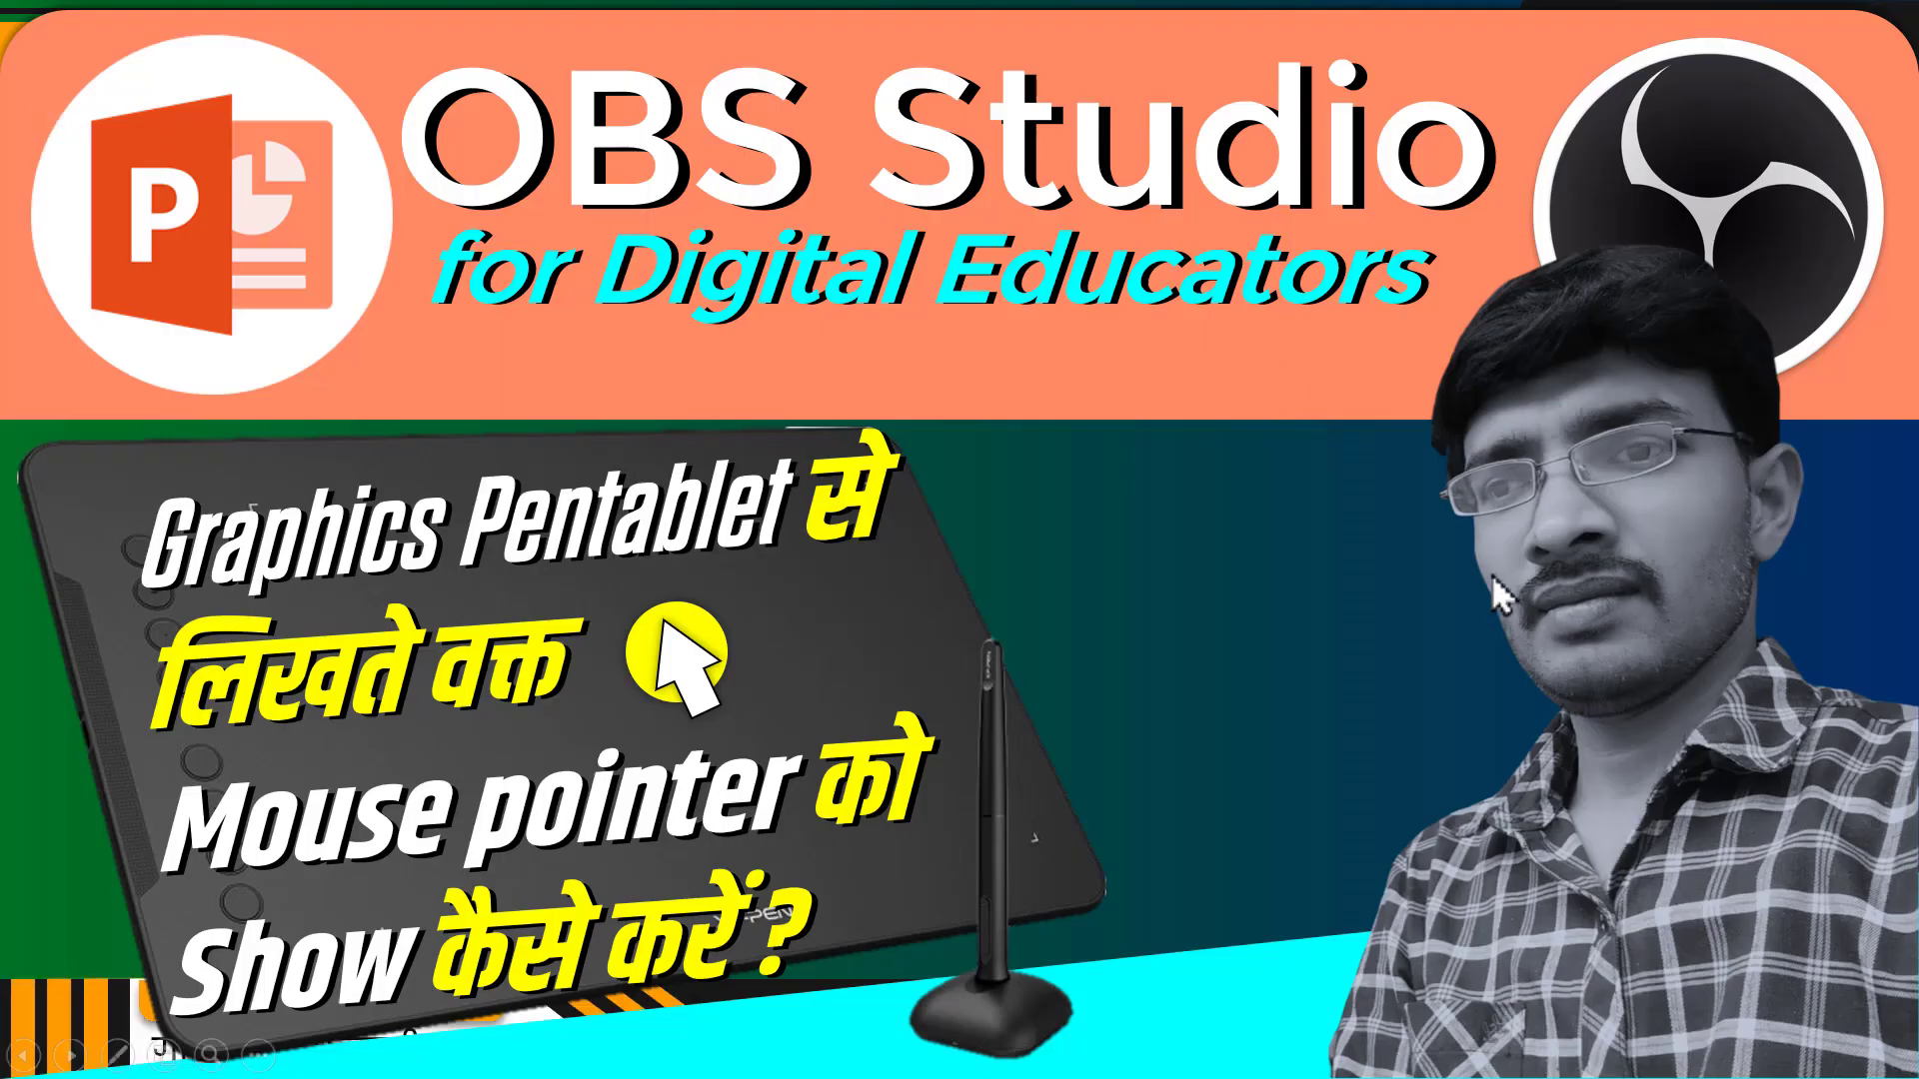